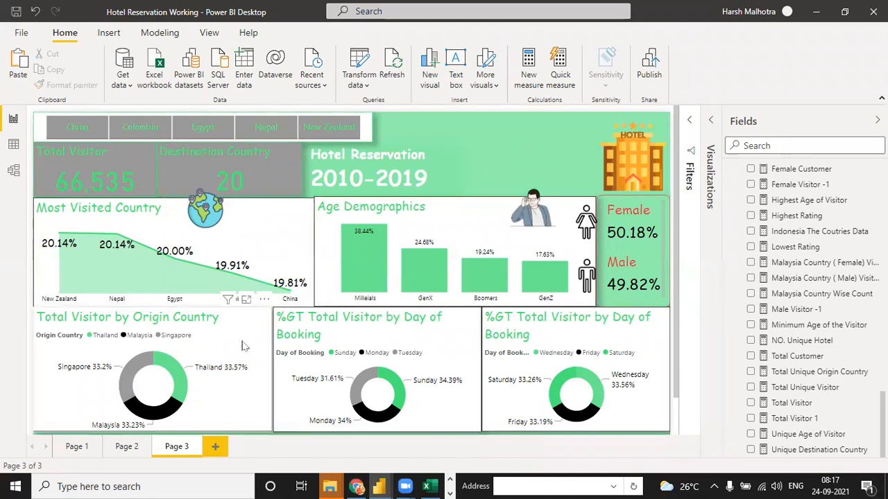
# - Set the Origin Country donut's Total Visitor value to Percent of grand total
pyautogui.click(242, 345)
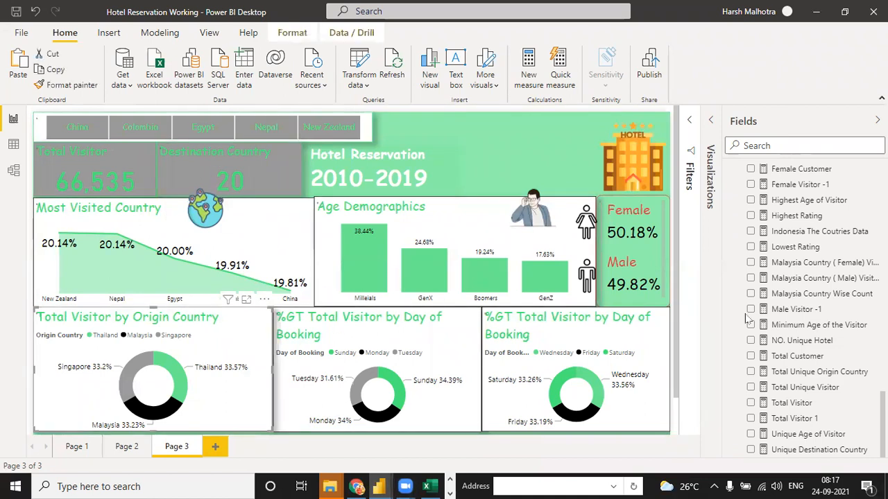
pyautogui.click(709, 122)
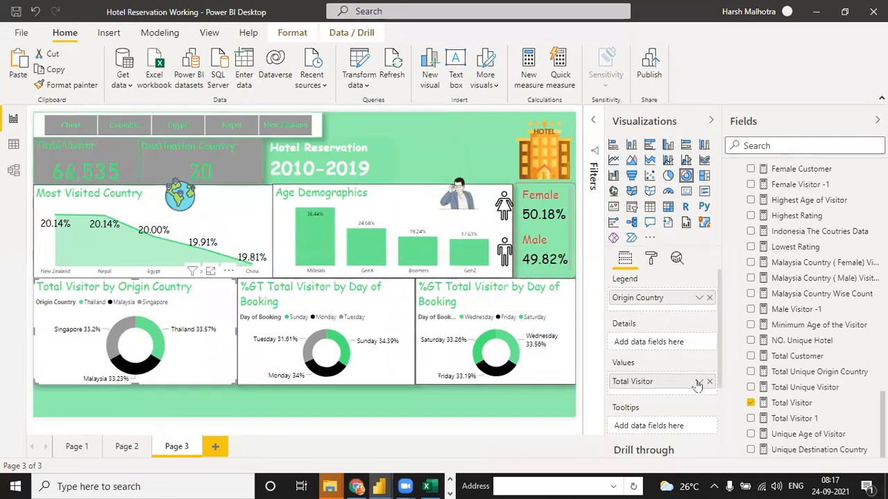
pyautogui.click(698, 382)
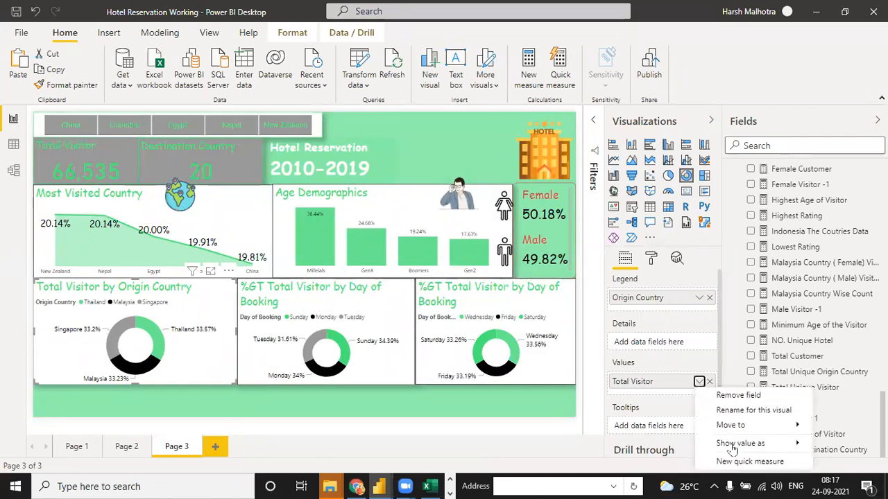
pyautogui.moveTo(731, 450)
pyautogui.click(661, 465)
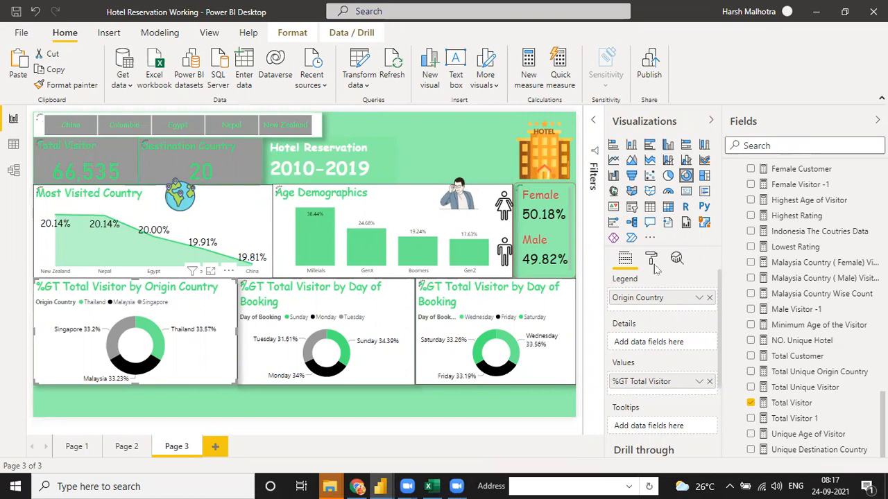
# - Retitle the Origin Country donut 'Top 3 Origin Country'
pyautogui.click(652, 263)
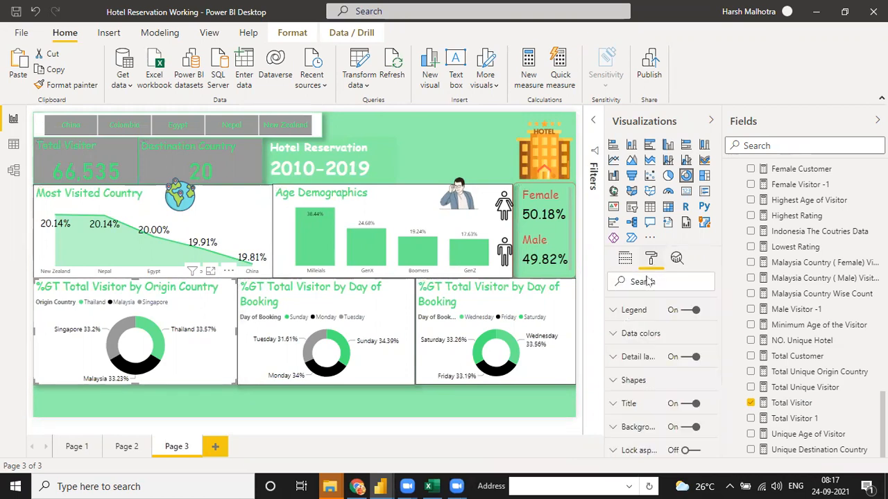
pyautogui.click(621, 412)
pyautogui.scroll(1, 639, 442)
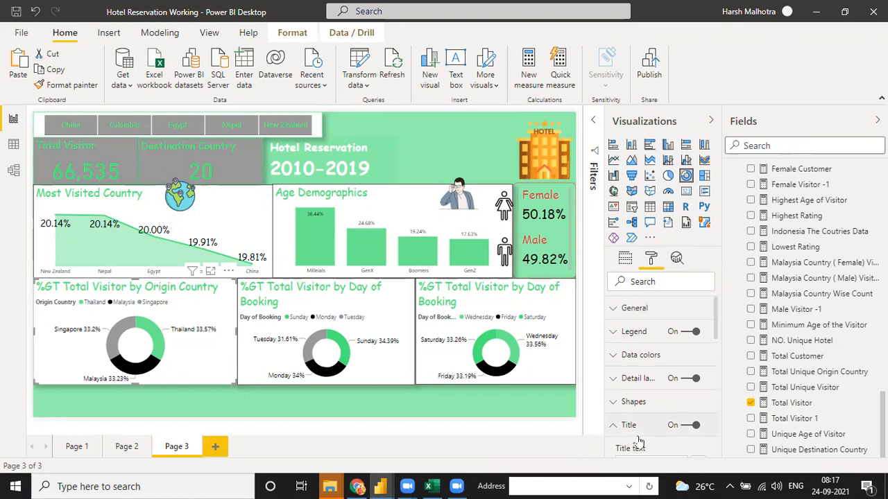
pyautogui.scroll(-4, 717, 335)
pyautogui.tripleClick(669, 336)
pyautogui.press('BackSpace')
pyautogui.write('Top #')
pyautogui.write(' O')
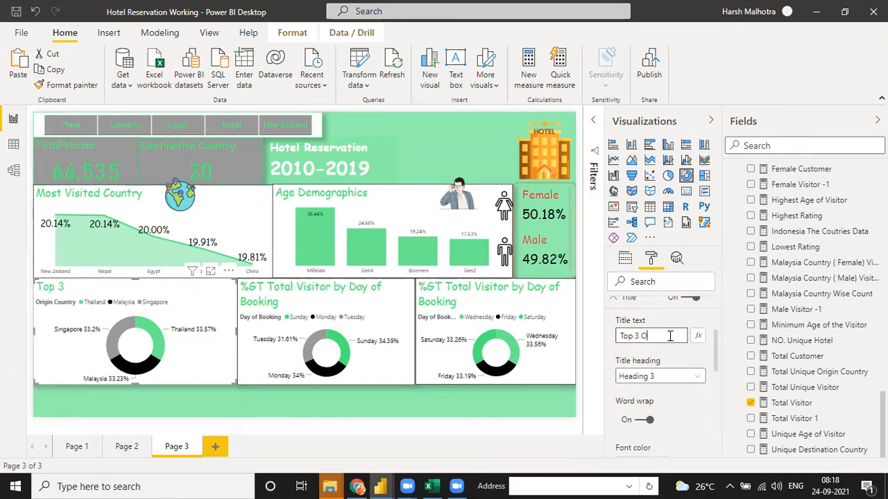
pyautogui.write('rigin Country')
# - Retitle the middle Day of Booking donut 'Top 3 Booking Days'
pyautogui.click(281, 304)
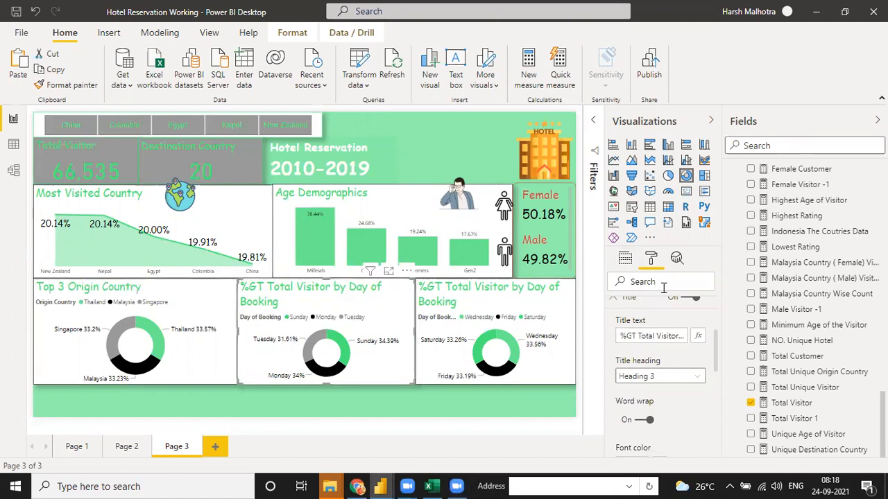
pyautogui.click(658, 334)
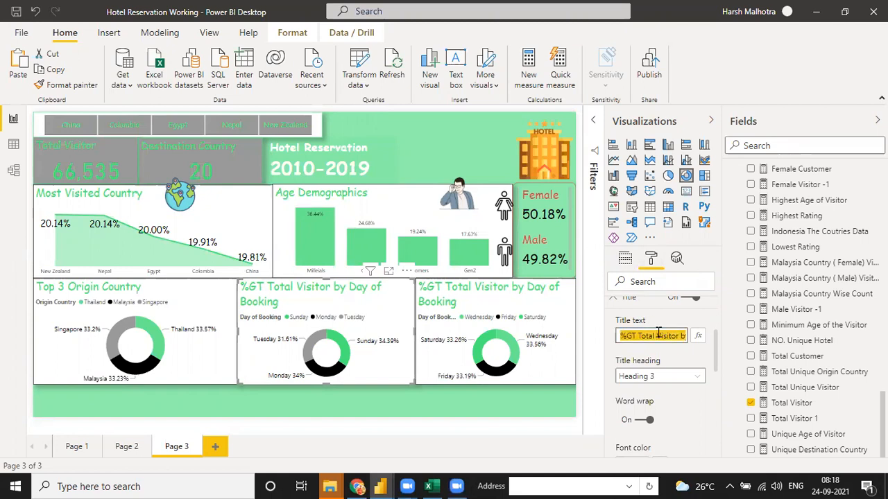
pyautogui.write('Top ')
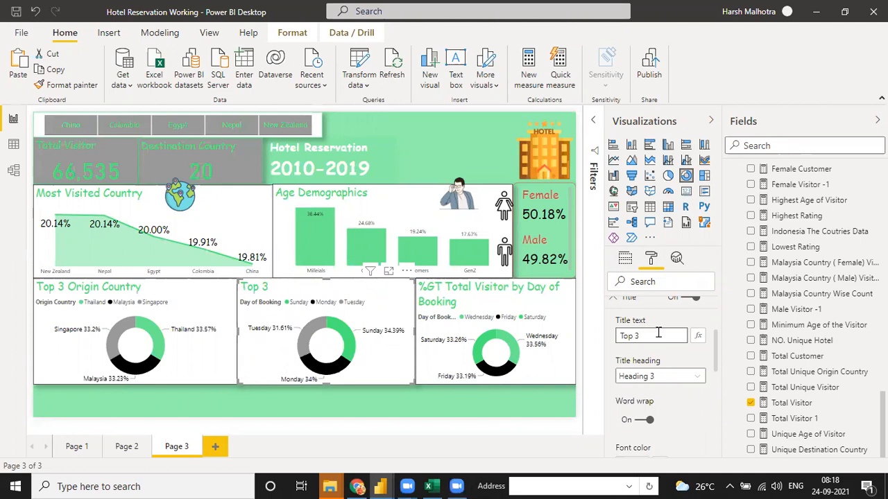
pyautogui.write('3 d')
pyautogui.write('ooking Days')
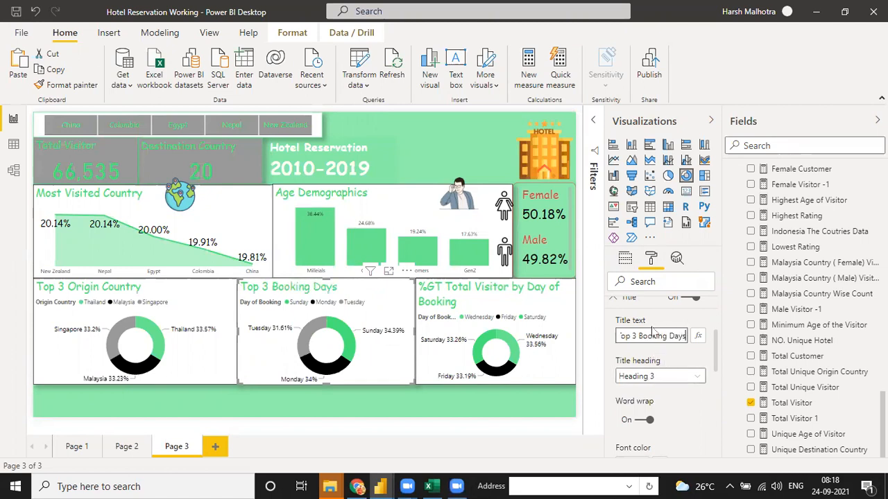
# - Retitle the right-hand Day of Booking donut 'Bottom 3 Booking Days'
pyautogui.click(509, 309)
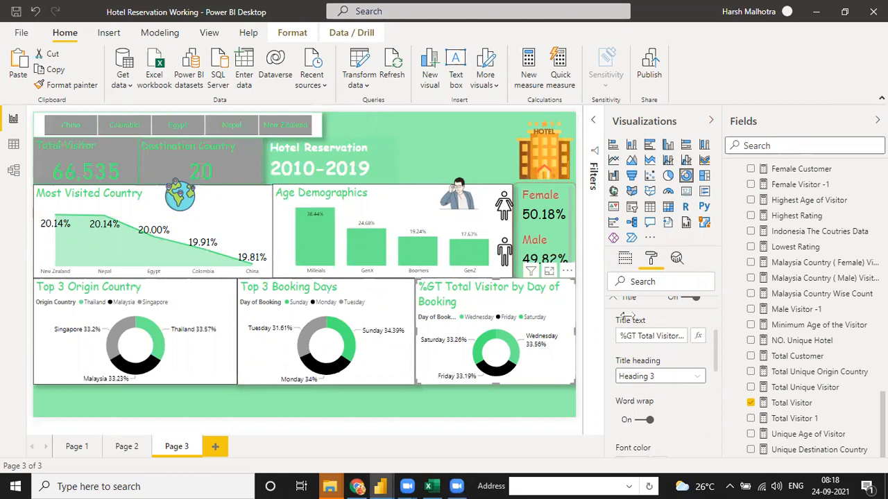
pyautogui.click(641, 338)
pyautogui.hotkey('ctrl', 'a')
pyautogui.write('Bo')
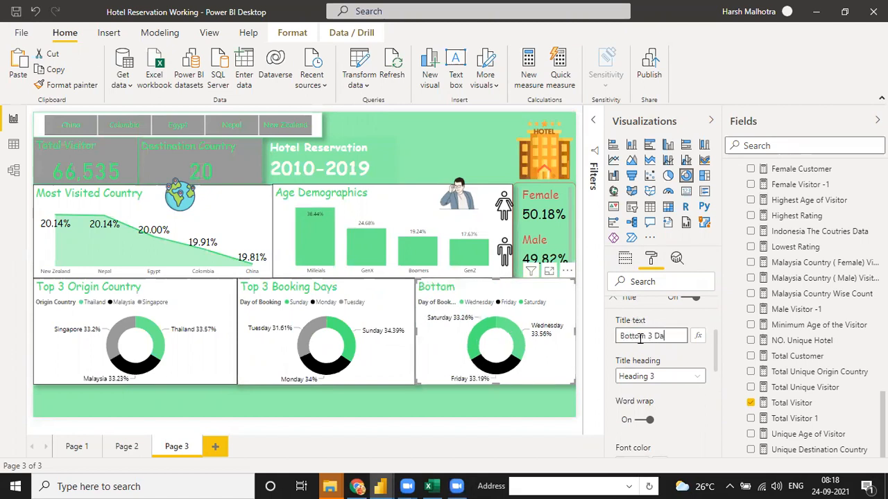
pyautogui.write('ttom 3 Booking Days')
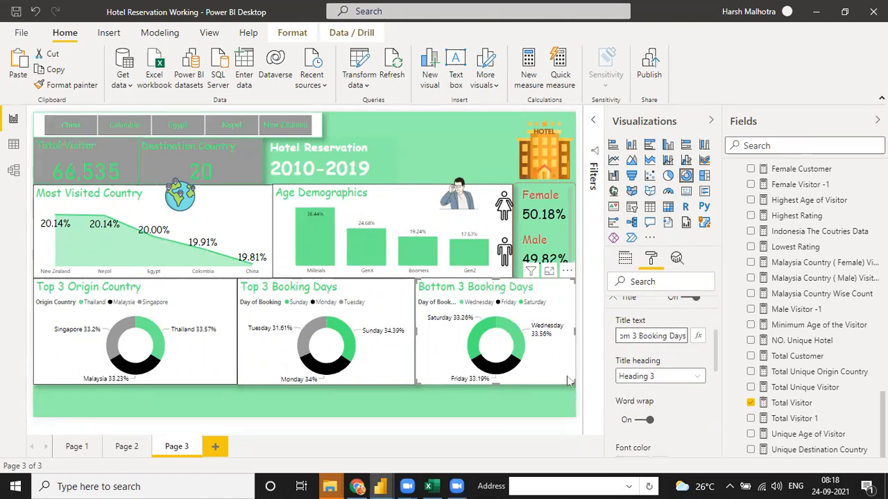
pyautogui.click(527, 399)
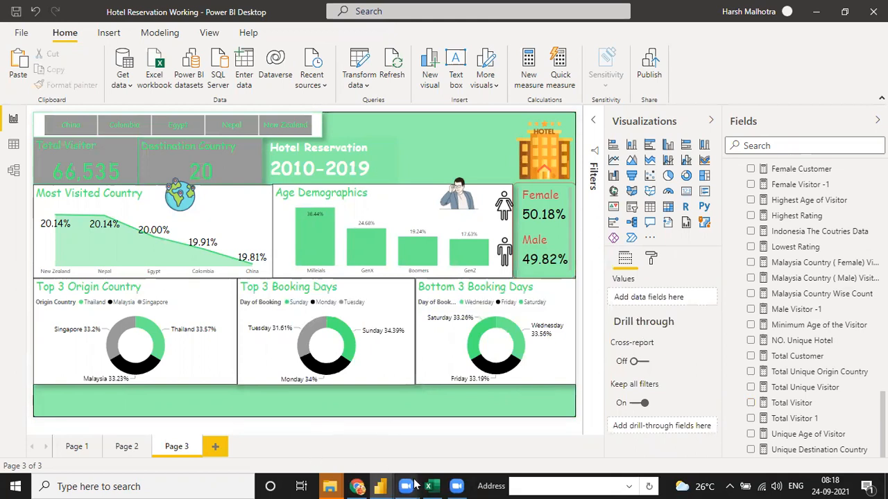
# - Bring up the Hotel Reservation DataSet report, then return to the Working report
pyautogui.click(383, 486)
pyautogui.click(452, 435)
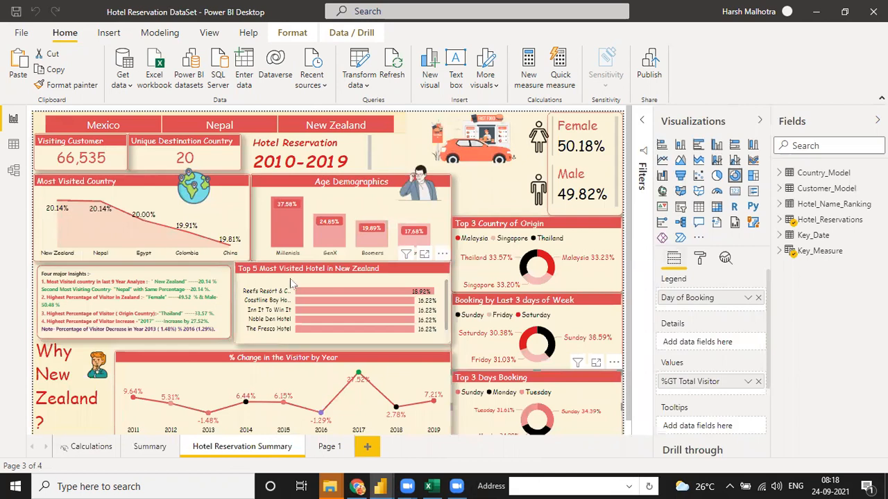
pyautogui.hotkey('alt', 'Tab')
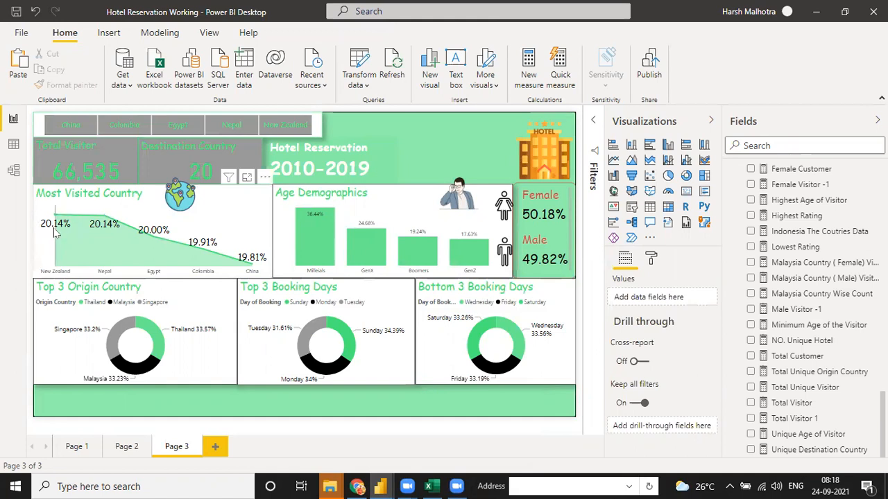
pyautogui.moveTo(56, 234)
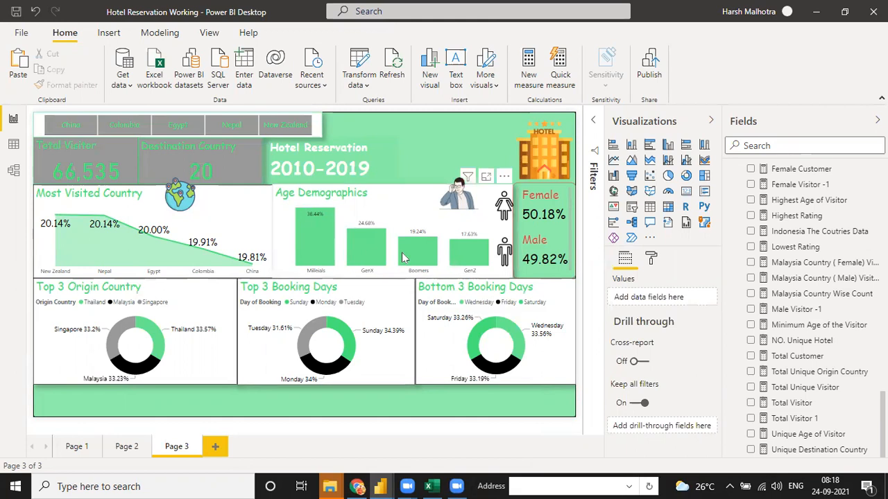
pyautogui.moveTo(405, 258)
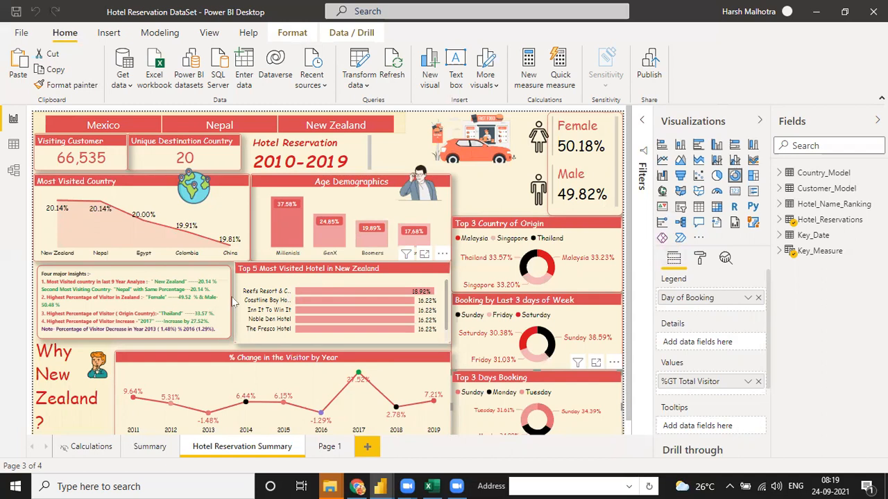
# - Look over the Top 5 Most Visited Hotel chart and the four major insights text box
pyautogui.click(291, 297)
pyautogui.click(141, 286)
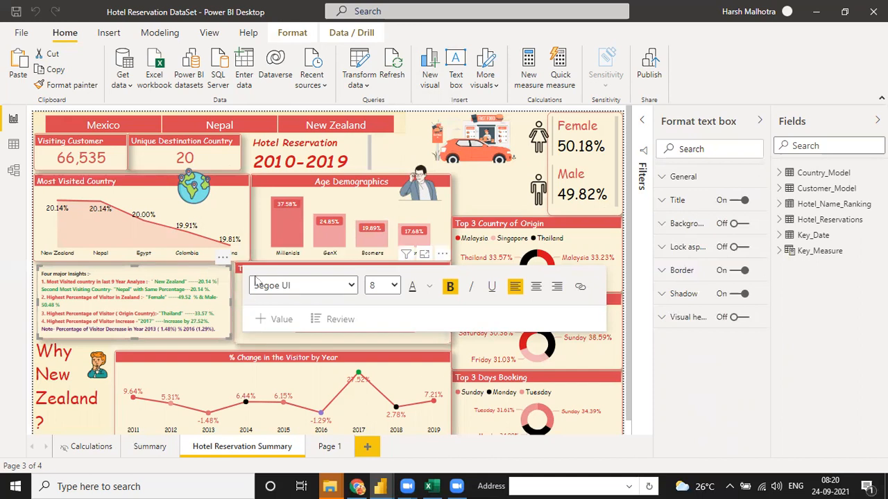
pyautogui.click(409, 281)
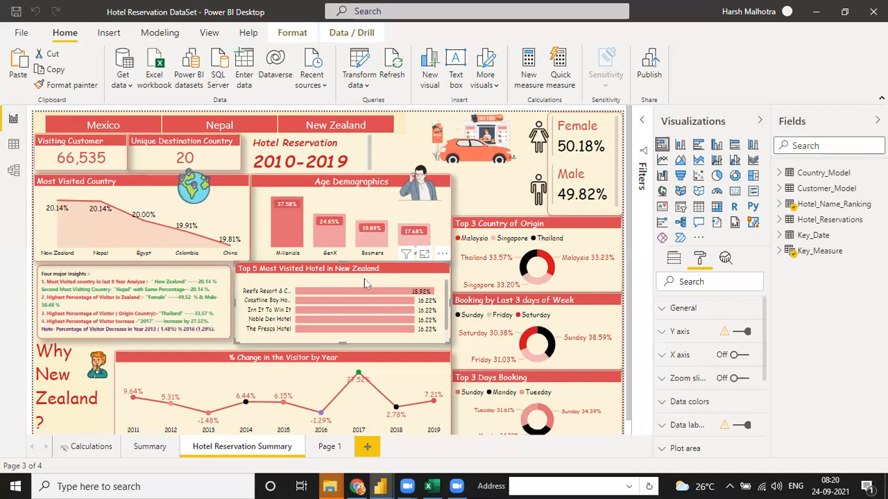
# - Expand Key_Measure and display the New Zealand Visitor measure's DAX formula
pyautogui.click(780, 251)
pyautogui.scroll(-3, 842, 382)
pyautogui.click(842, 356)
pyautogui.scroll(-3, 843, 392)
pyautogui.click(842, 357)
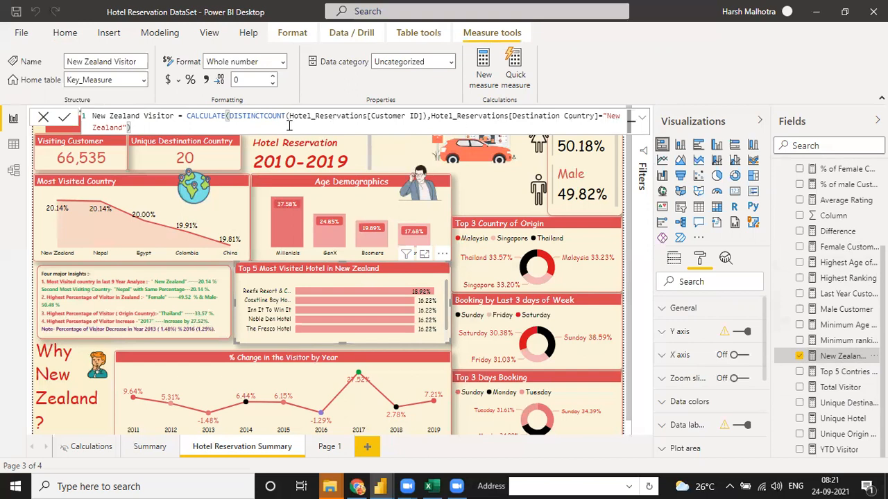
# - Switch to the Working report, then back to the DataSet report with Alt+Tab
pyautogui.moveTo(382, 485)
pyautogui.click(342, 444)
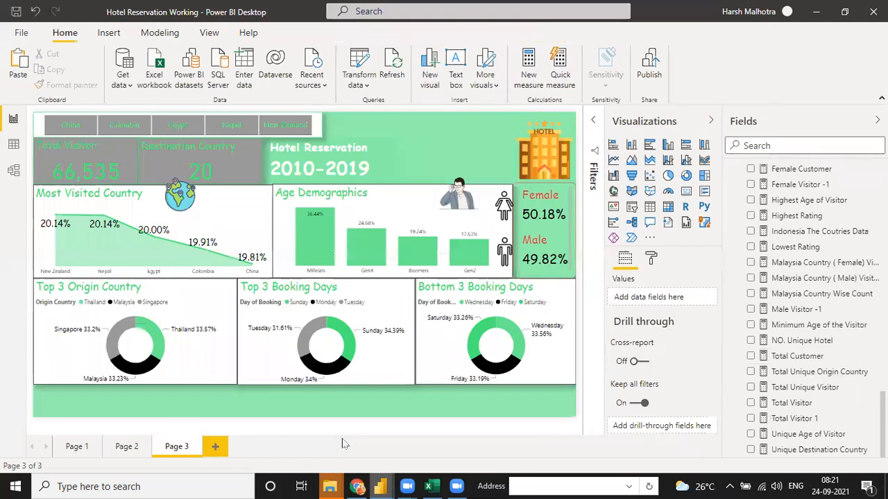
pyautogui.scroll(5, 790, 254)
pyautogui.scroll(-5, 794, 254)
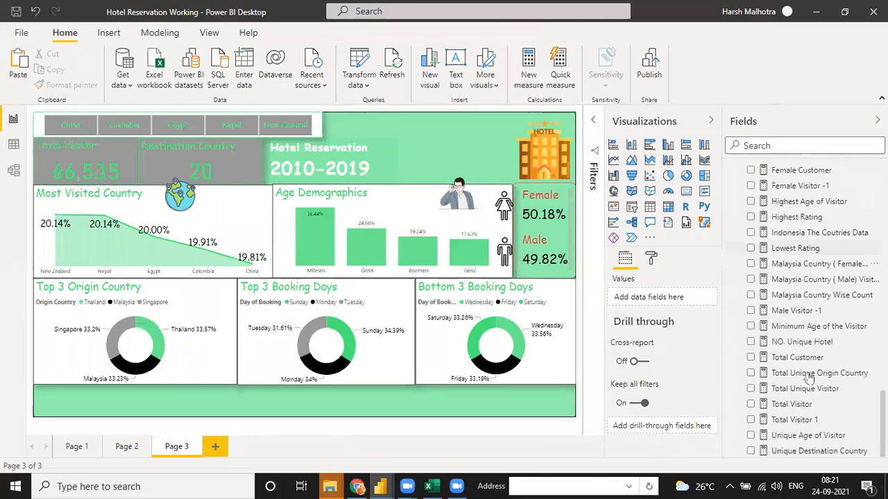
pyautogui.scroll(-3, 799, 361)
pyautogui.scroll(-5, 777, 377)
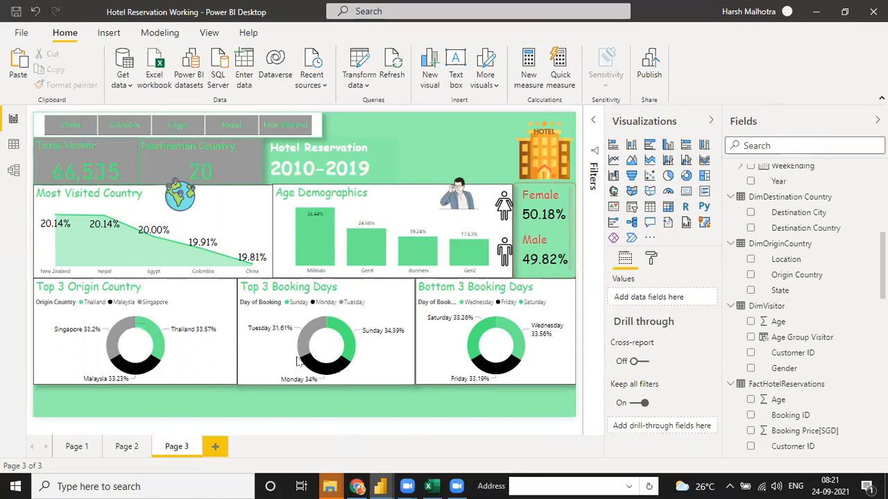
pyautogui.hotkey('alt', 'Tab')
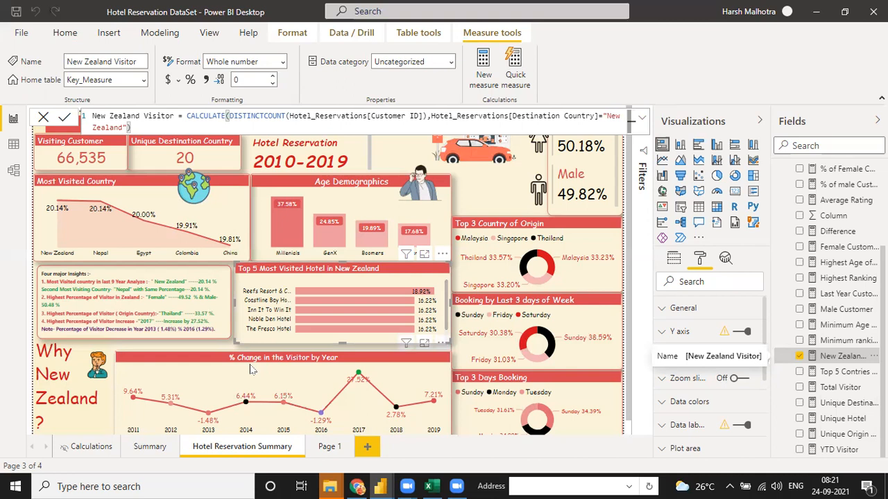
pyautogui.click(382, 486)
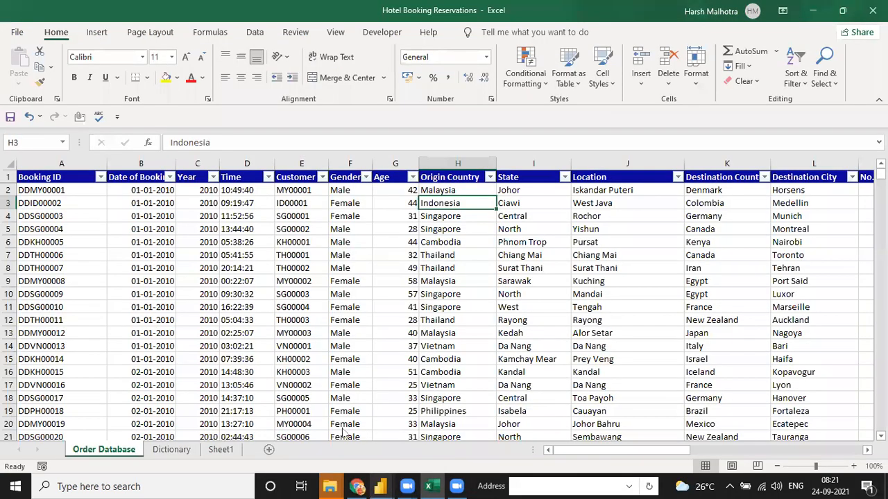
# - Return from Excel to the Hotel Reservation Working report
pyautogui.click(341, 429)
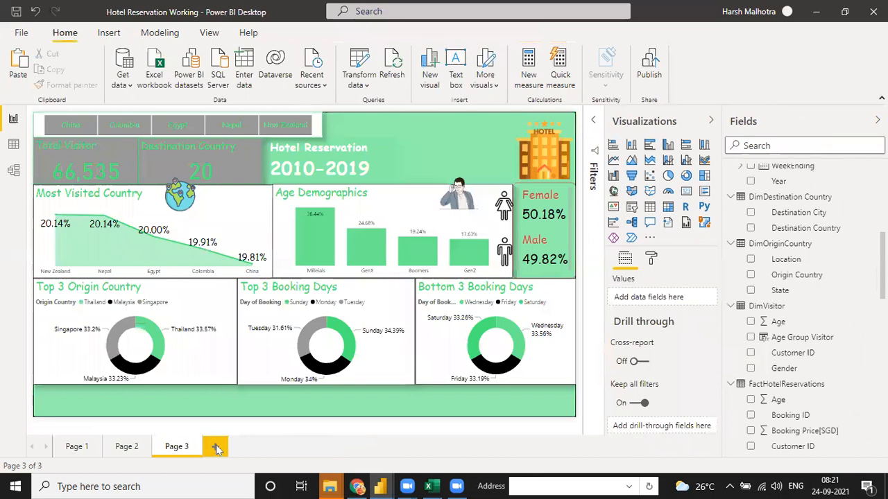
# - Add a new page and fill its table with Year and Total Visitor
pyautogui.click(216, 447)
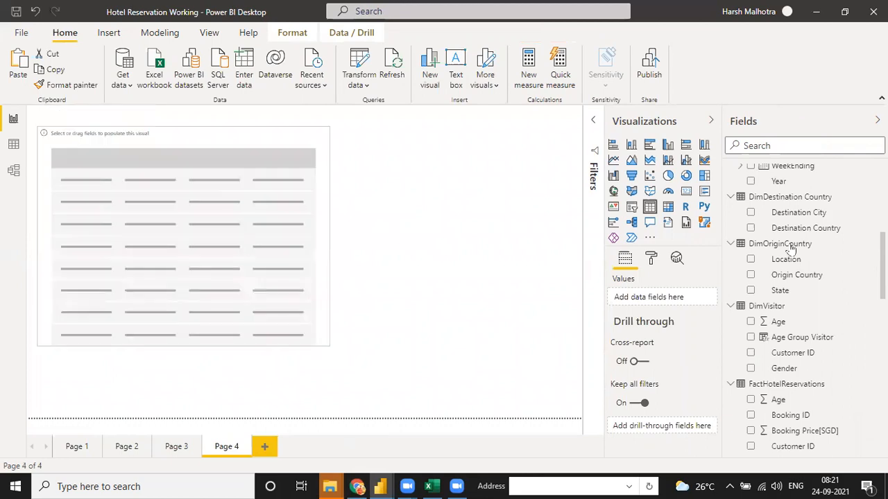
pyautogui.scroll(-5, 790, 221)
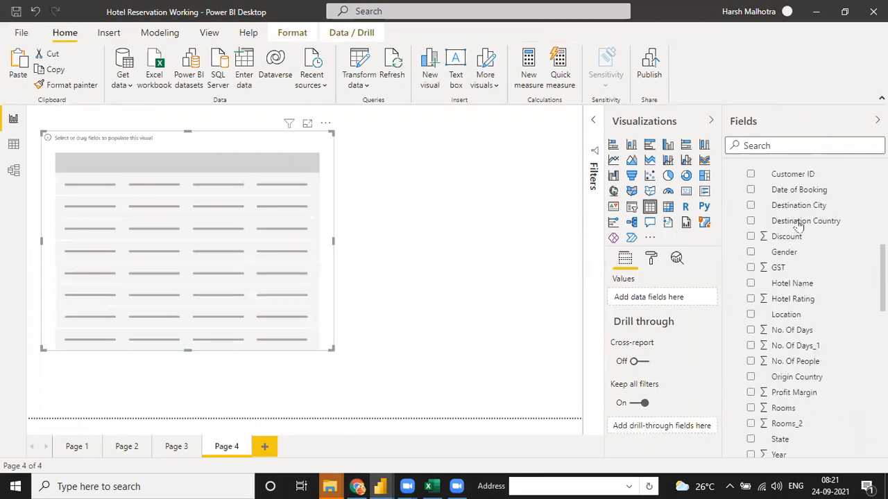
pyautogui.scroll(-5, 798, 226)
pyautogui.scroll(10, 797, 222)
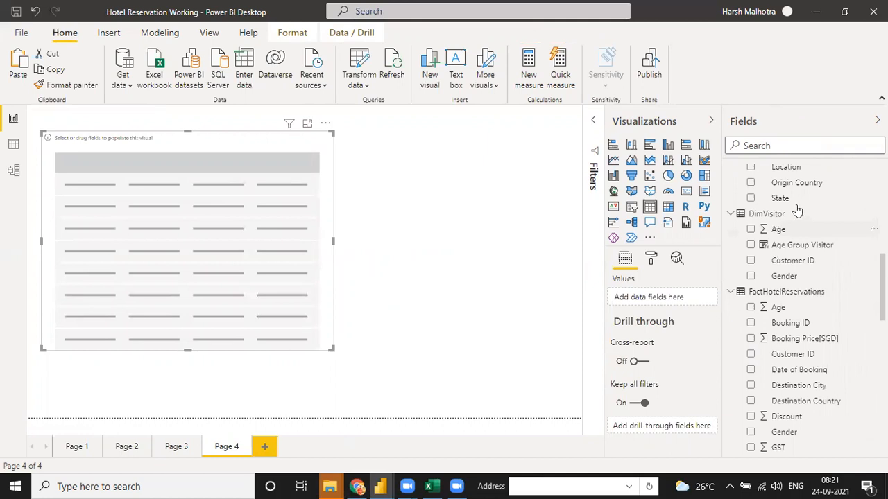
pyautogui.scroll(5, 799, 220)
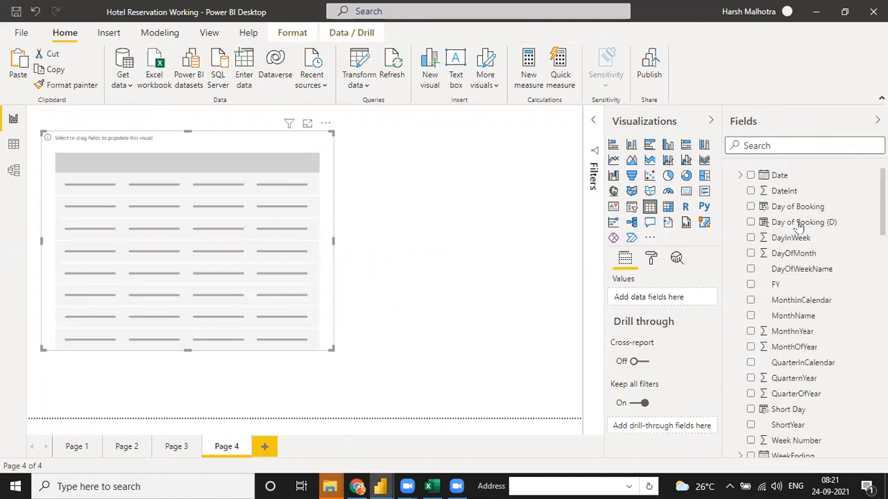
pyautogui.scroll(-10, 800, 229)
pyautogui.scroll(5, 797, 217)
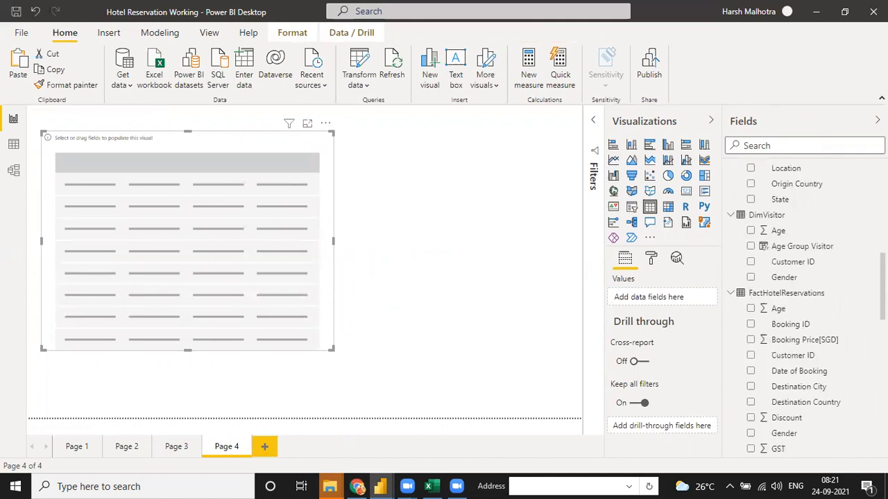
pyautogui.scroll(5, 857, 192)
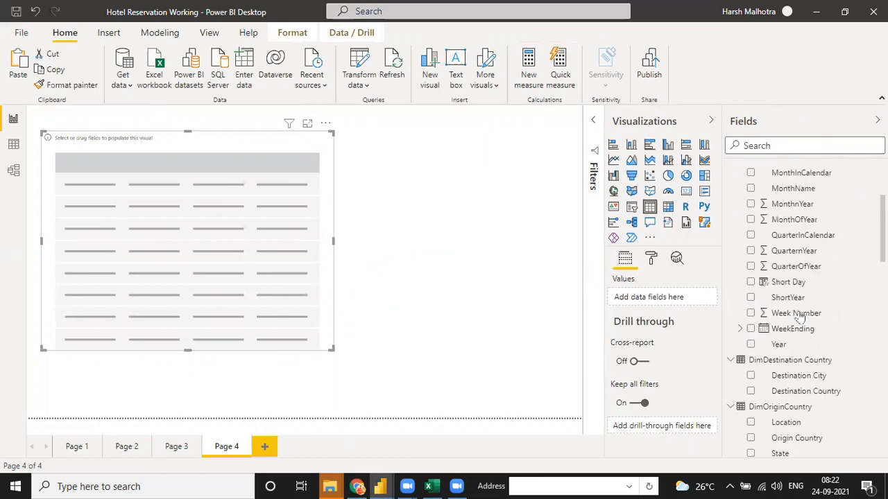
pyautogui.scroll(3, 797, 318)
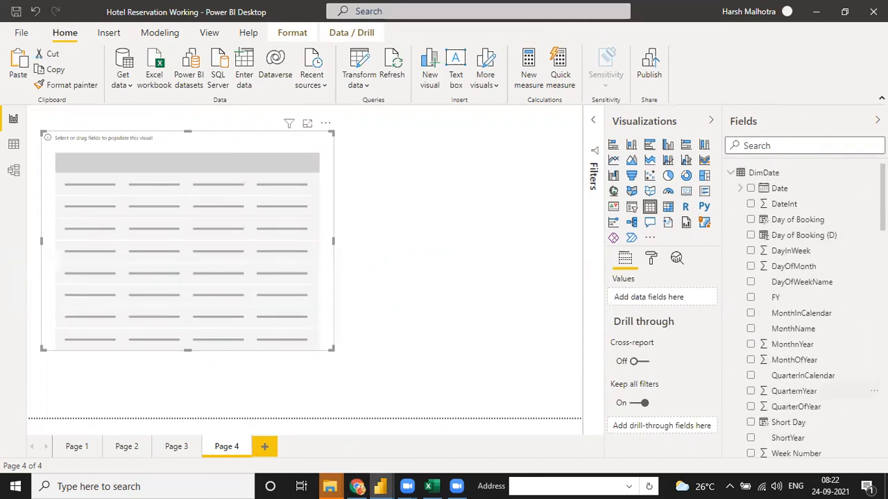
pyautogui.scroll(-3, 836, 281)
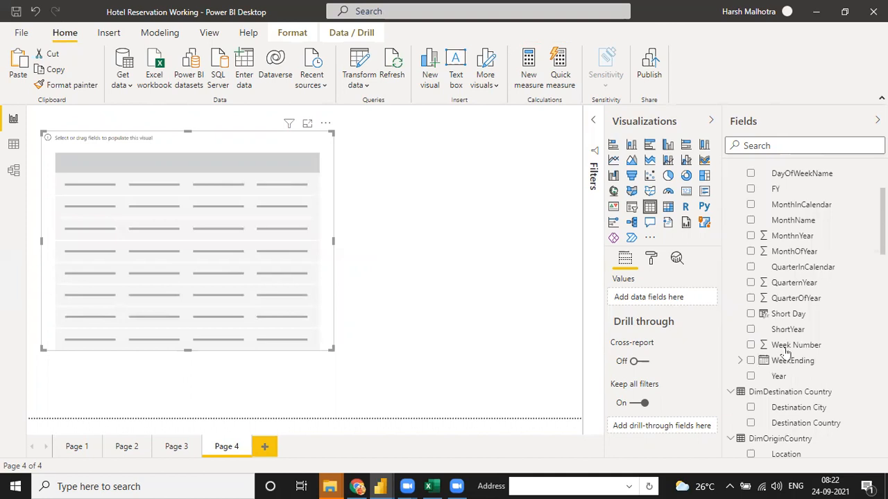
pyautogui.scroll(-1, 756, 342)
pyautogui.moveTo(778, 350); pyautogui.dragTo(167, 249)
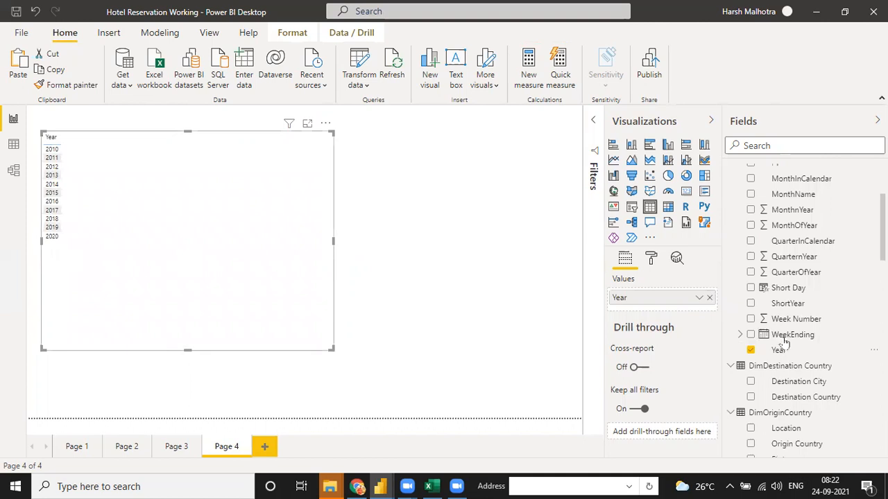
pyautogui.scroll(-3, 777, 339)
pyautogui.scroll(-5, 805, 305)
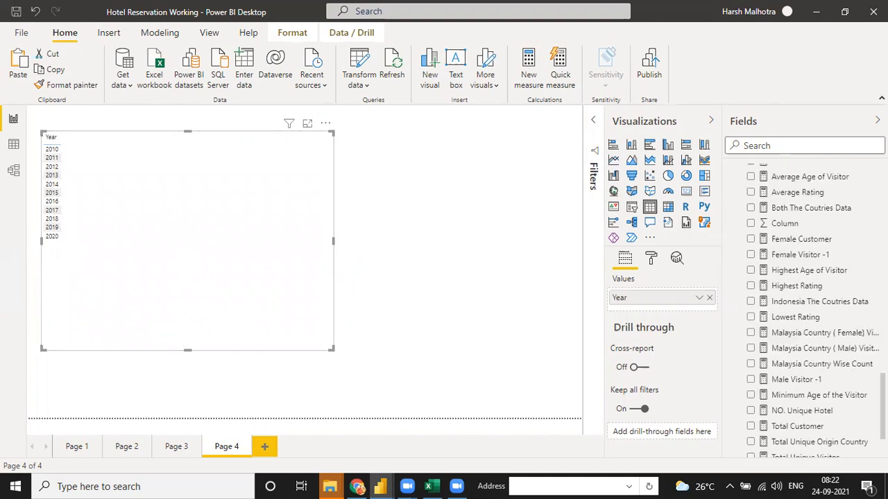
pyautogui.scroll(3, 804, 305)
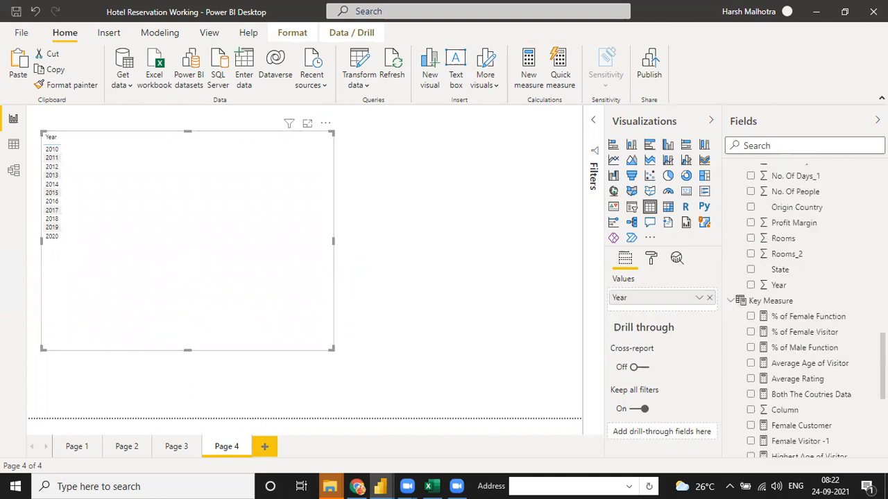
pyautogui.scroll(-4, 804, 312)
pyautogui.moveTo(777, 402); pyautogui.dragTo(174, 252)
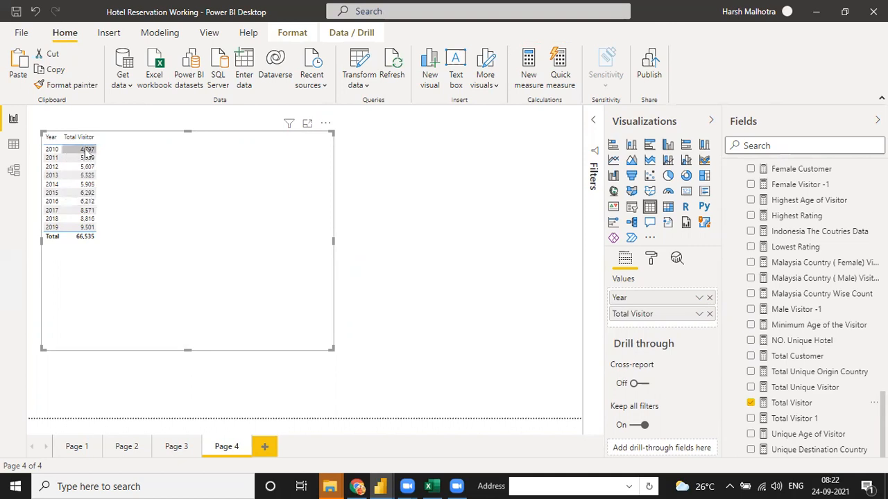
# - Enlarge the Year and Total Visitor table slightly by dragging its corner
pyautogui.moveTo(331, 347); pyautogui.dragTo(335, 357)
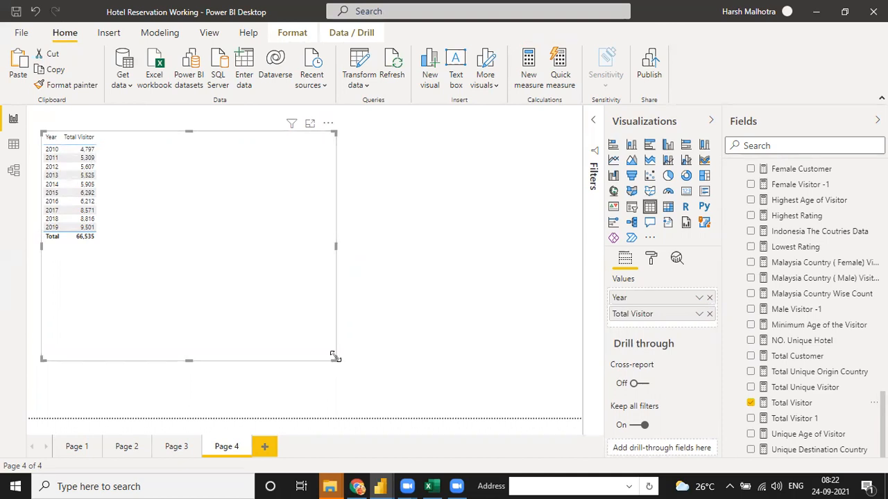
pyautogui.moveTo(335, 357); pyautogui.dragTo(351, 367)
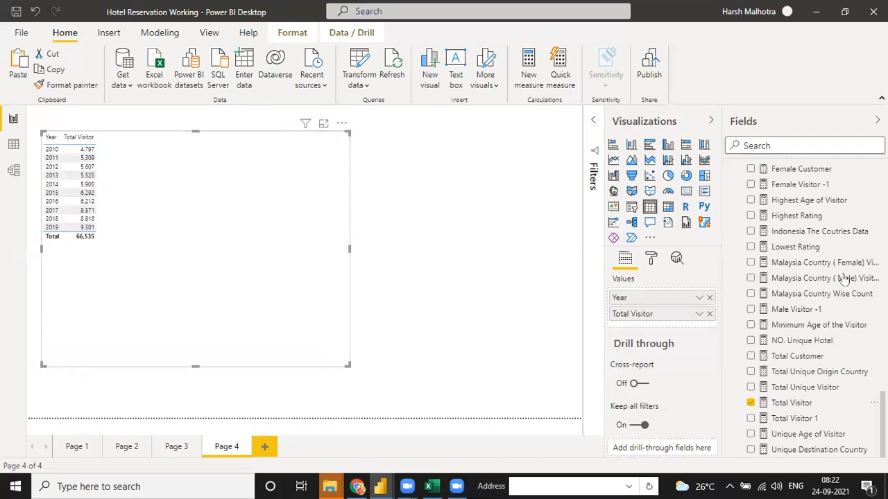
pyautogui.scroll(5, 845, 278)
pyautogui.scroll(5, 852, 303)
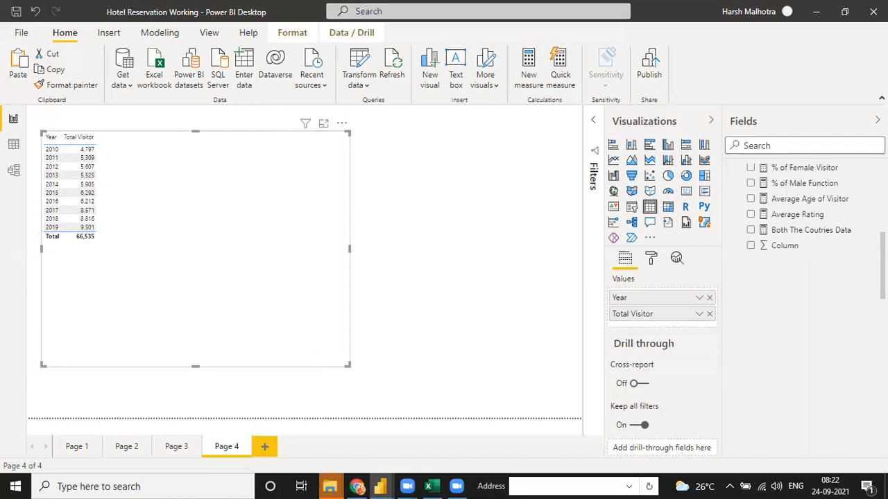
pyautogui.scroll(-3, 804, 308)
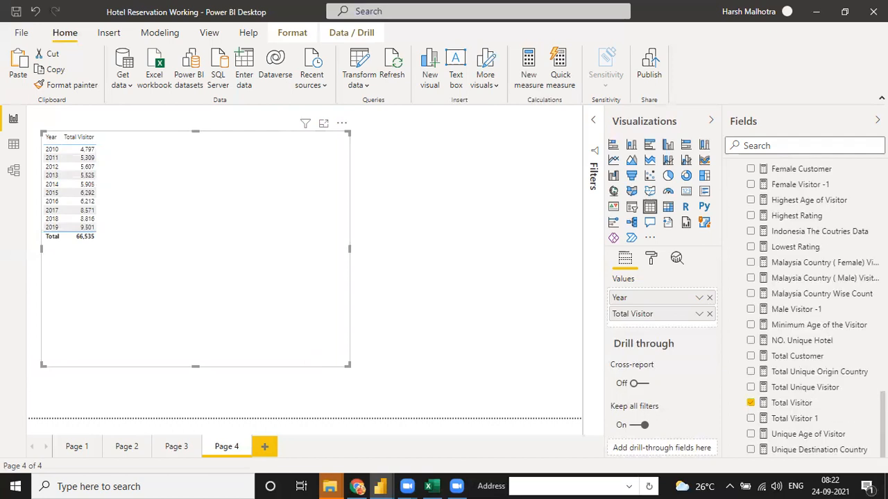
pyautogui.scroll(5, 741, 208)
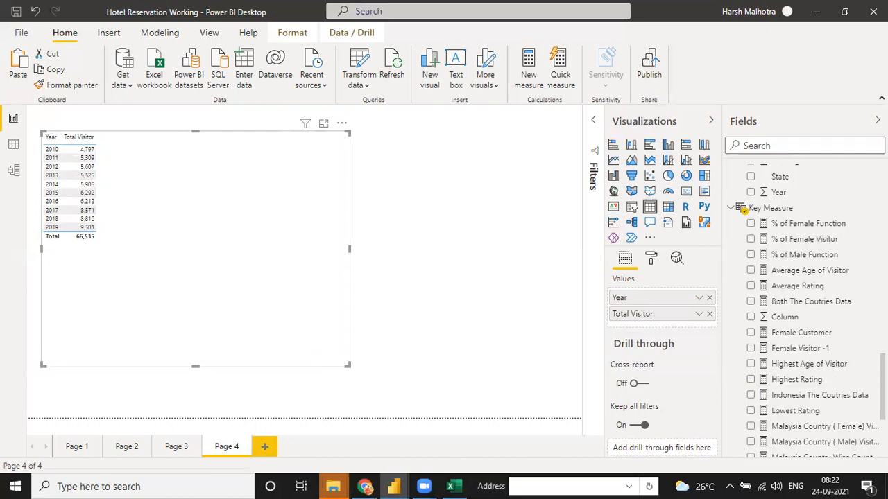
pyautogui.scroll(4, 742, 208)
# - Create a new measure in Key Measure named 'Last Year Visitor'
pyautogui.click(874, 336)
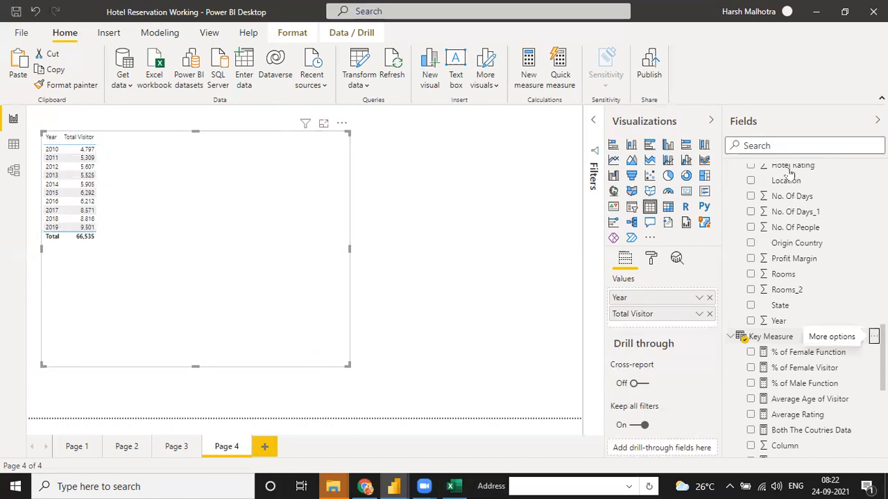
pyautogui.click(789, 170)
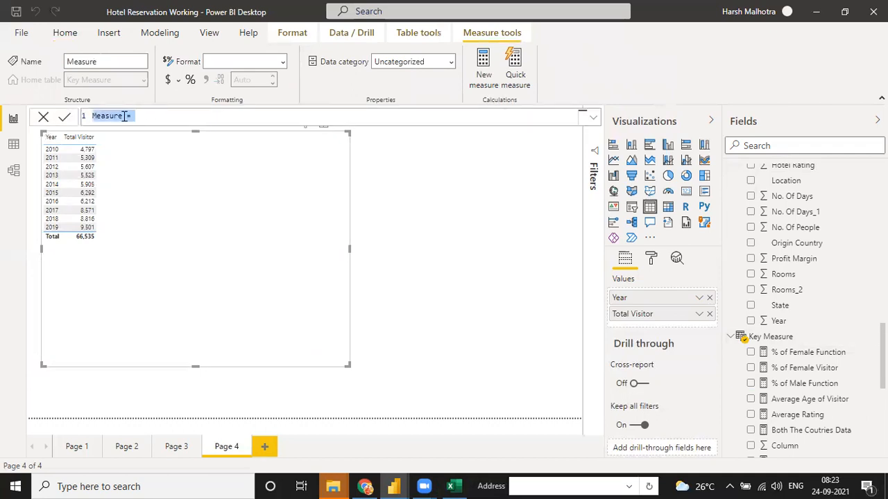
pyautogui.click(124, 116)
pyautogui.press('BackSpace')
pyautogui.press('BackSpace')
pyautogui.press('BackSpace')
pyautogui.press('BackSpace')
pyautogui.press('BackSpace')
pyautogui.press('BackSpace')
pyautogui.press('BackSpace')
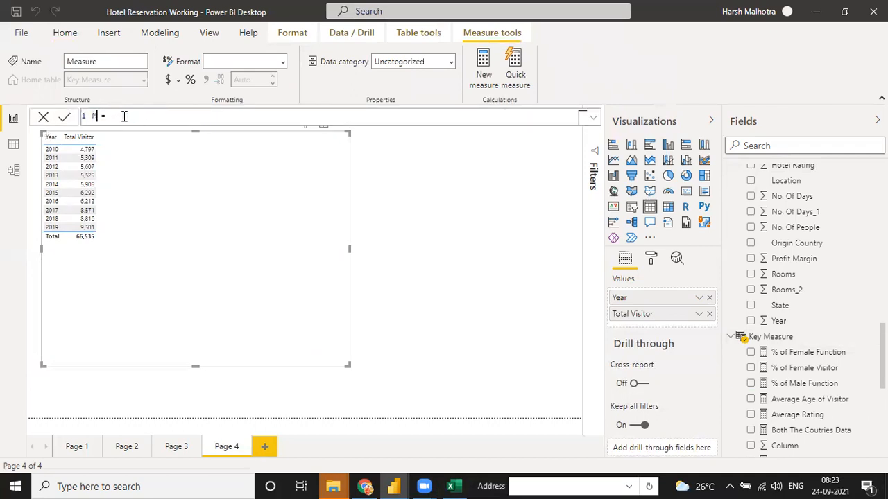
pyautogui.write('Last Year Visitot')
pyautogui.press('BackSpace')
pyautogui.write('r')
# - Start the formula with CALCULATE([Total Visitor], ..
pyautogui.click(179, 117)
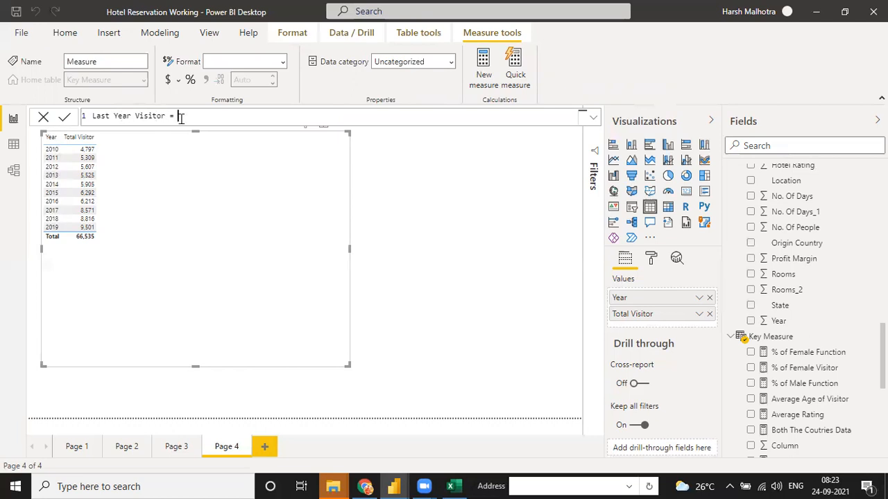
pyautogui.write('CALCULATE(')
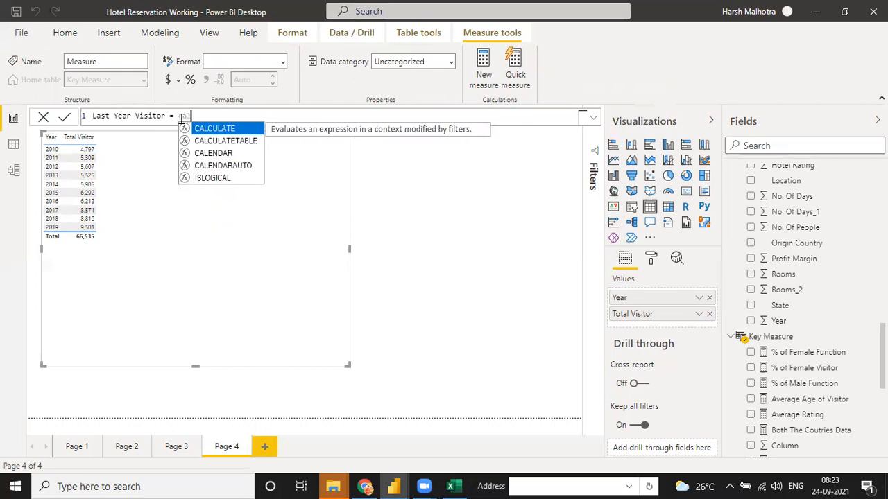
pyautogui.write('tital')
pyautogui.press('BackSpace')
pyautogui.press('BackSpace')
pyautogui.press('BackSpace')
pyautogui.press('BackSpace')
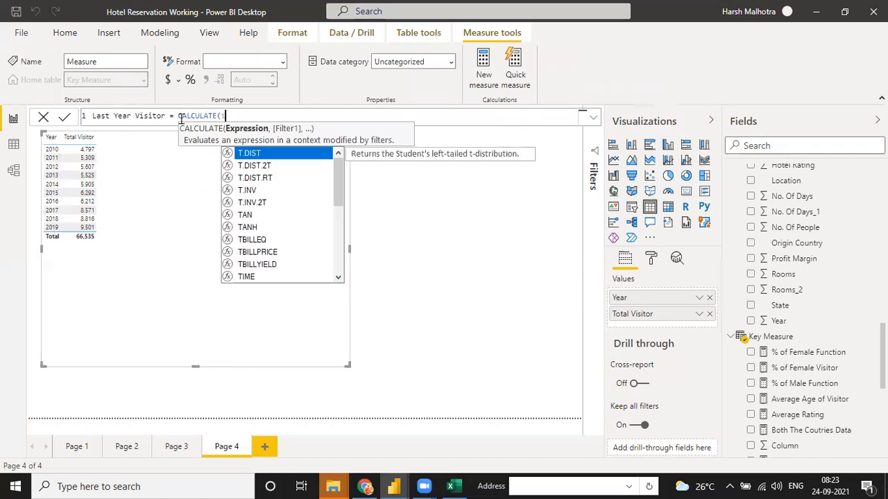
pyautogui.write('otal')
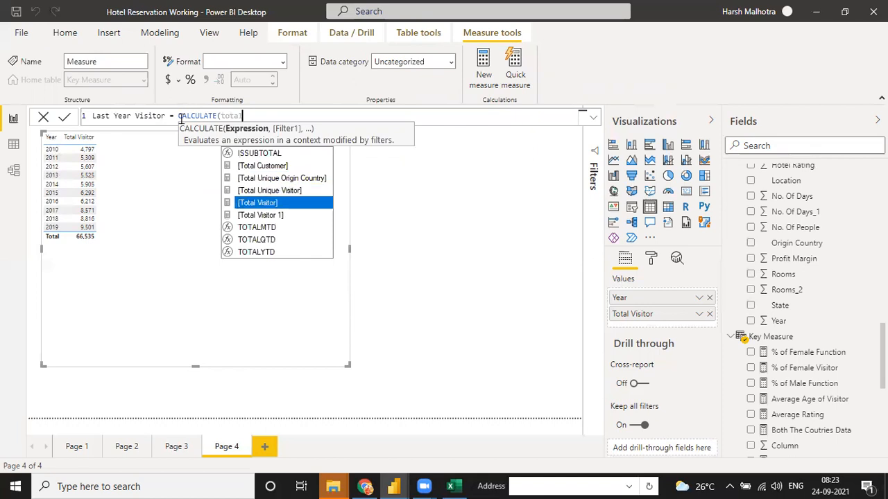
pyautogui.press('Tab')
pyautogui.write(',')
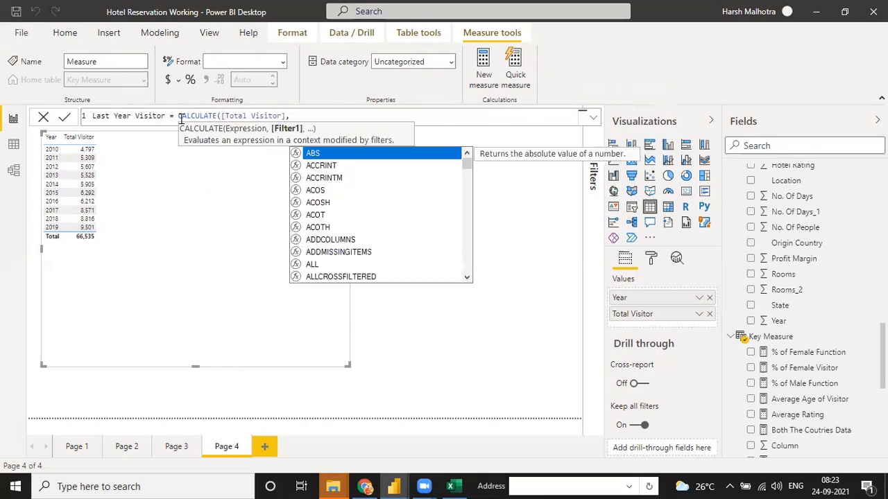
pyautogui.write('dateas')
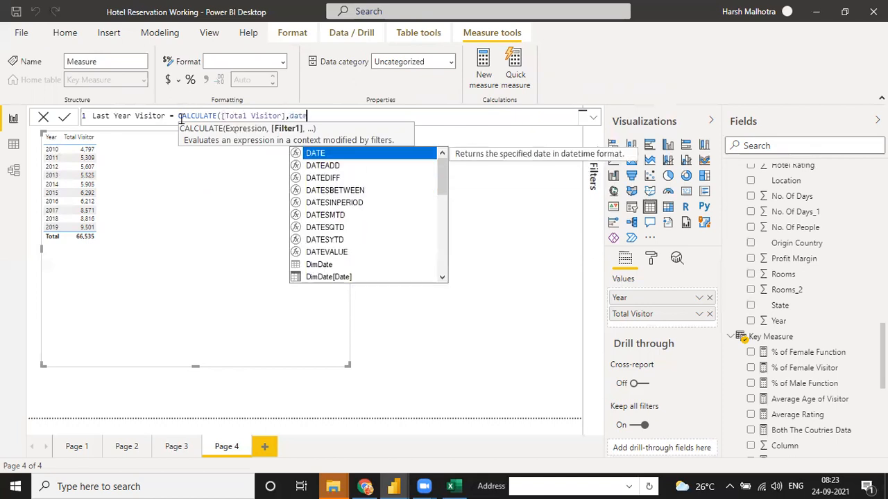
pyautogui.press('BackSpace')
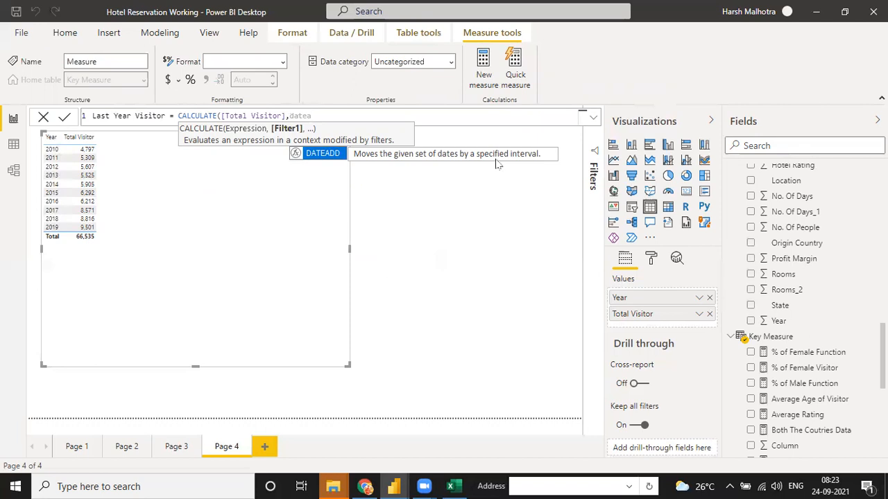
# - Finish it with DATEADD(DimDate[Date],-1,YEAR) and commit the measure
pyautogui.press('Tab')
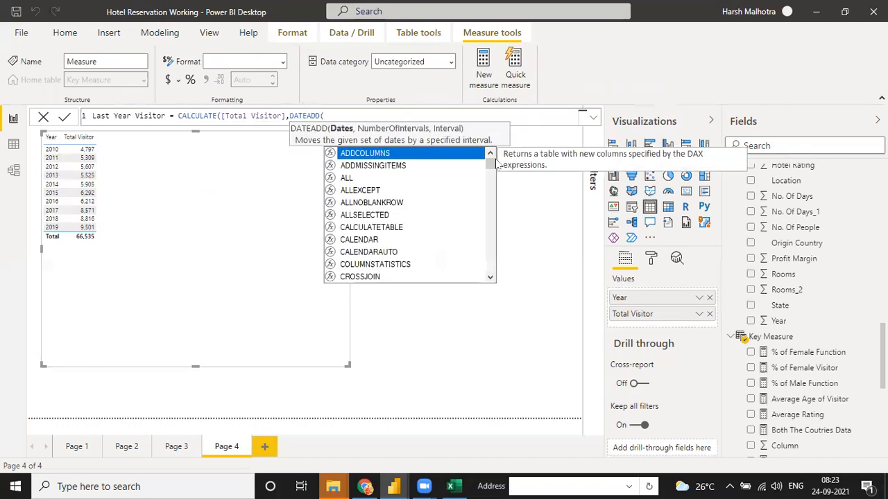
pyautogui.write('date')
pyautogui.press('Down')
pyautogui.press('Down')
pyautogui.press('Down')
pyautogui.press('Down')
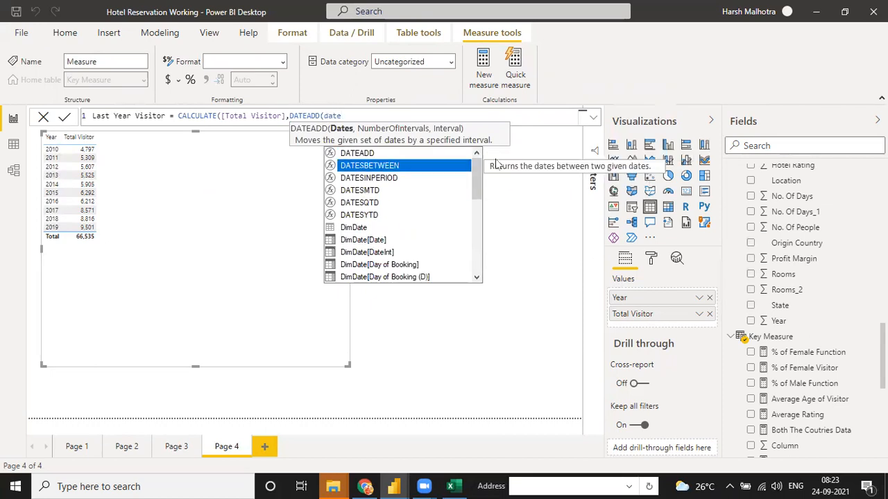
pyautogui.press('Down')
pyautogui.press('Down')
pyautogui.press('Down')
pyautogui.press('Tab')
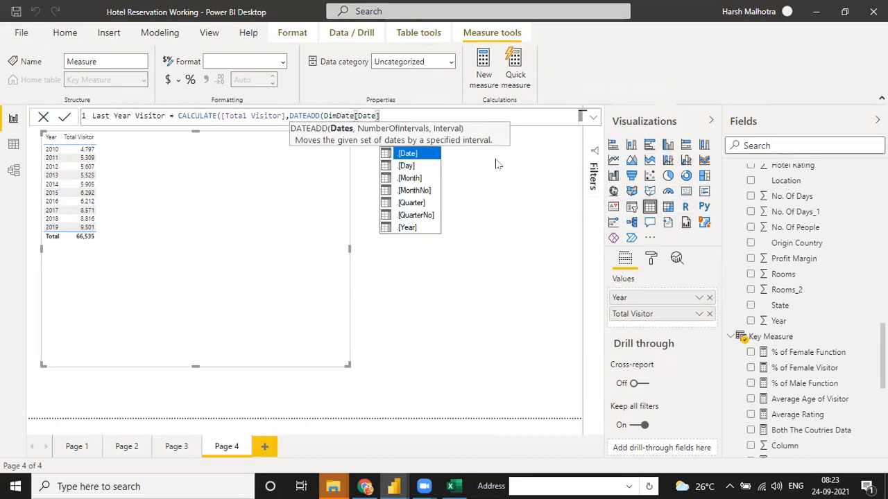
pyautogui.write(',')
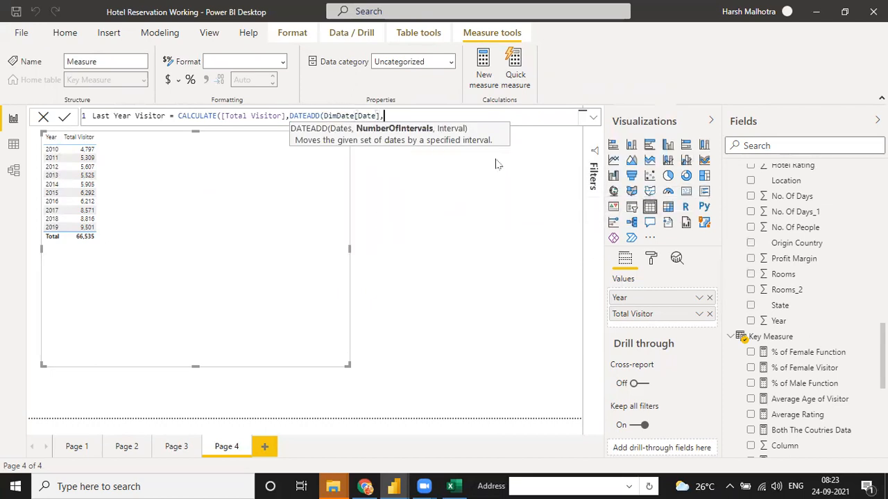
pyautogui.write('-1,')
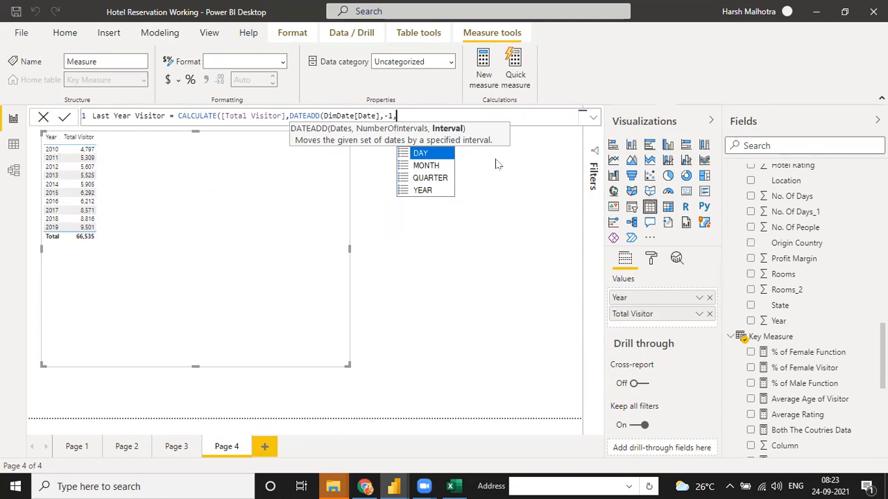
pyautogui.press('Down')
pyautogui.press('Down')
pyautogui.press('Down')
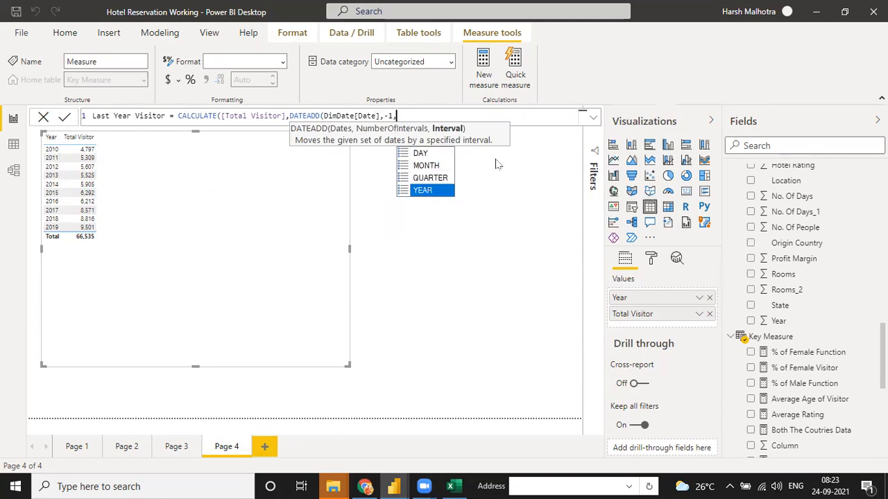
pyautogui.press('Tab')
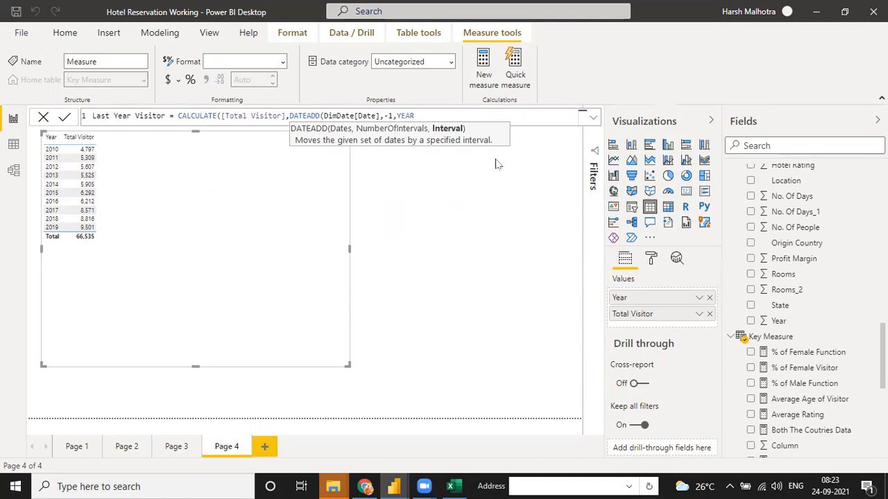
pyautogui.write(')')
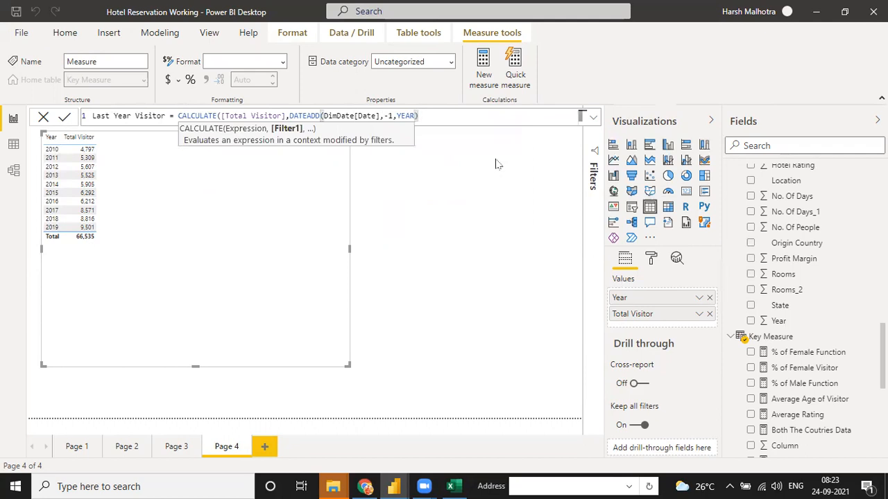
pyautogui.write(')')
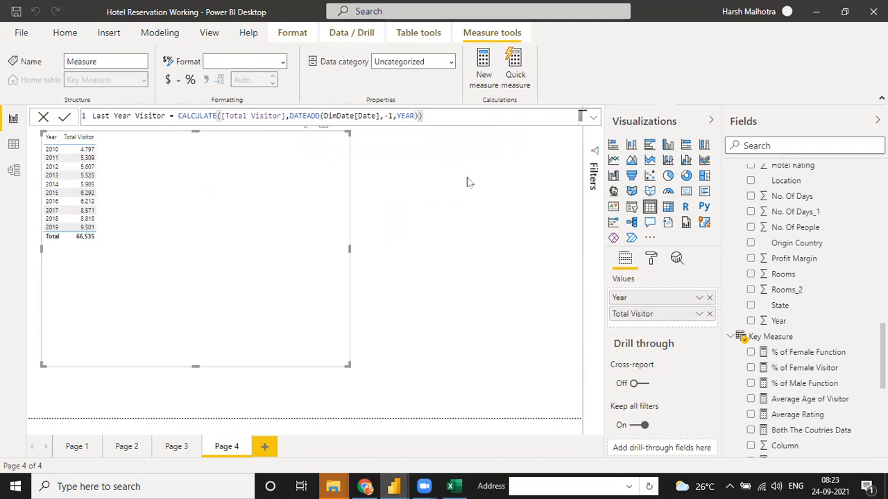
pyautogui.press('Return')
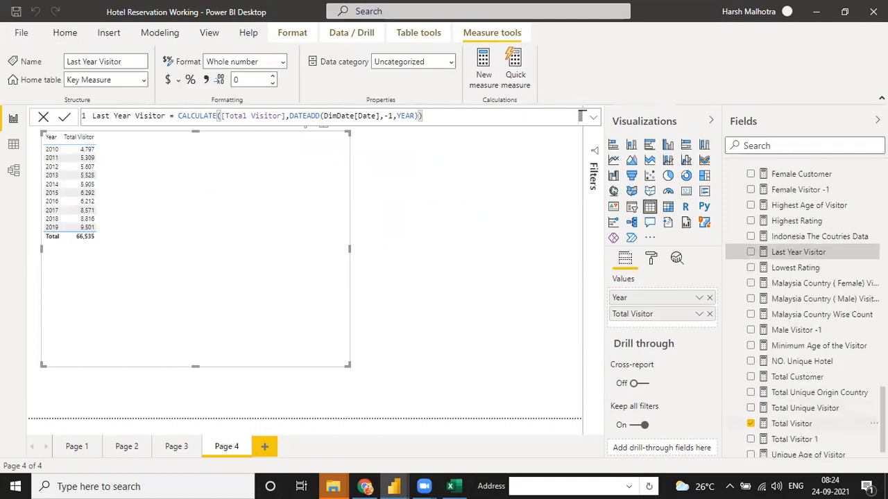
# - Add Last Year Visitor as a new column in the Year and Total Visitor table
pyautogui.click(874, 424)
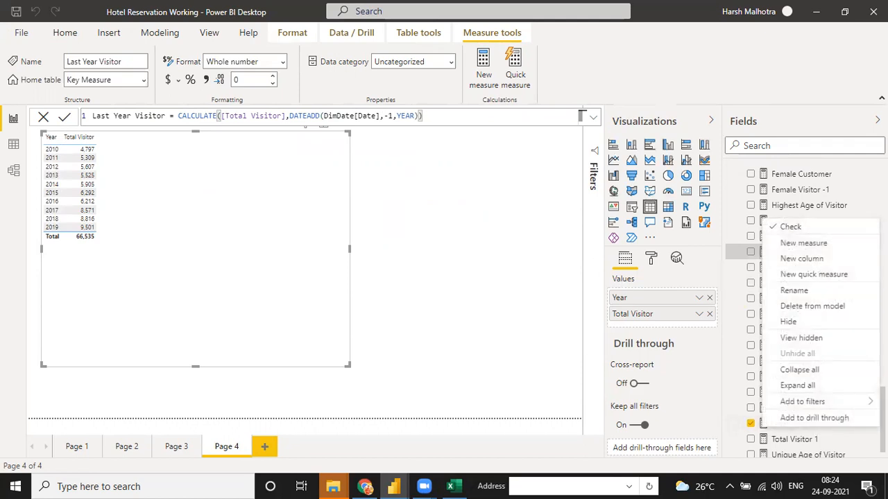
pyautogui.click(751, 251)
pyautogui.scroll(-1, 803, 312)
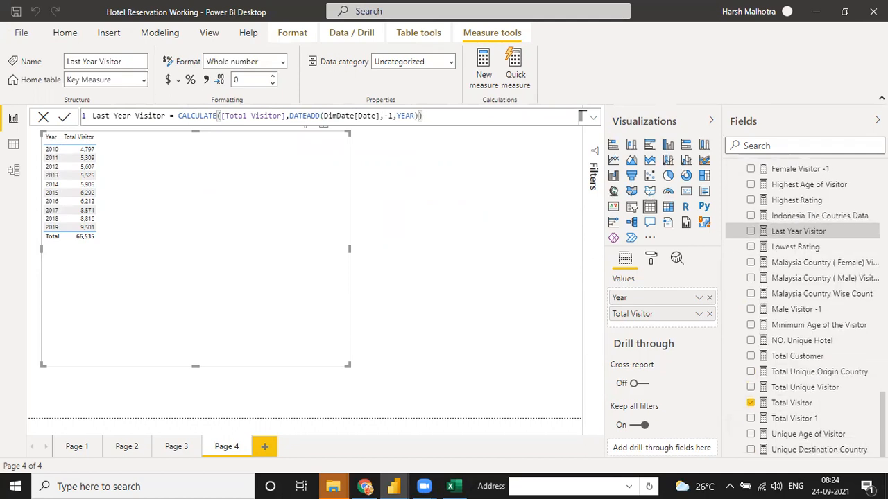
pyautogui.scroll(3, 832, 284)
pyautogui.moveTo(398, 231); pyautogui.dragTo(247, 199)
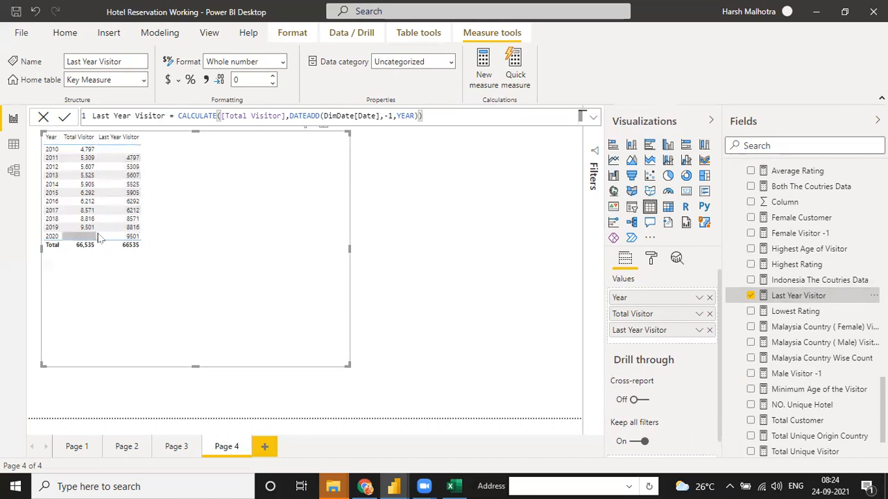
pyautogui.click(650, 260)
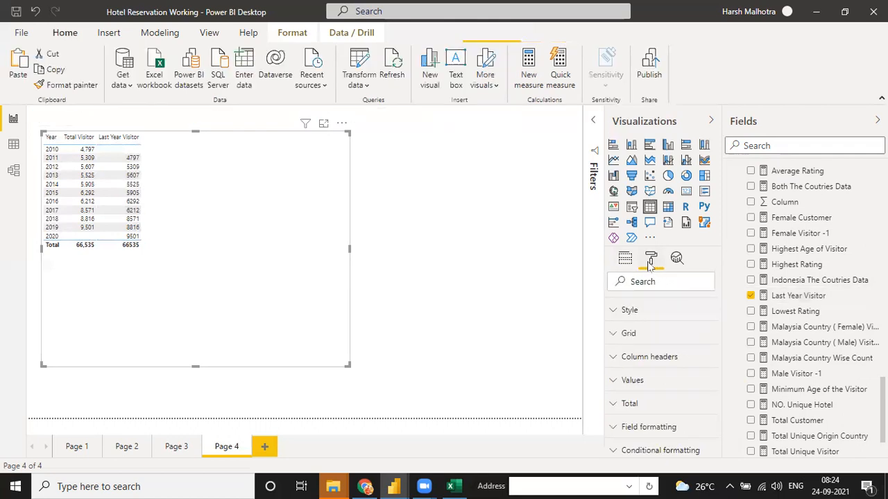
# - Inspect the Last Year Visitor filter card, leaving its condition unchanged
pyautogui.click(592, 122)
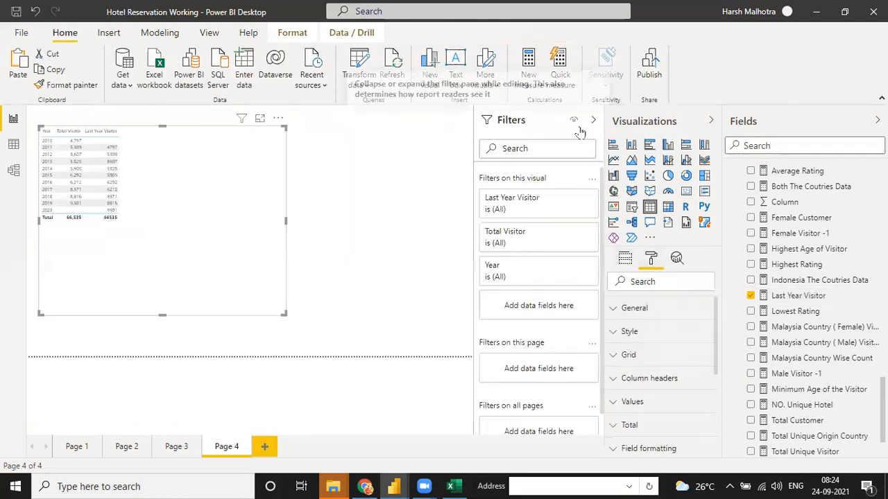
pyautogui.click(574, 199)
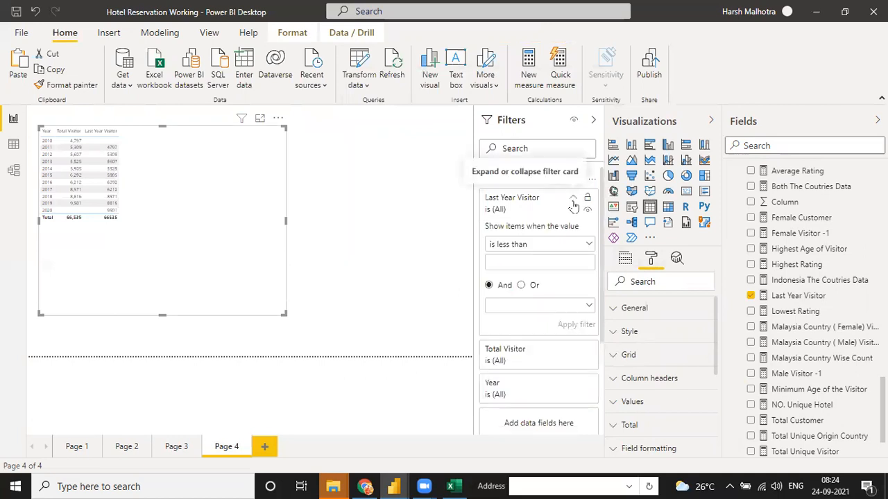
pyautogui.click(521, 249)
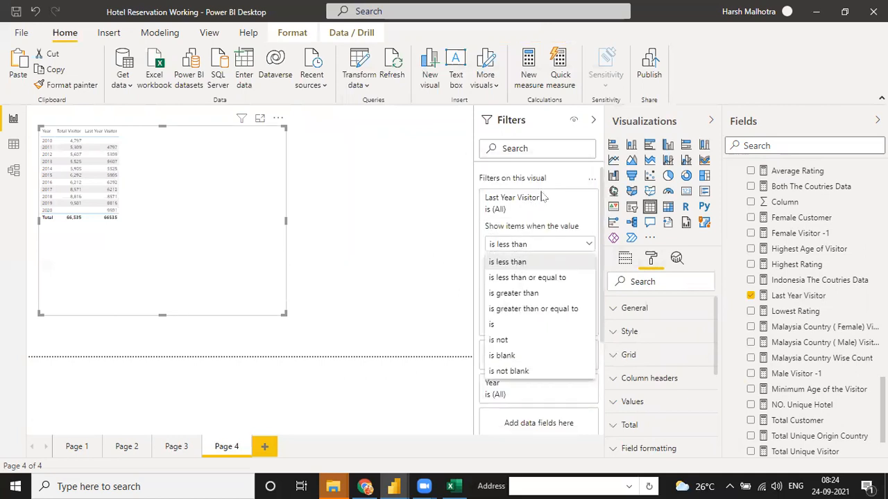
pyautogui.click(567, 202)
pyautogui.click(572, 198)
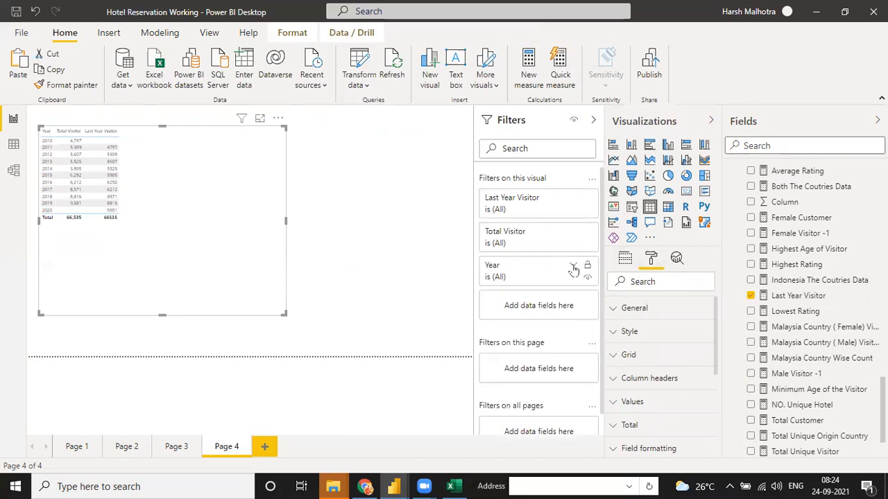
# - Uncheck 2010 and 2020 in the Year filter, then collapse the Filters pane
pyautogui.click(573, 267)
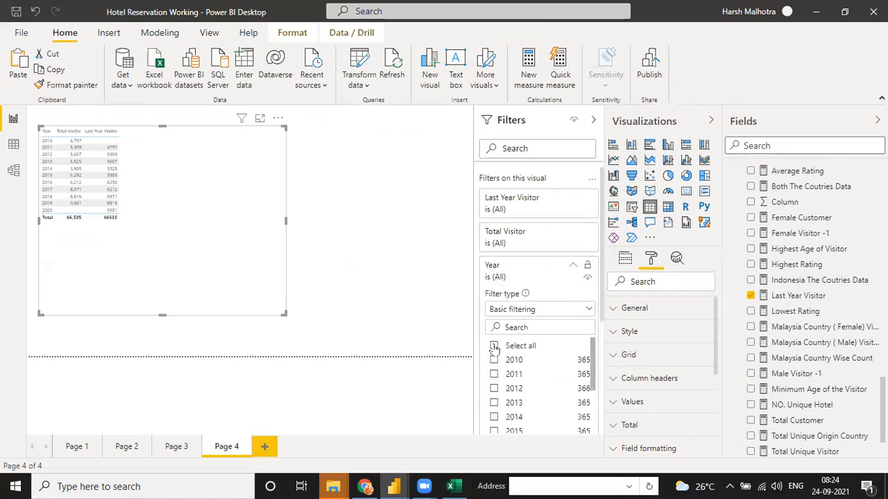
pyautogui.click(494, 346)
pyautogui.click(494, 360)
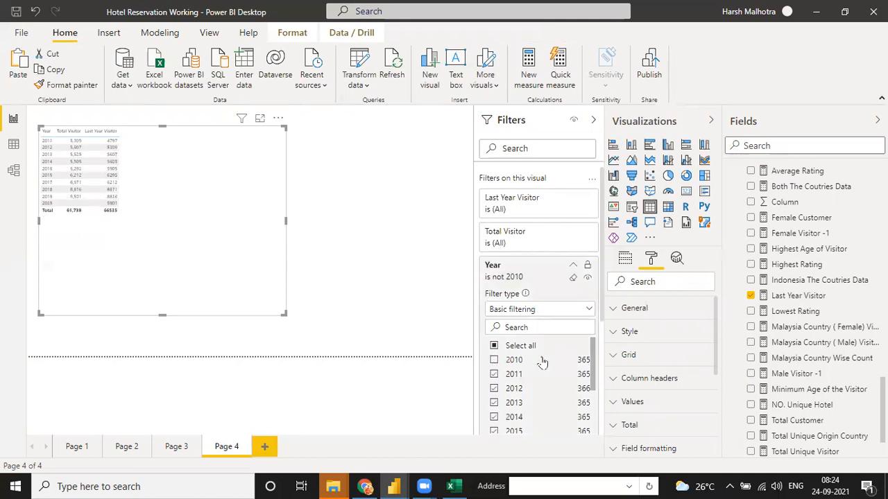
pyautogui.moveTo(592, 378); pyautogui.dragTo(593, 438)
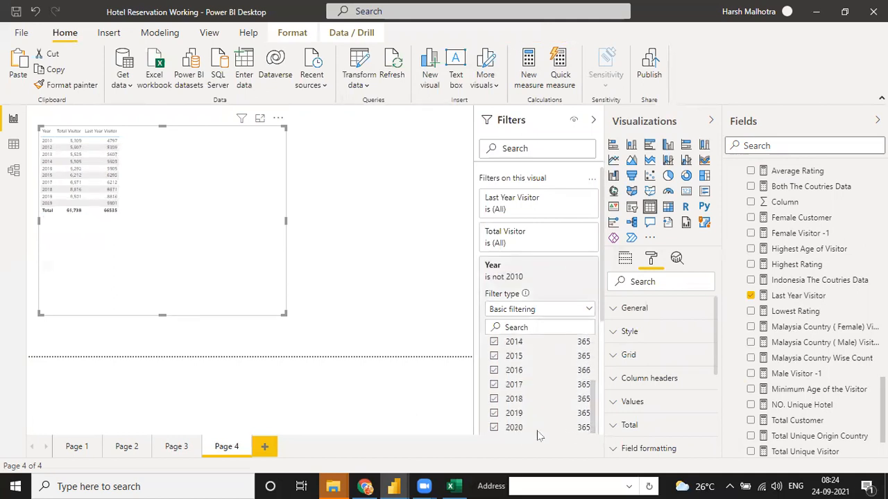
pyautogui.click(493, 427)
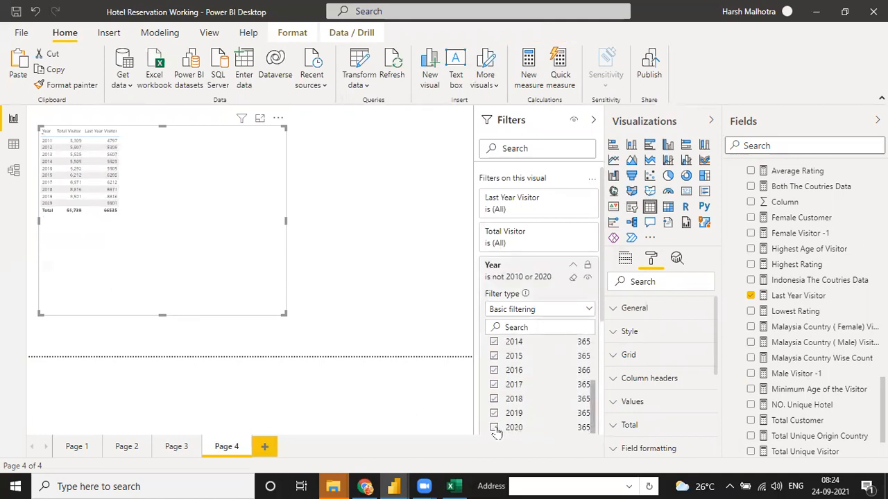
pyautogui.click(413, 285)
pyautogui.click(188, 182)
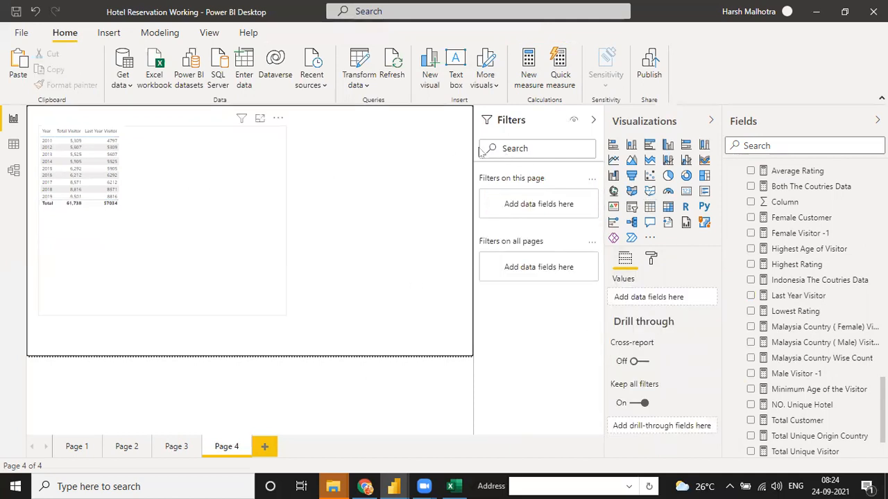
pyautogui.click(592, 122)
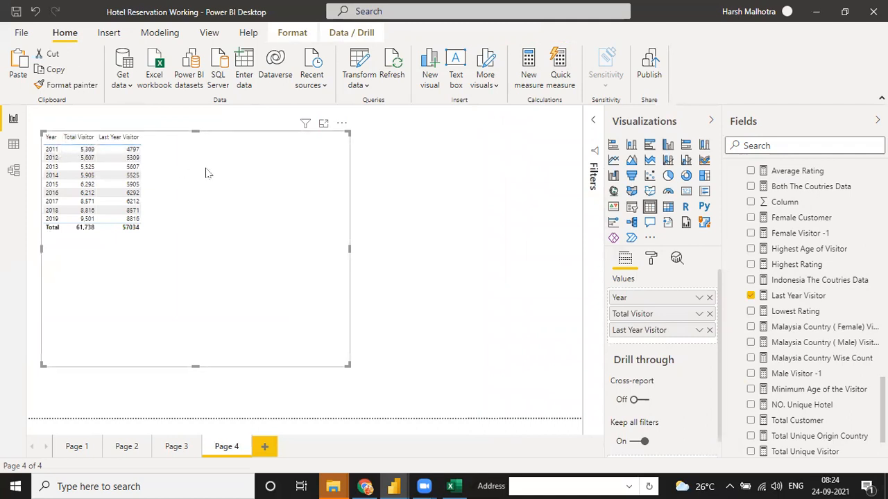
# - Add a new measure to the Key Measure table and name it Visitor (Diff.)
pyautogui.scroll(10, 832, 243)
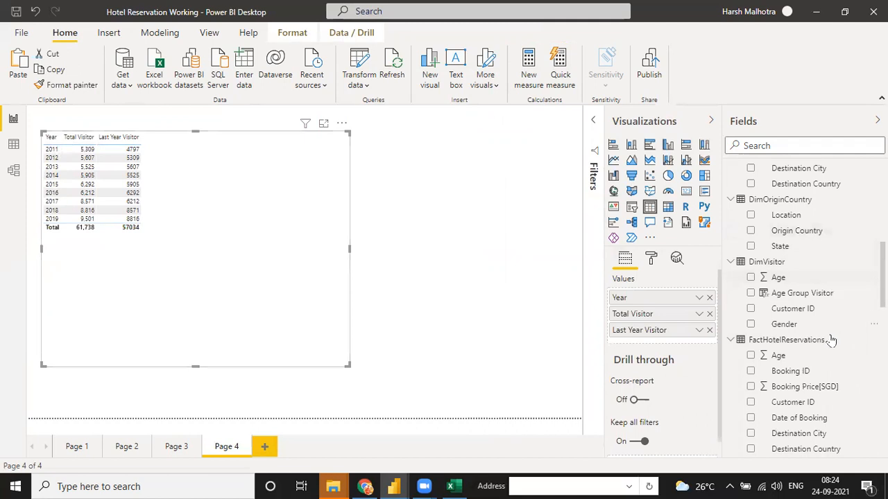
pyautogui.scroll(-10, 804, 312)
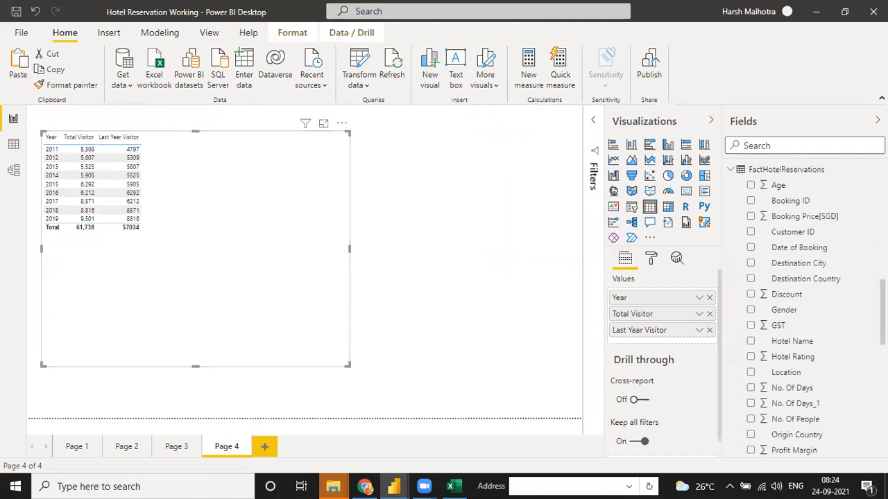
pyautogui.scroll(8, 805, 312)
pyautogui.scroll(-3, 805, 312)
pyautogui.scroll(1, 742, 332)
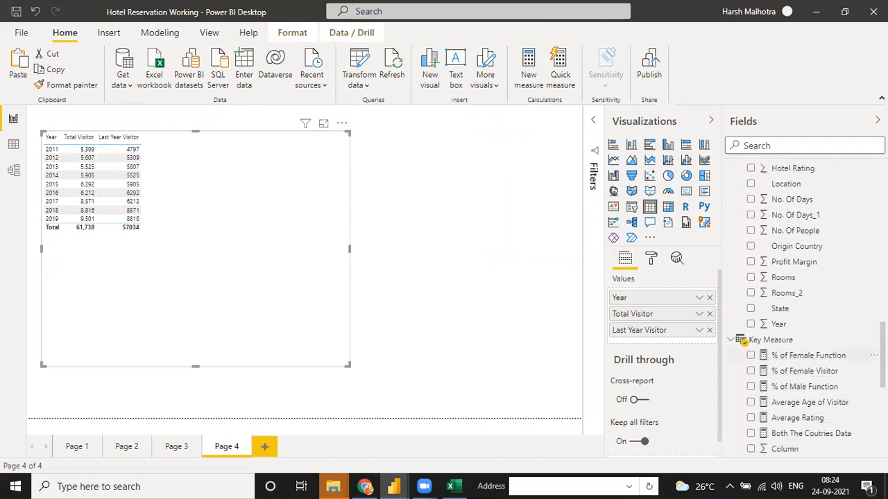
pyautogui.click(874, 340)
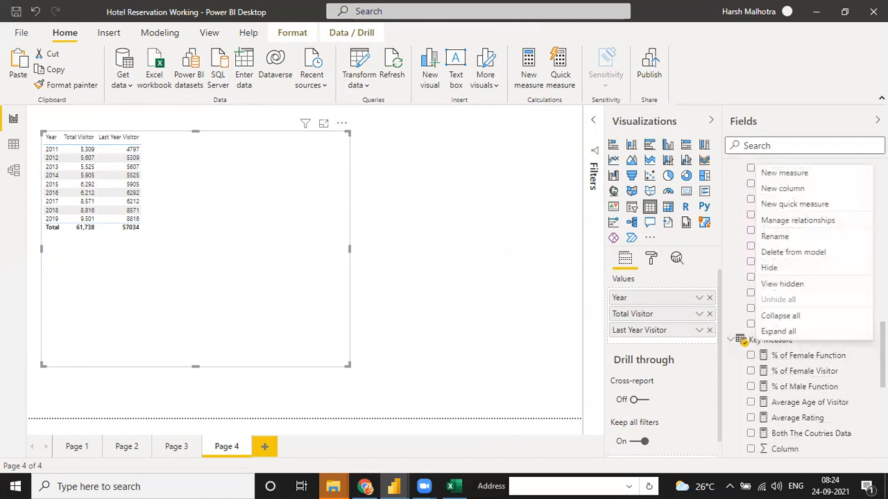
pyautogui.click(769, 173)
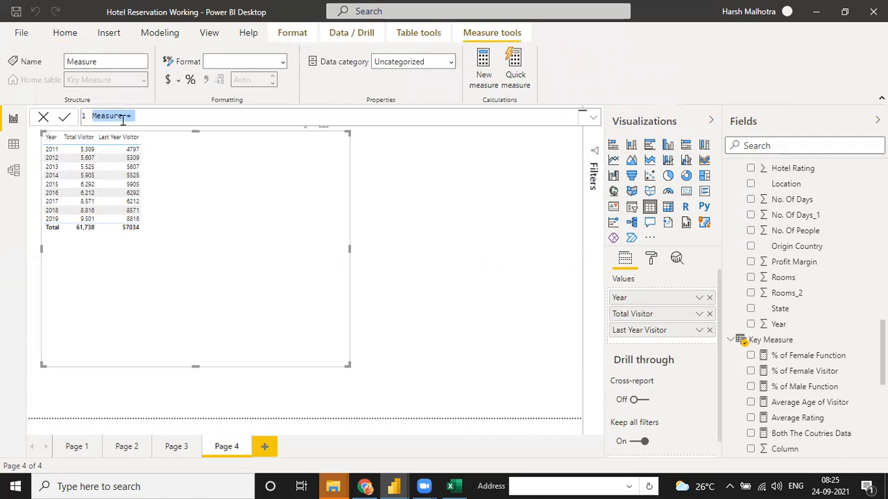
pyautogui.click(123, 117)
pyautogui.write('Visitor (Diff.)')
# - Enter the formula [Total Visitor]-[Last Year Visitor] and commit the measure
pyautogui.press('End')
pyautogui.write('tota')
pyautogui.press('Down')
pyautogui.press('Down')
pyautogui.press('Down')
pyautogui.press('Tab')
pyautogui.write('-last')
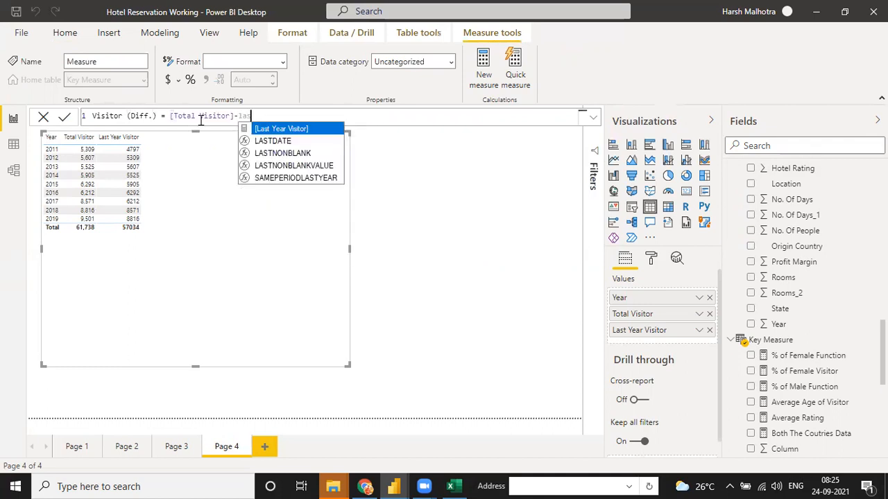
pyautogui.press('Tab')
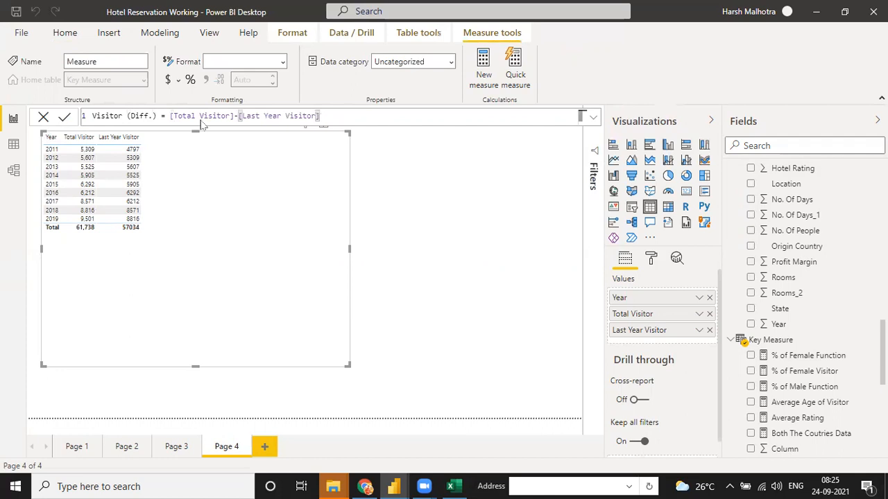
pyautogui.press('Return')
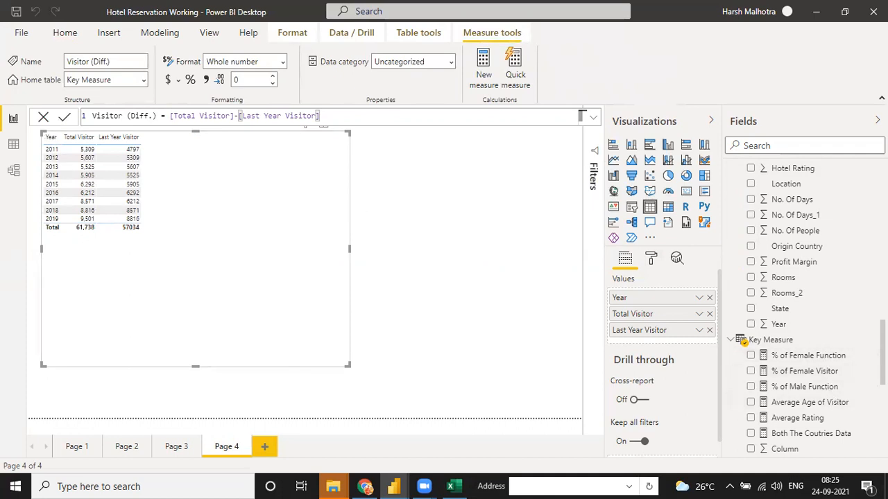
# - Drag Visitor (Diff.) into the Page 4 table as a yearly change column totalling 4704
pyautogui.scroll(-5, 805, 312)
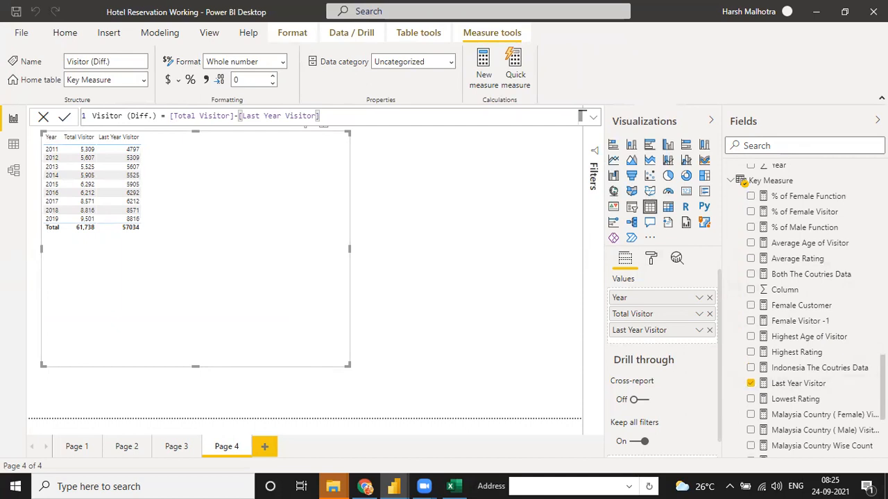
pyautogui.scroll(-3, 805, 312)
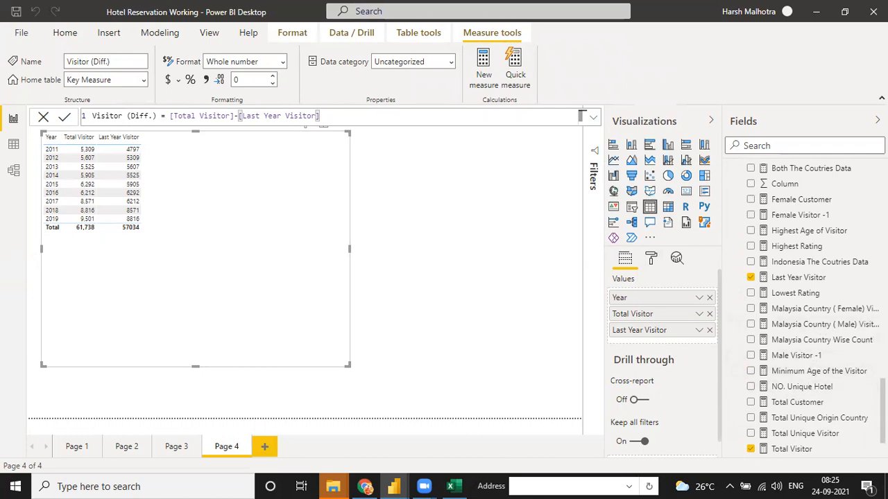
pyautogui.scroll(5, 743, 237)
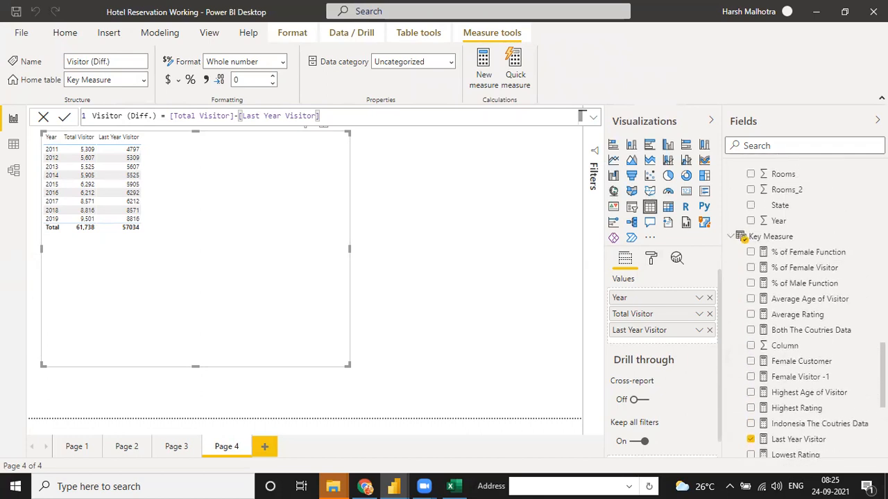
pyautogui.scroll(-2, 744, 238)
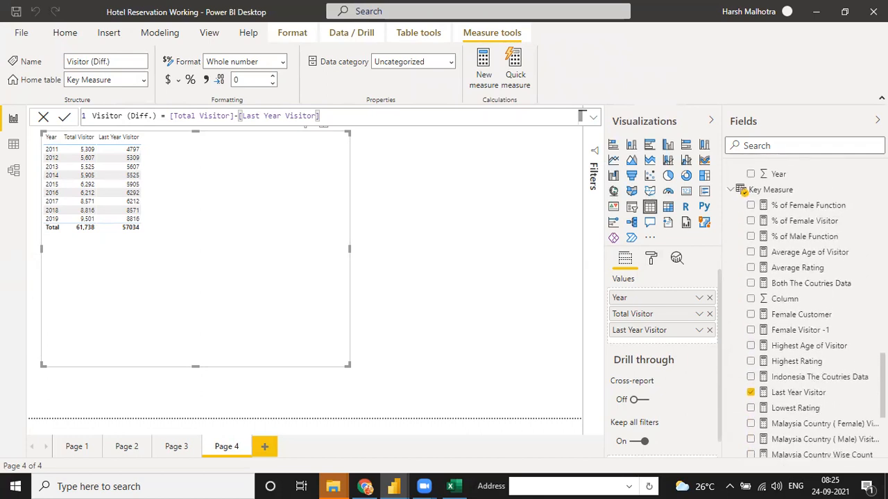
pyautogui.scroll(-8, 742, 190)
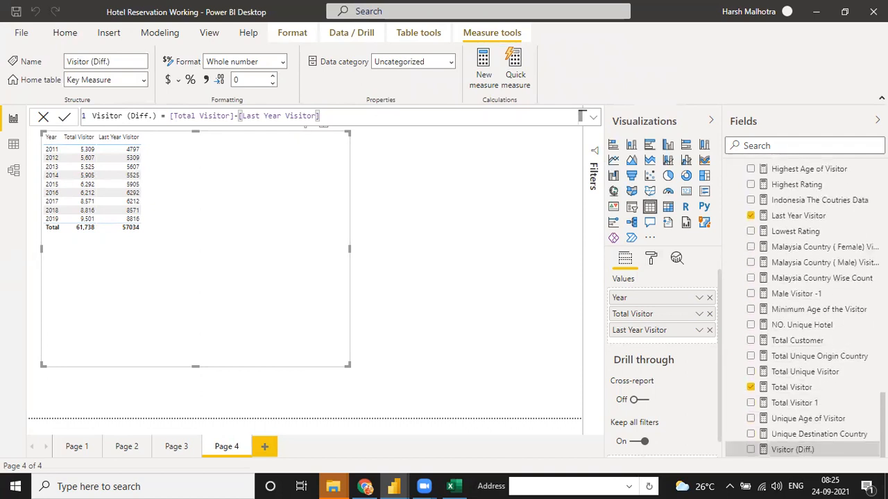
pyautogui.moveTo(825, 447); pyautogui.dragTo(185, 212)
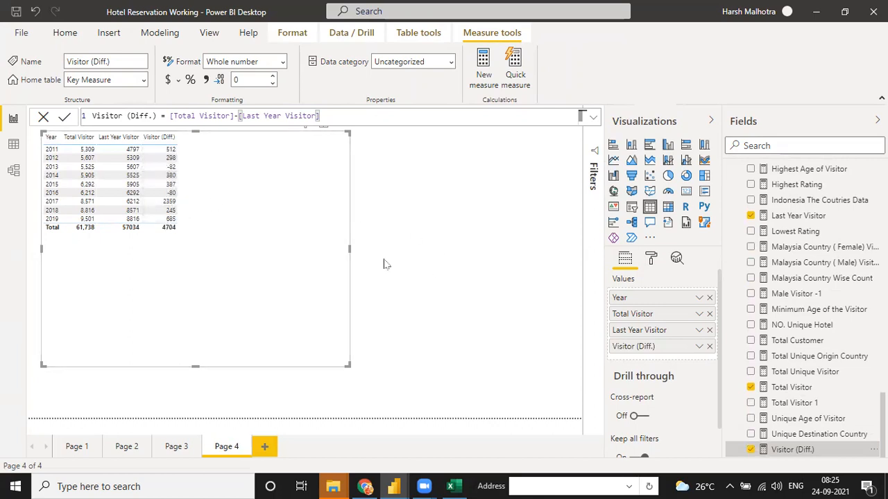
pyautogui.scroll(3, 855, 272)
pyautogui.scroll(5, 856, 271)
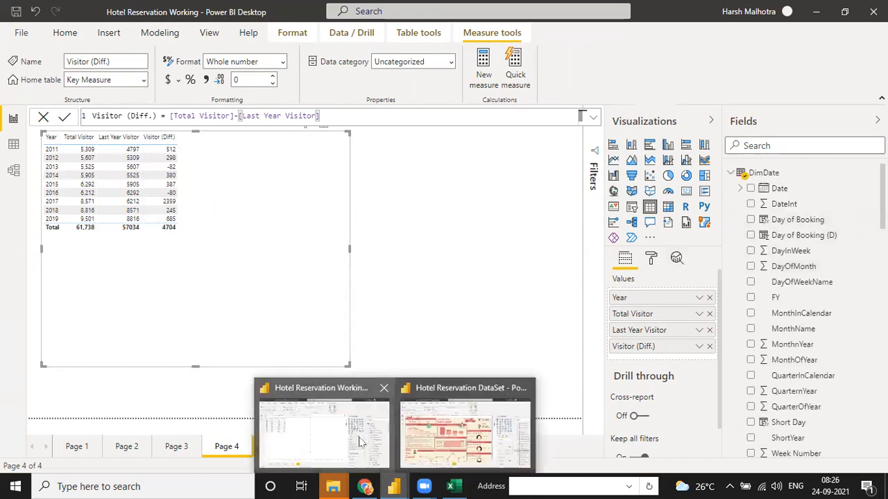
pyautogui.moveTo(397, 484)
pyautogui.click(483, 423)
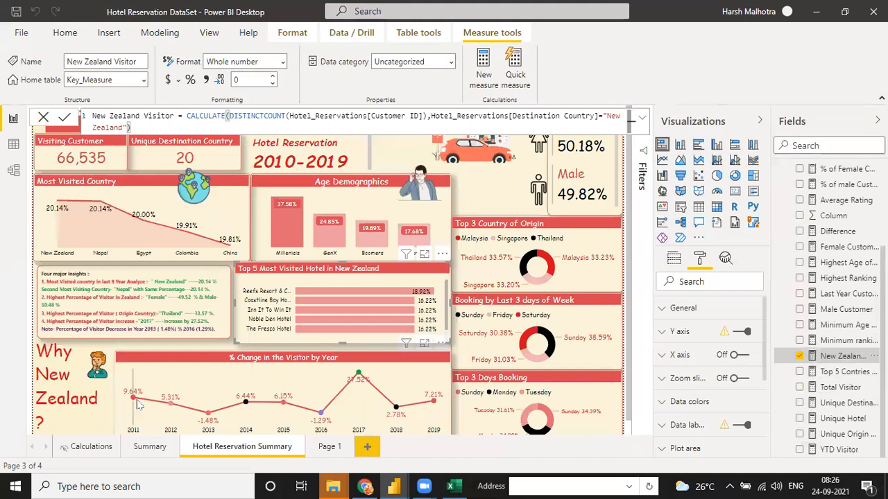
pyautogui.hotkey('alt', 'Tab')
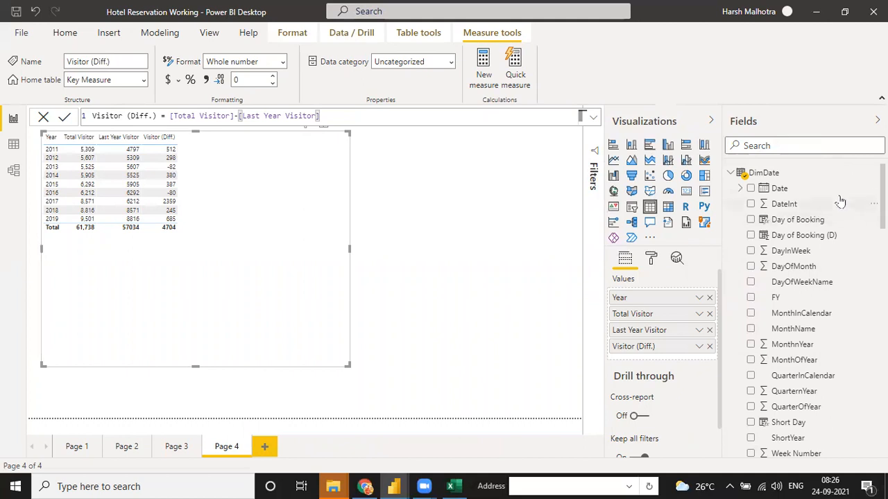
# - Start a new Key Measure measure named % Change in Visitor by Year
pyautogui.scroll(-5, 805, 313)
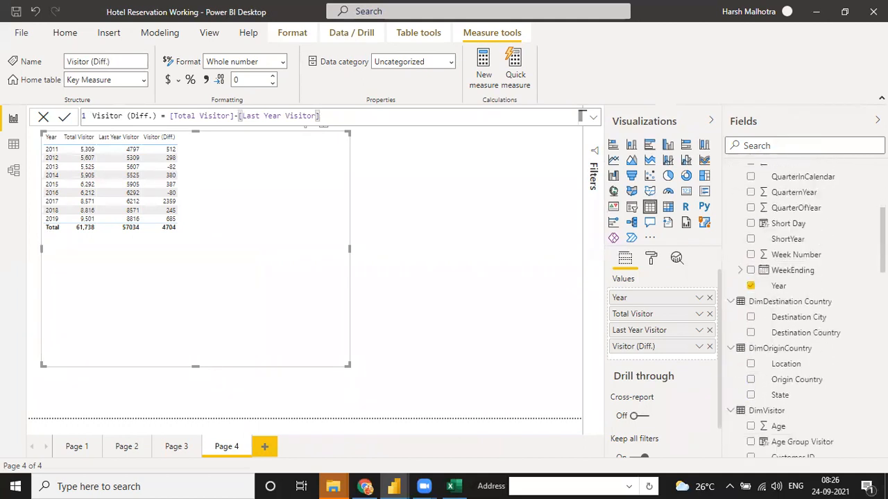
pyautogui.scroll(-5, 743, 186)
pyautogui.scroll(3, 741, 290)
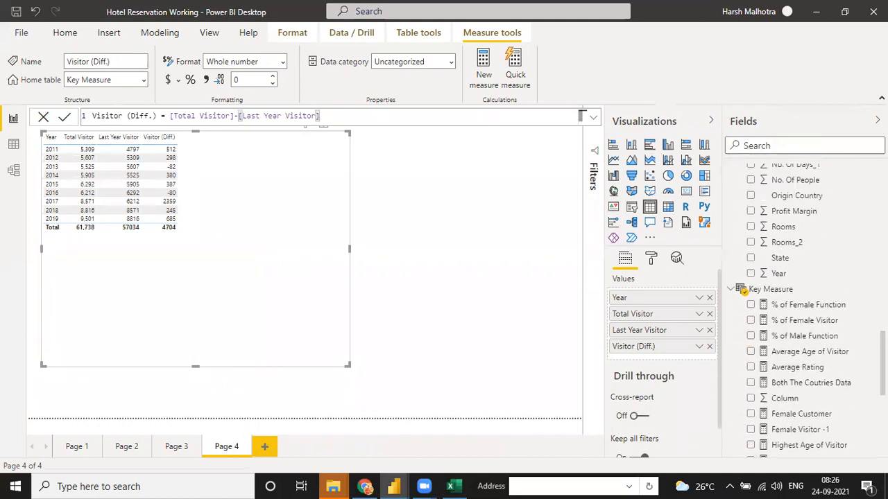
pyautogui.click(874, 289)
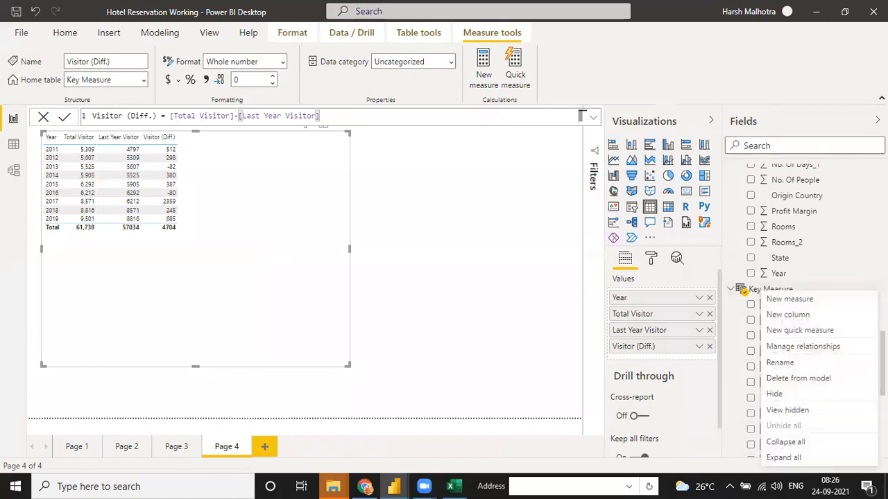
pyautogui.press('Escape')
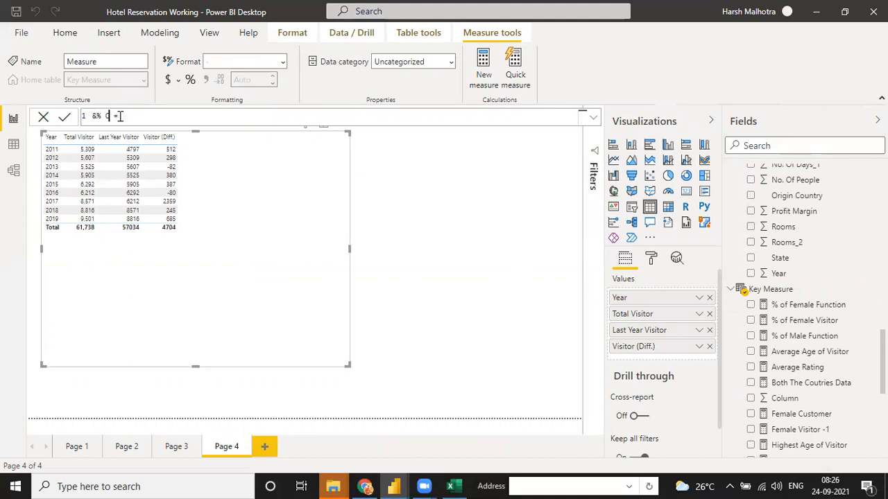
pyautogui.write('Chnage')
# - Write the formula DIVIDE([Visitor (Diff.)],[Total Visitor]) and commit the measure
pyautogui.hotkey('shift', 'Return')
pyautogui.write('divide')
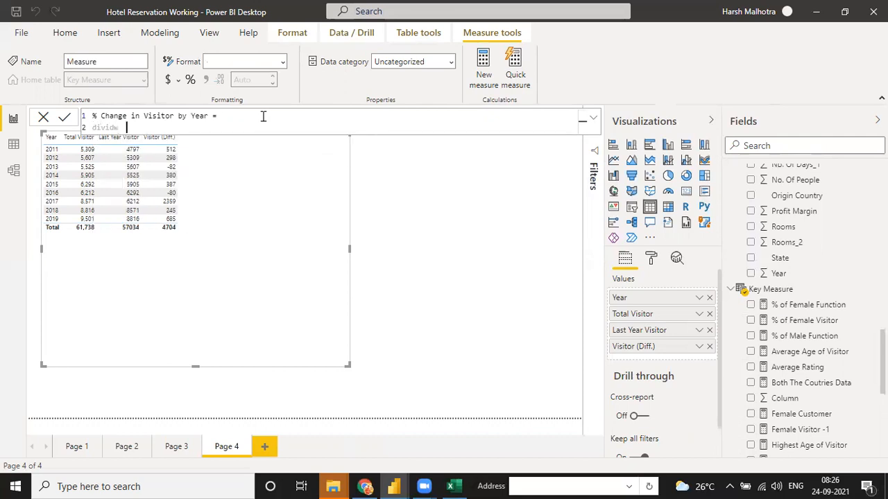
pyautogui.press('Tab')
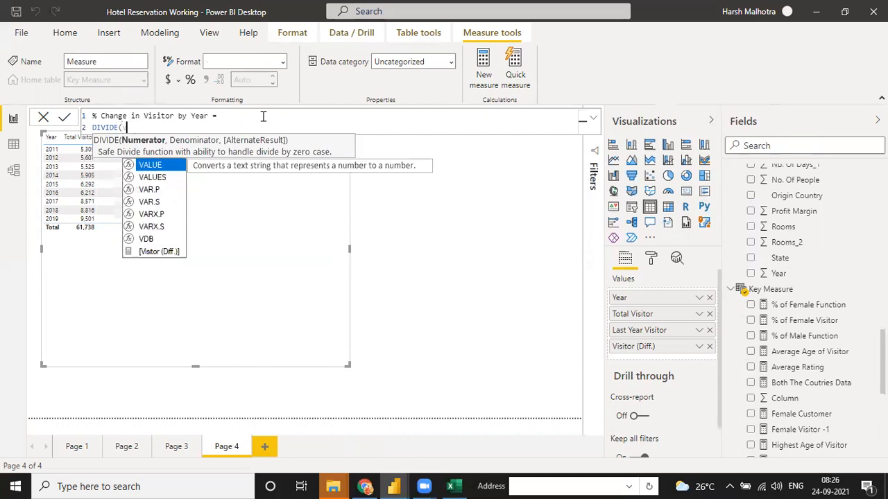
pyautogui.write('dif')
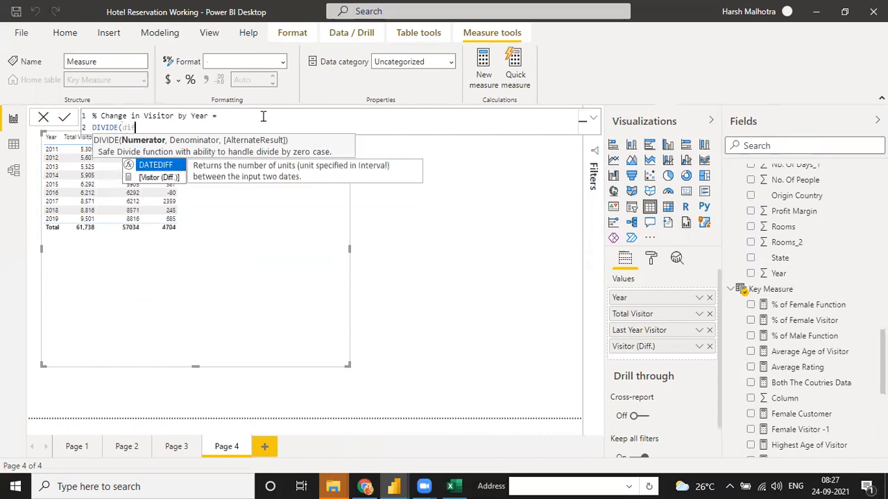
pyautogui.press('Down')
pyautogui.press('Tab')
pyautogui.write(',')
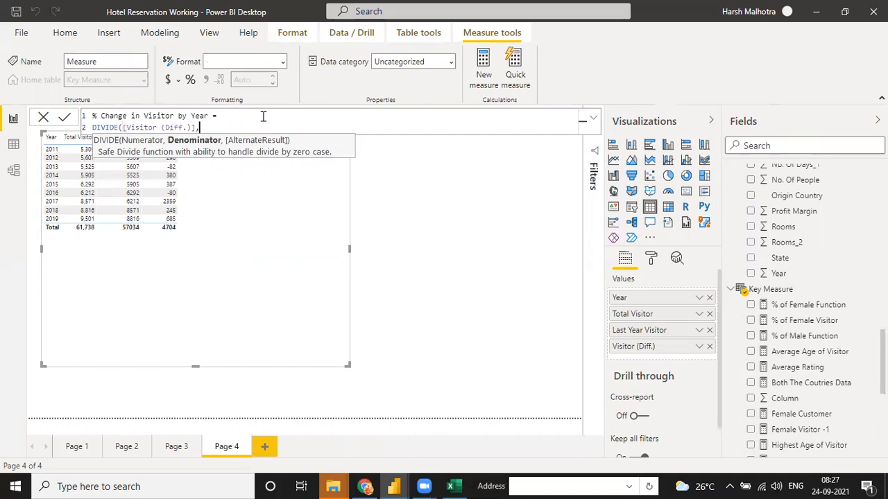
pyautogui.write('[Tot')
pyautogui.press('Down')
pyautogui.press('Down')
pyautogui.press('Down')
pyautogui.press('Down')
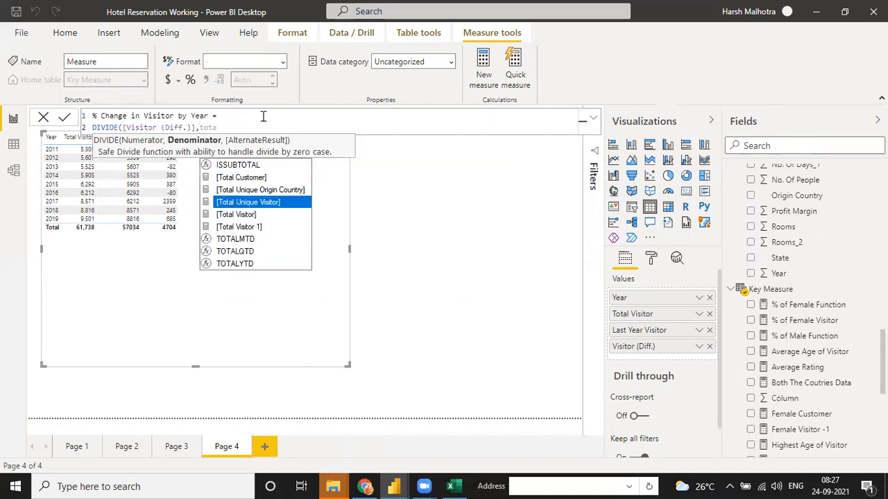
pyautogui.press('Tab')
pyautogui.write(')')
pyautogui.press('Return')
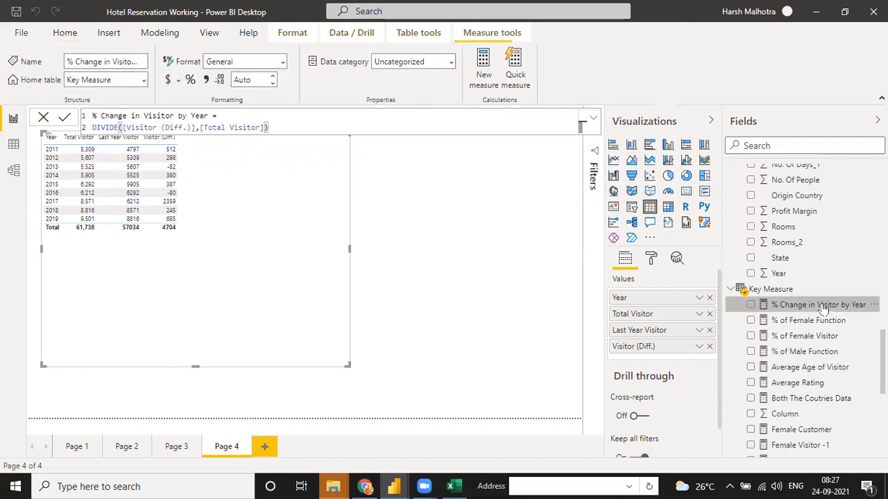
# - Add % Change in Visitor by Year to the table as a percentage and shrink the table
pyautogui.moveTo(333, 228); pyautogui.dragTo(297, 208)
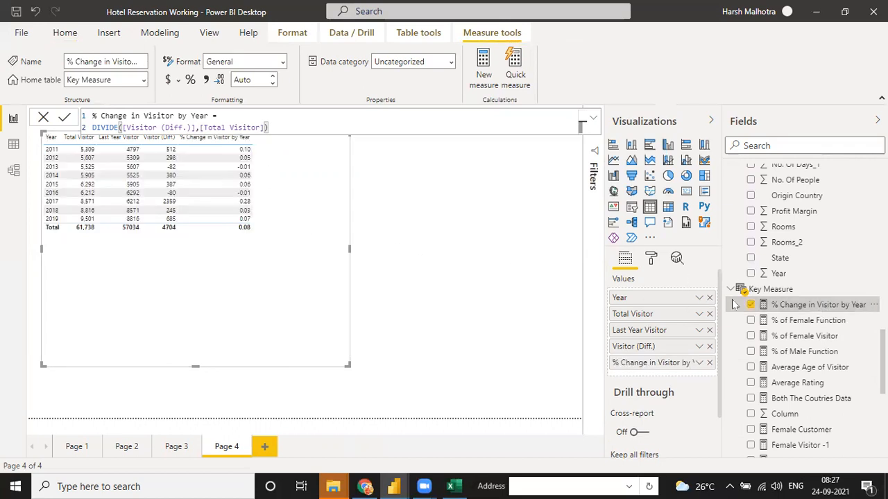
pyautogui.click(190, 80)
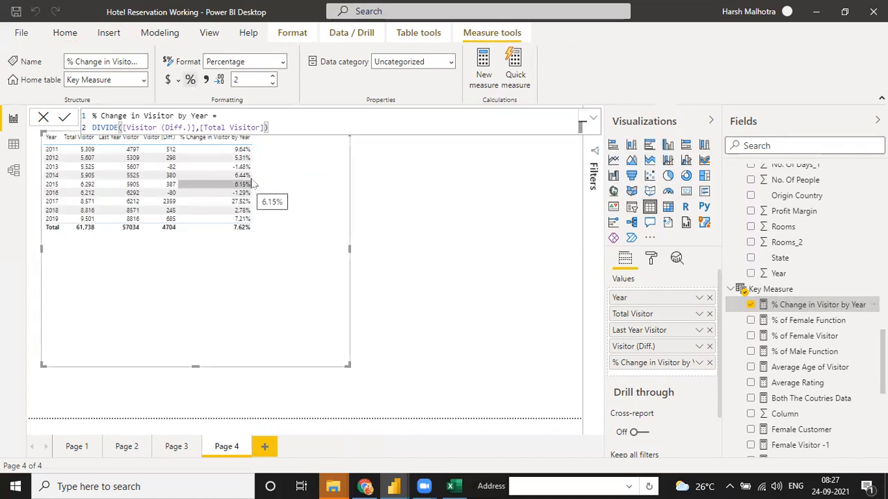
pyautogui.moveTo(344, 370); pyautogui.dragTo(259, 225)
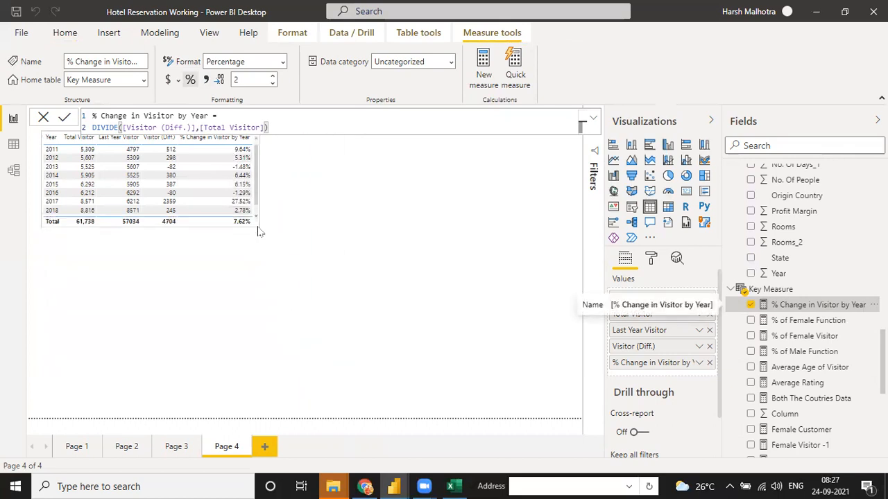
pyautogui.click(177, 313)
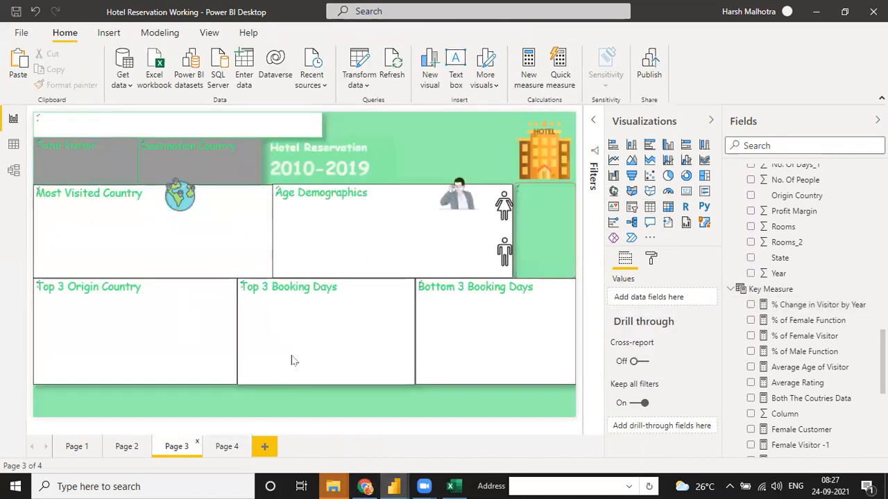
# - Copy the % Change in the Visitor by Year chart from the DataSet report, then return to the Working report
pyautogui.moveTo(394, 486)
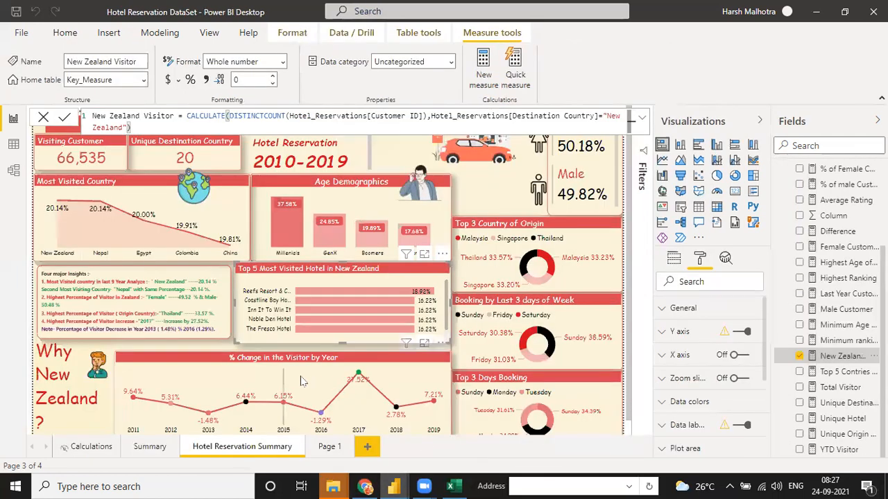
pyautogui.click(292, 378)
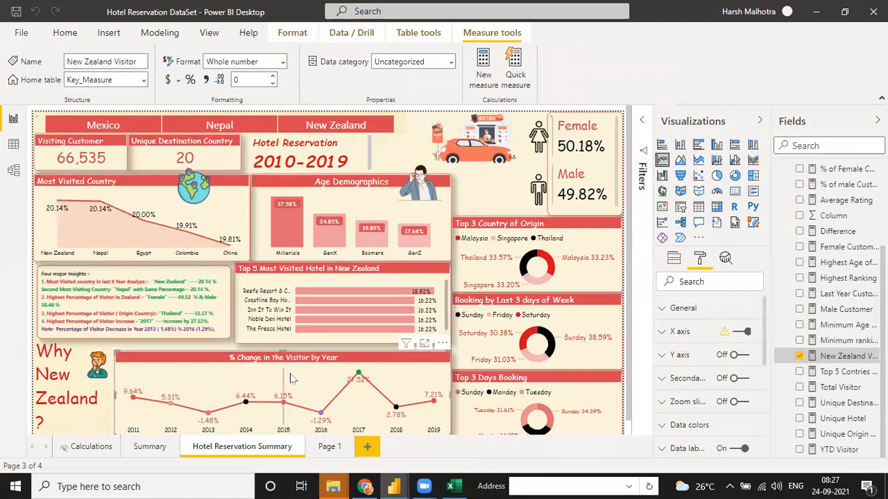
pyautogui.moveTo(393, 486)
pyautogui.click(361, 452)
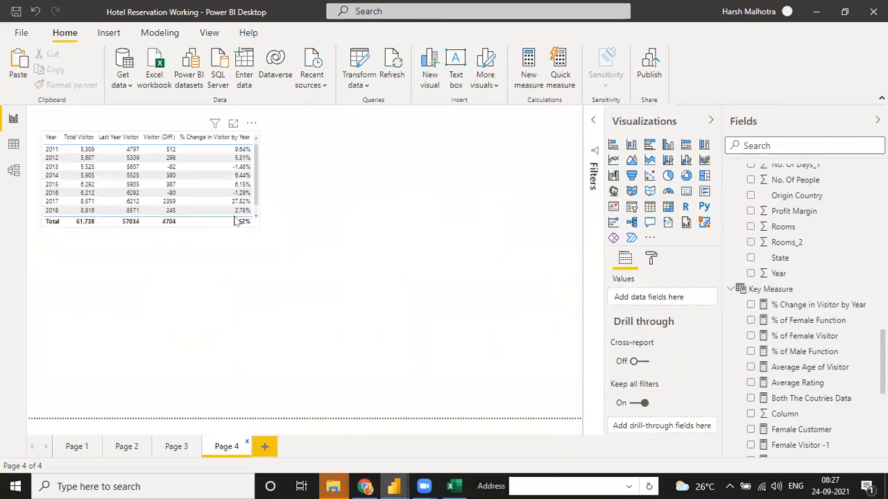
# - Paste the copied chart under the table, rebind Year and the measure, then delete it
pyautogui.hotkey('ctrl', 'v')
pyautogui.moveTo(277, 339); pyautogui.dragTo(213, 259)
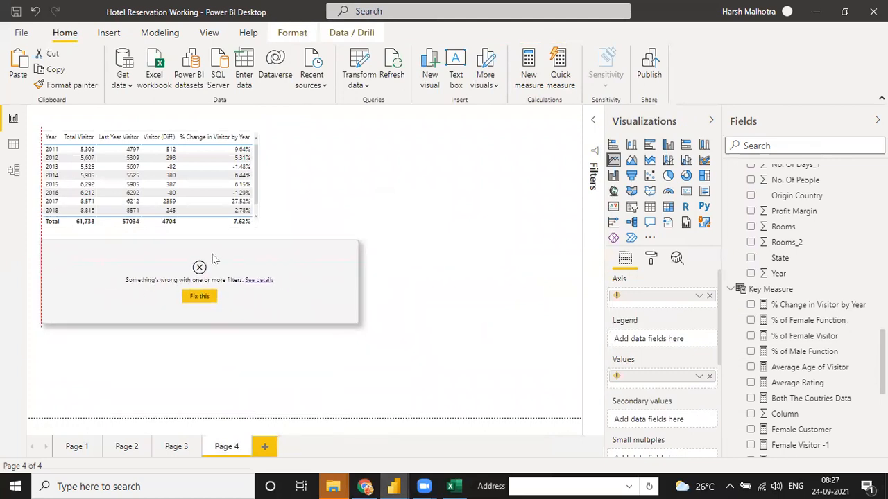
pyautogui.moveTo(358, 325); pyautogui.dragTo(452, 369)
pyautogui.click(709, 297)
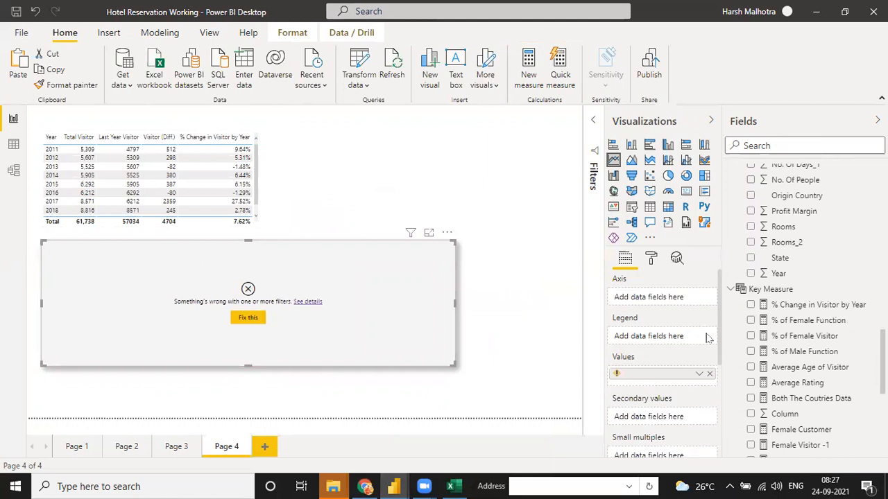
pyautogui.click(710, 375)
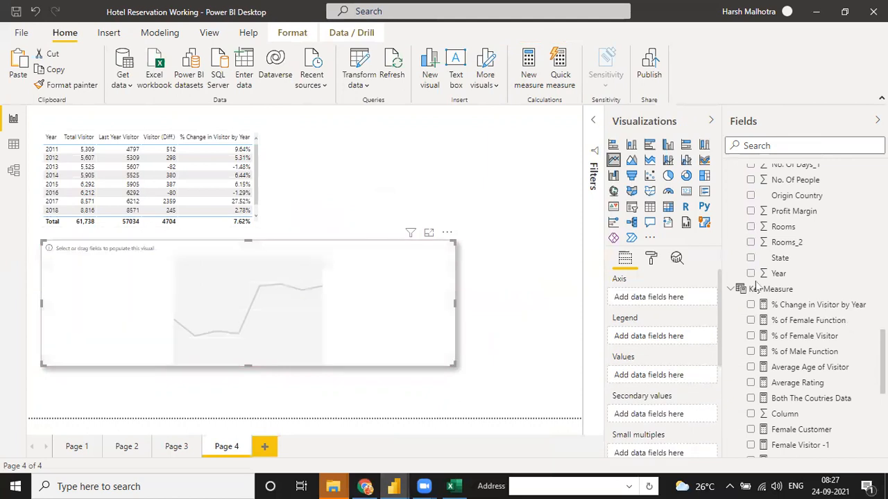
pyautogui.moveTo(777, 273); pyautogui.dragTo(661, 303)
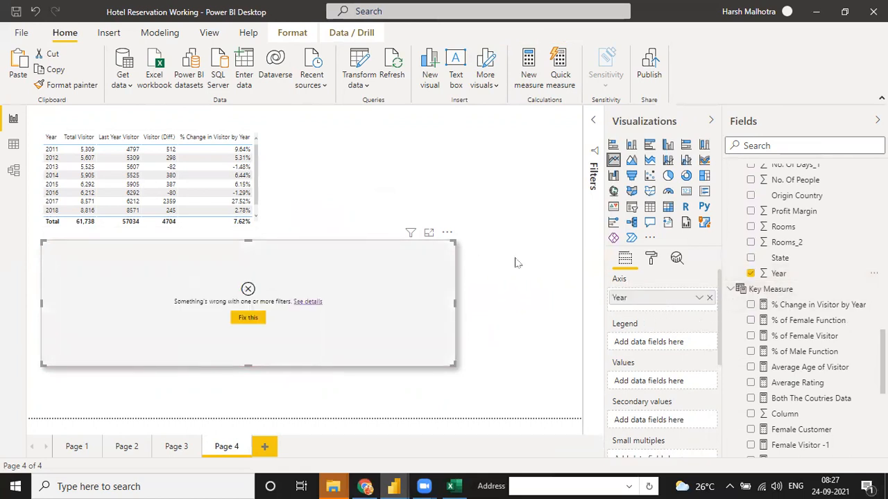
pyautogui.moveTo(803, 307); pyautogui.dragTo(667, 381)
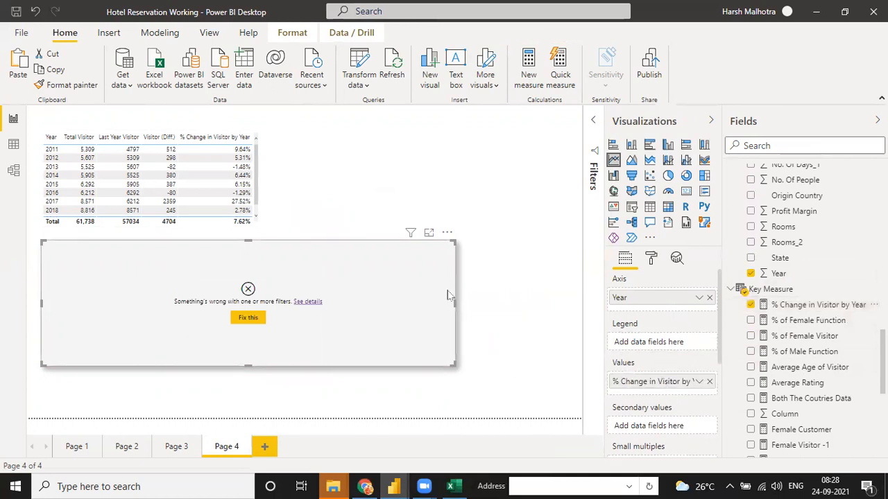
pyautogui.click(447, 236)
pyautogui.click(430, 274)
# - Insert a new line chart under the table plotting % Change in Visitor by Year by Year
pyautogui.click(614, 161)
pyautogui.moveTo(218, 282)
pyautogui.mouseDown()
pyautogui.moveTo(240, 296)
pyautogui.moveTo(217, 288)
pyautogui.mouseUp()
pyautogui.moveTo(257, 336); pyautogui.dragTo(475, 349)
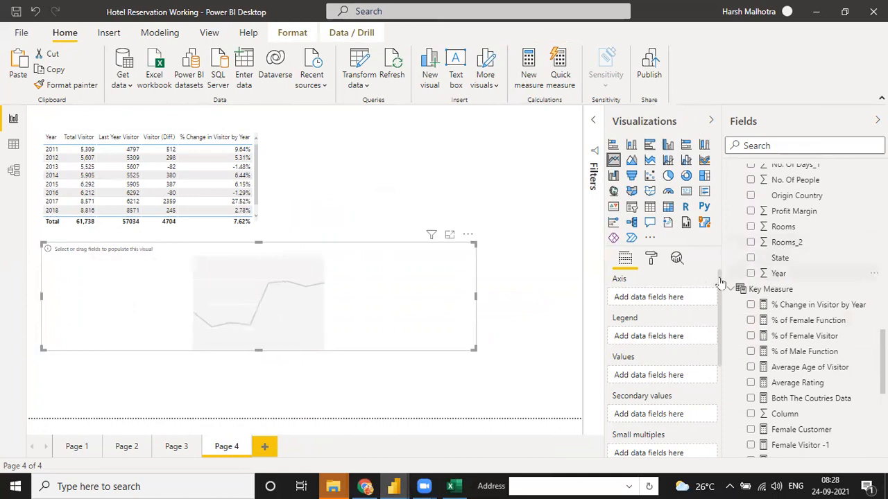
pyautogui.moveTo(738, 281); pyautogui.dragTo(667, 302)
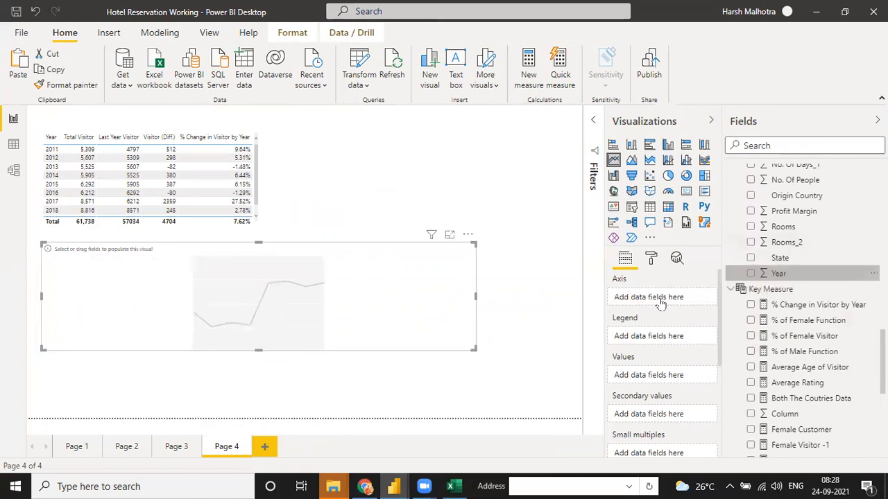
pyautogui.moveTo(804, 313); pyautogui.dragTo(663, 384)
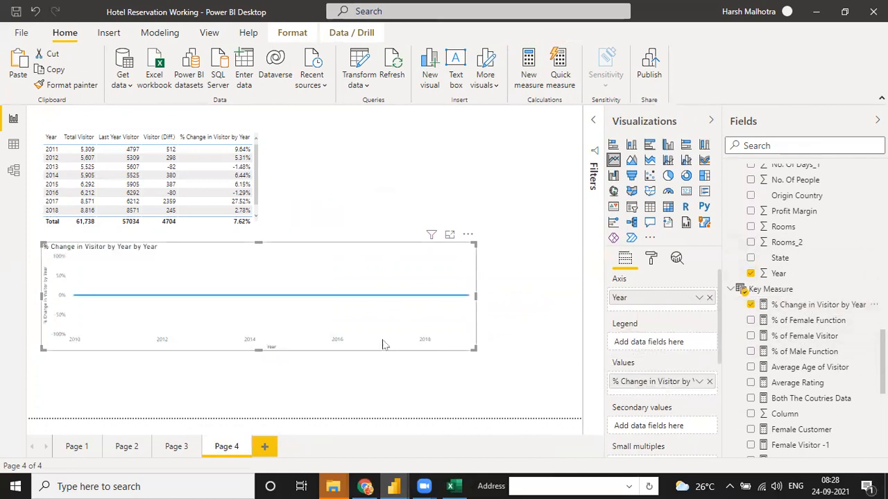
pyautogui.moveTo(327, 304)
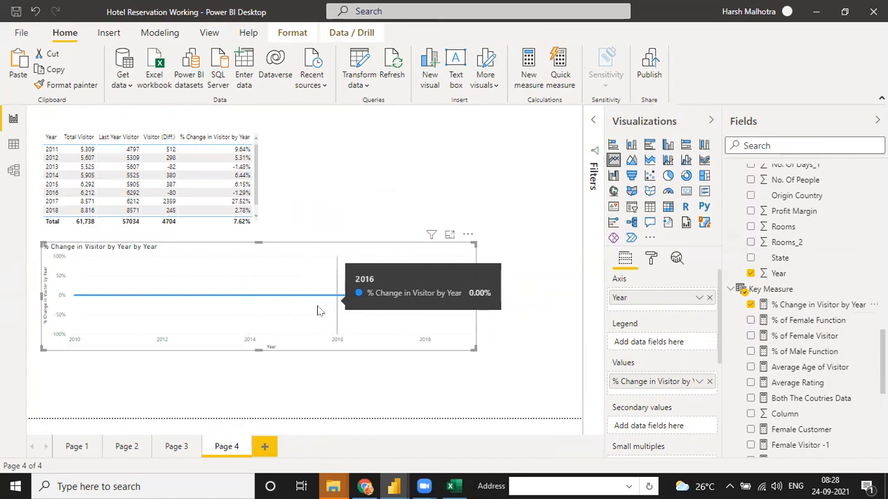
pyautogui.hotkey('alt', 'Tab')
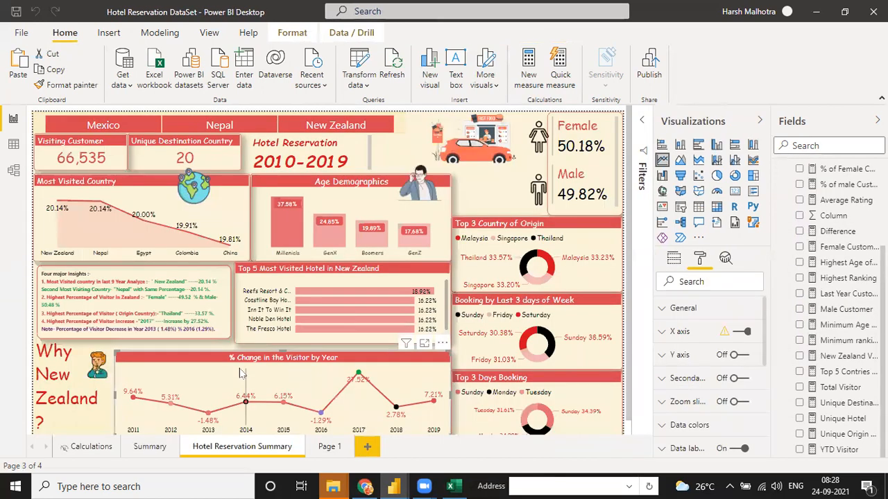
pyautogui.click(674, 258)
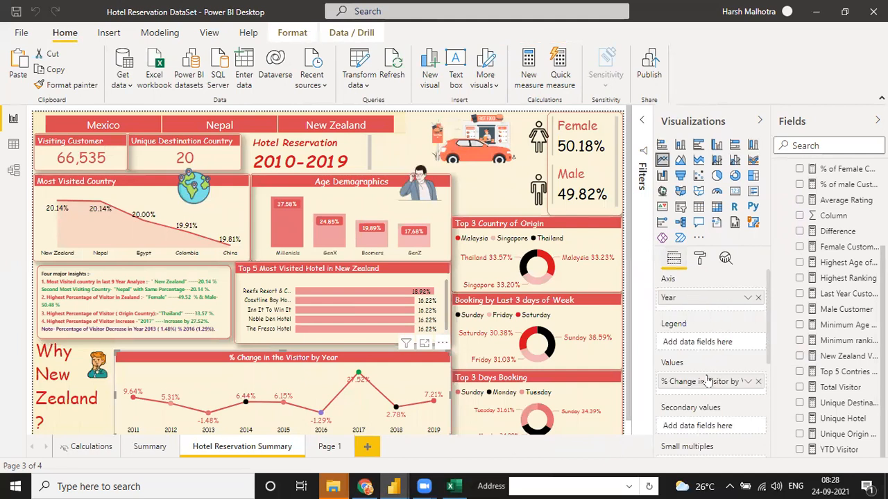
pyautogui.hotkey('alt', 'Tab')
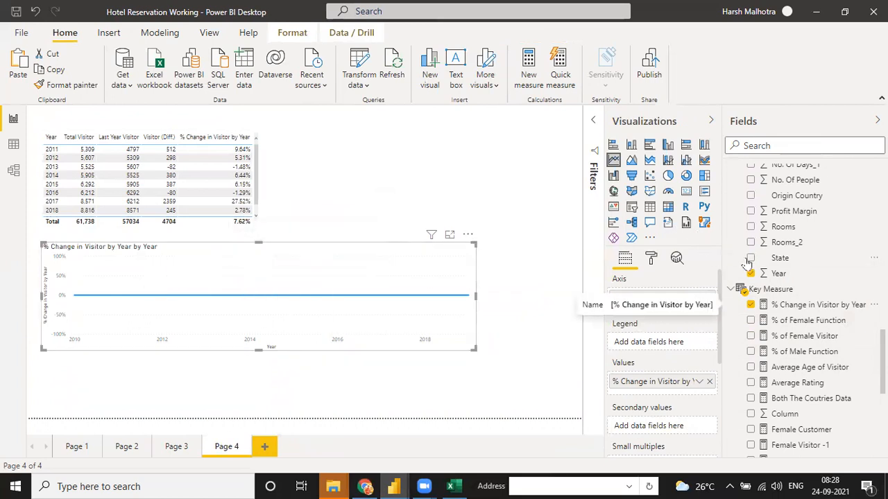
# - Remove the flat line chart from Page 4
pyautogui.scroll(-15, 753, 260)
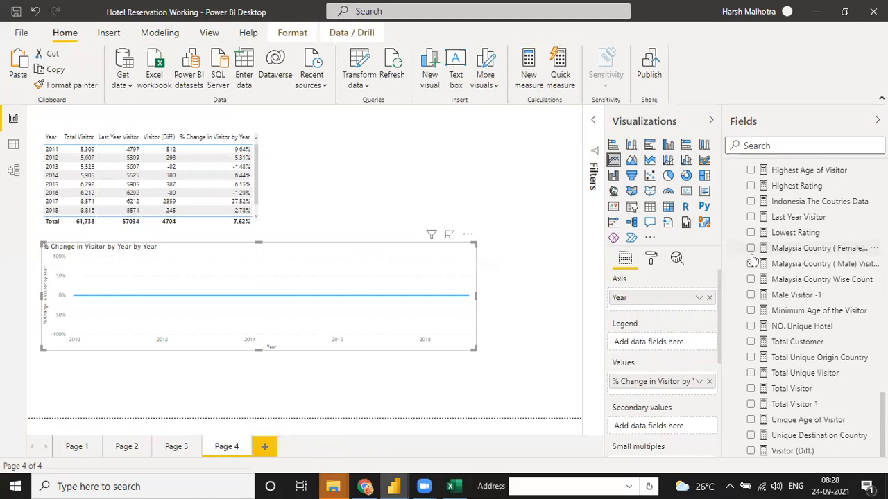
pyautogui.click(14, 144)
pyautogui.click(13, 170)
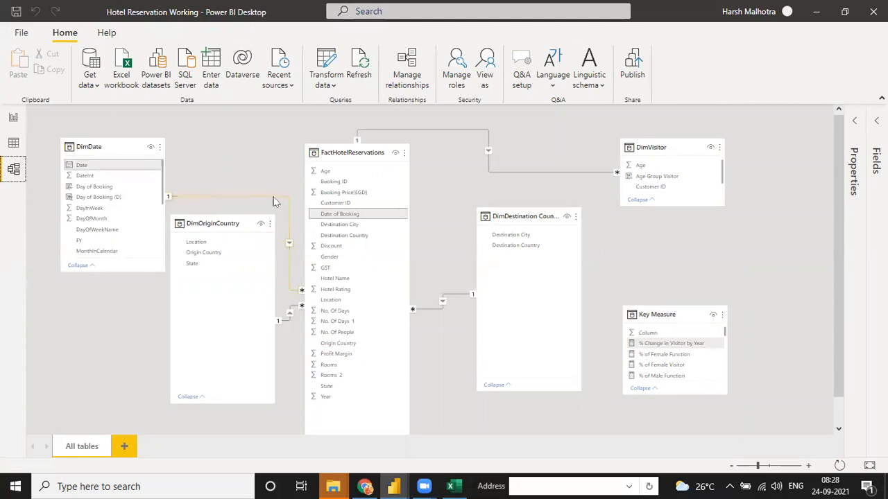
pyautogui.click(13, 143)
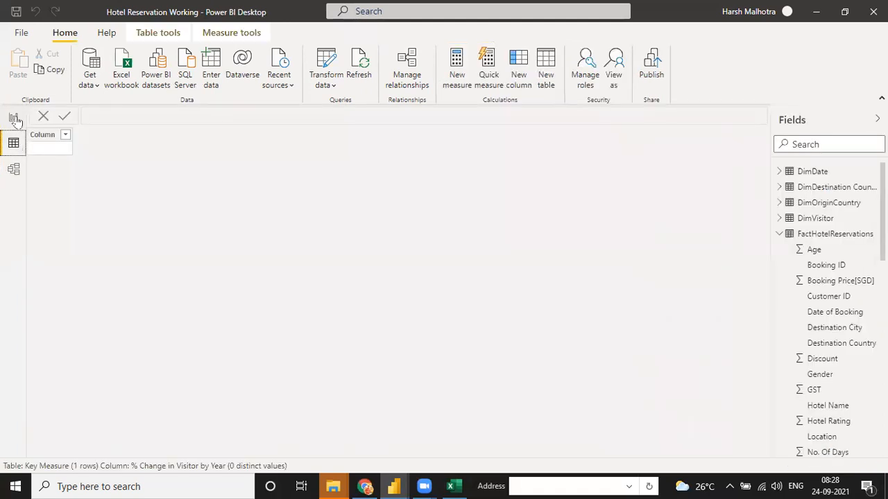
pyautogui.click(14, 119)
pyautogui.click(467, 234)
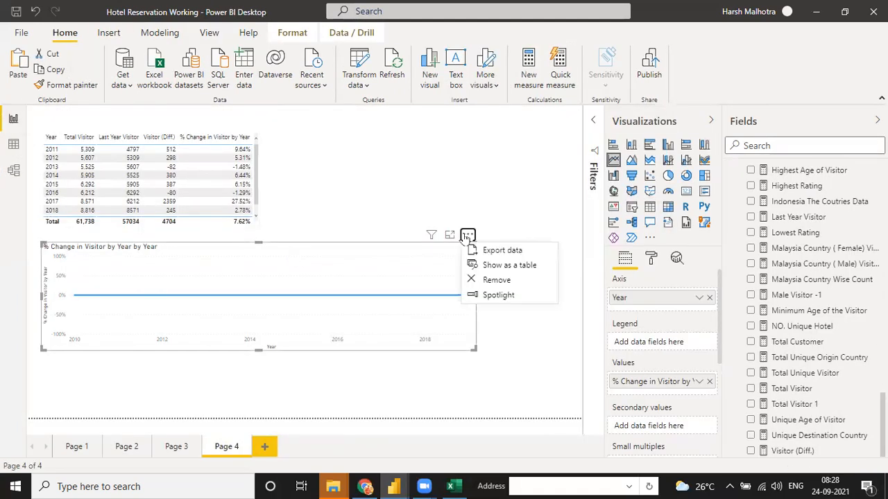
pyautogui.click(497, 280)
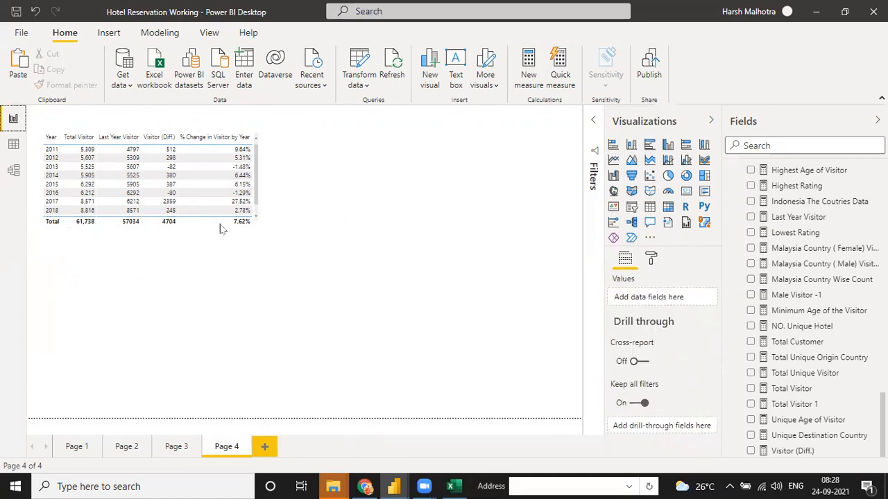
# - Resize the yearly visitor table so it fits its rows through 2019
pyautogui.click(252, 230)
pyautogui.moveTo(284, 283); pyautogui.dragTo(302, 295)
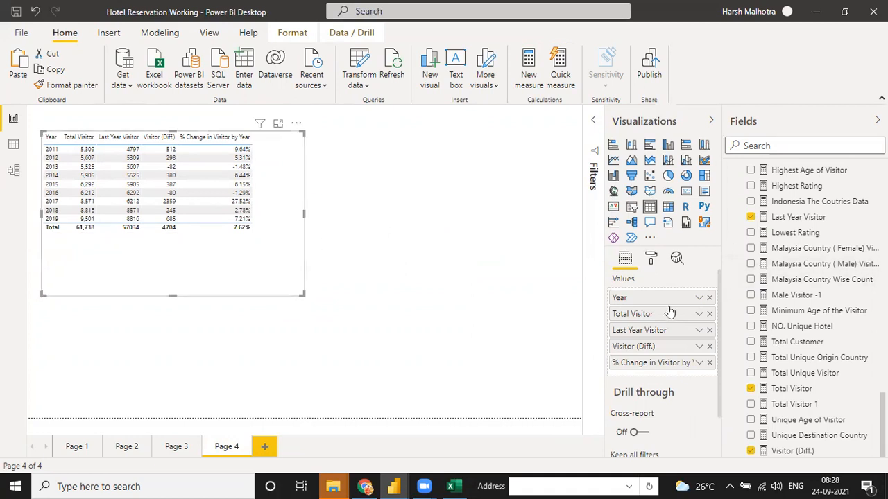
pyautogui.scroll(5, 763, 245)
pyautogui.scroll(1, 781, 241)
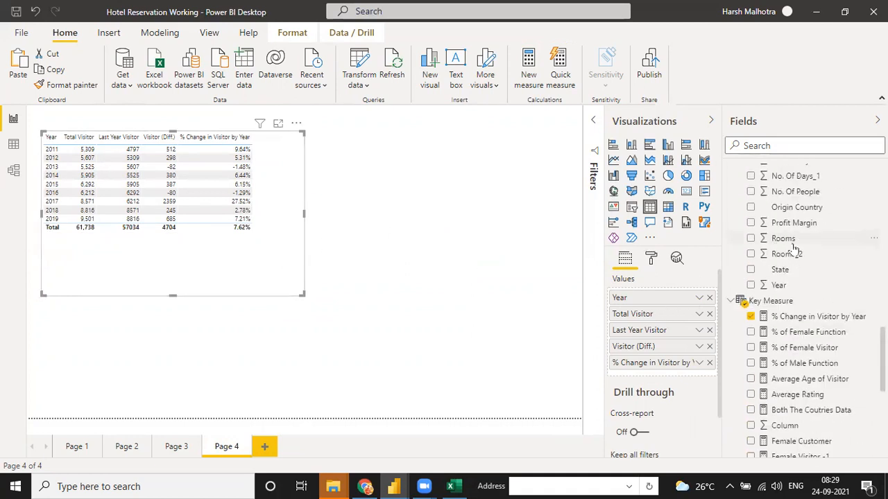
pyautogui.scroll(-5, 798, 255)
pyautogui.scroll(5, 797, 254)
pyautogui.scroll(5, 798, 254)
pyautogui.scroll(2, 798, 255)
pyautogui.scroll(8, 798, 255)
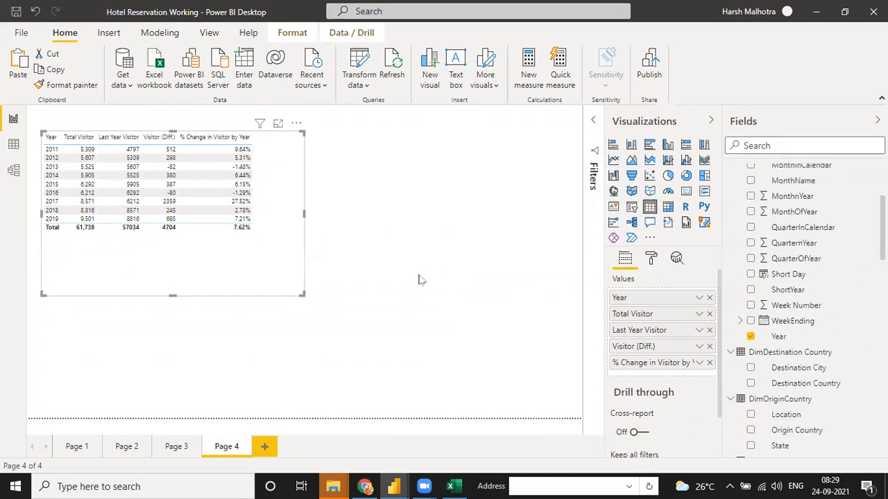
pyautogui.click(308, 280)
pyautogui.click(297, 279)
pyautogui.moveTo(303, 294); pyautogui.dragTo(279, 238)
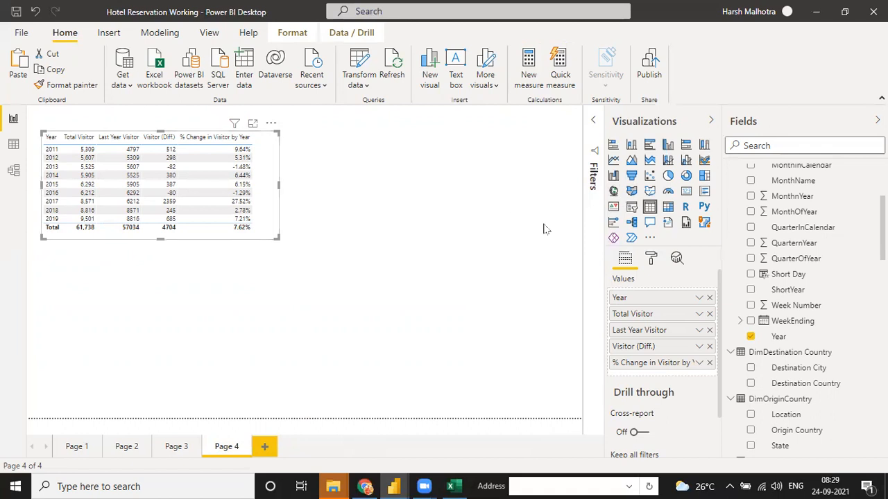
pyautogui.click(544, 196)
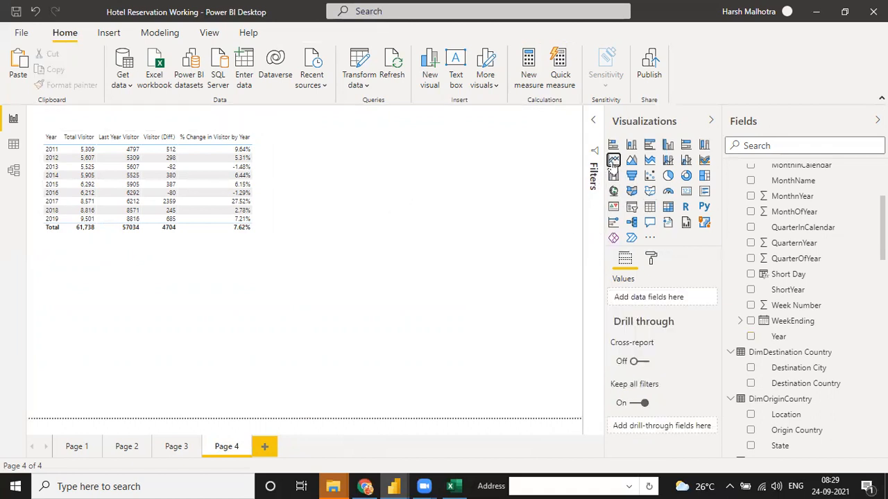
# - Insert a widened line chart with Year on the axis and % Change in Visitor by Year as values
pyautogui.click(613, 159)
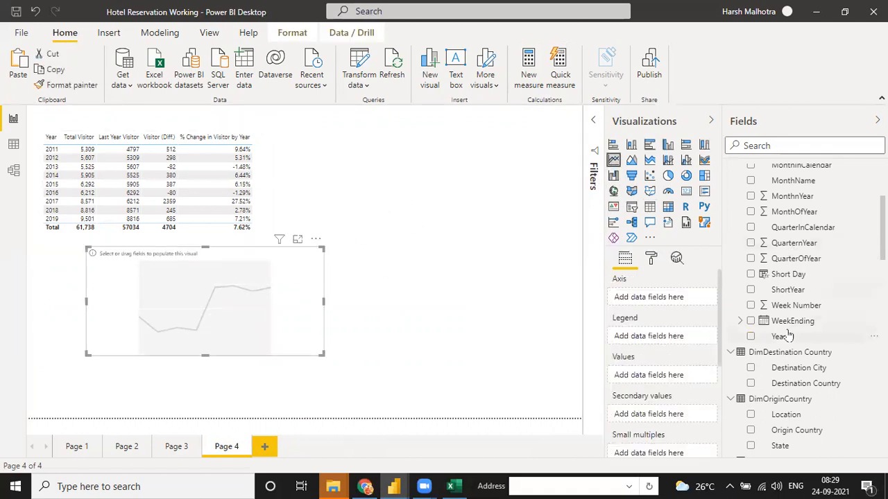
pyautogui.click(750, 336)
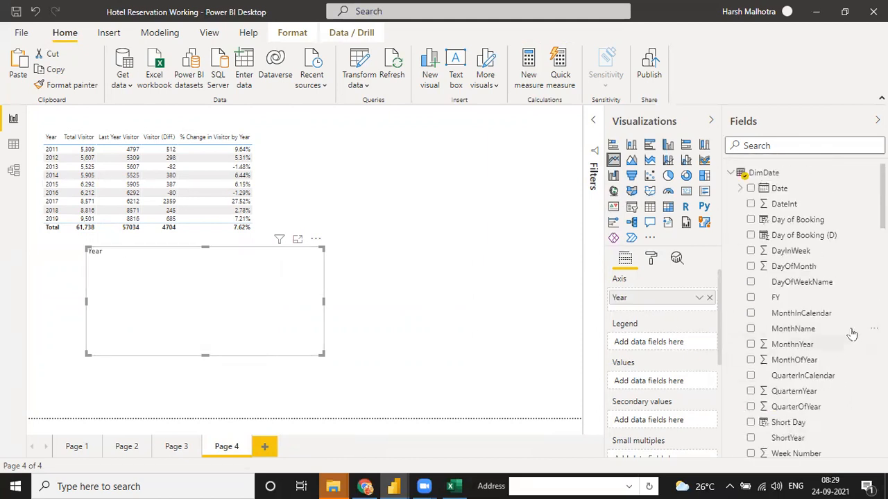
pyautogui.scroll(-15, 744, 176)
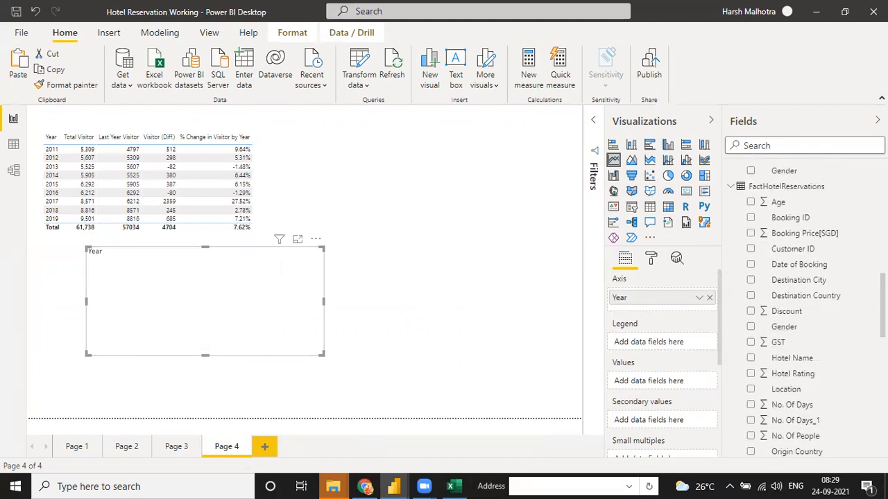
pyautogui.moveTo(819, 261); pyautogui.dragTo(261, 297)
pyautogui.moveTo(312, 353); pyautogui.dragTo(438, 356)
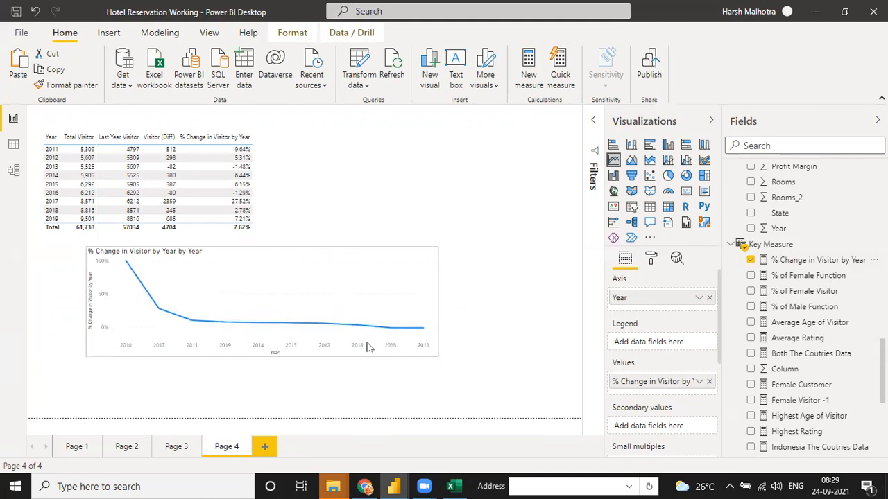
pyautogui.moveTo(226, 281)
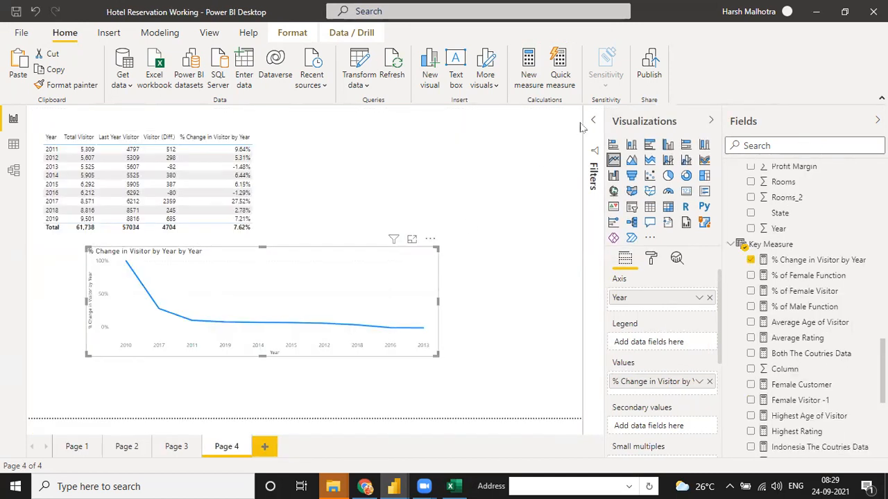
# - Untick 2010 and 2020 in the line chart's Year filter
pyautogui.click(593, 123)
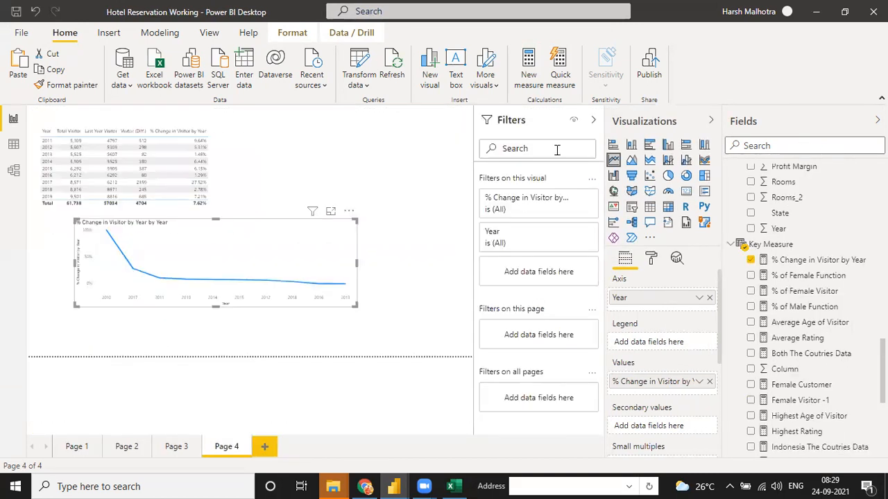
pyautogui.click(578, 232)
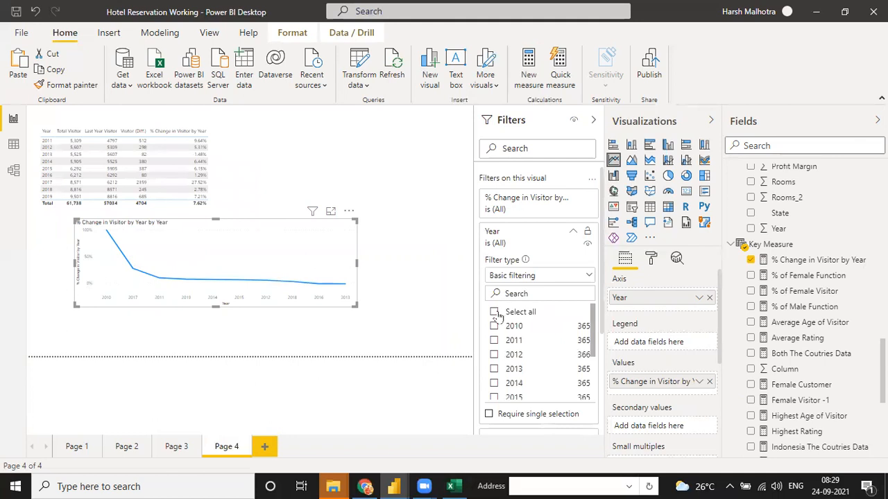
pyautogui.click(493, 326)
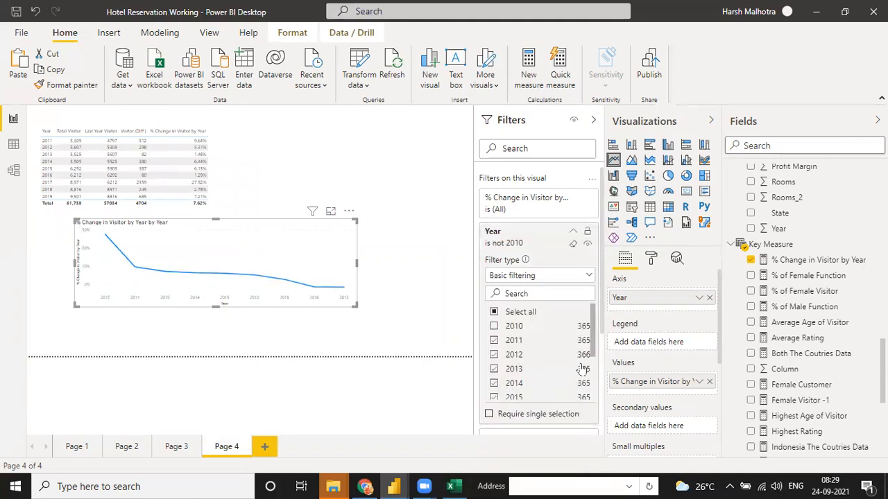
pyautogui.moveTo(594, 356); pyautogui.dragTo(594, 401)
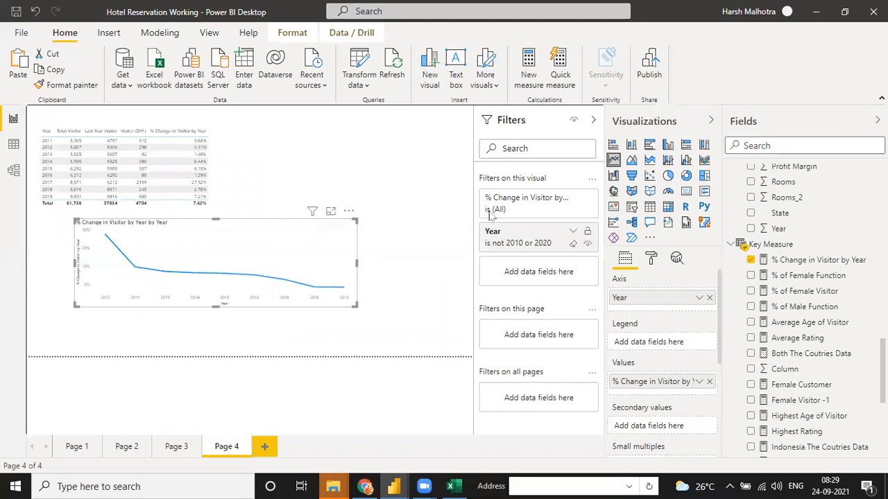
pyautogui.click(591, 121)
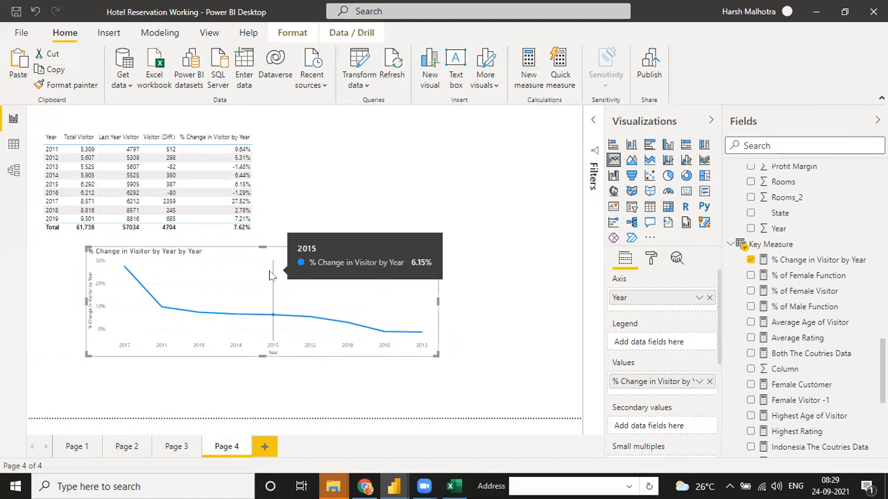
# - Turn on data labels for the line chart's points in the Format settings
pyautogui.click(652, 258)
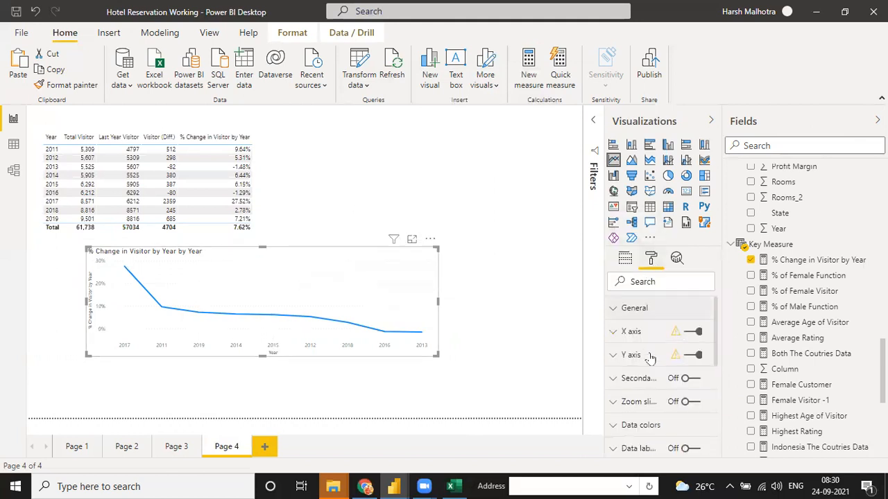
pyautogui.scroll(-3, 711, 369)
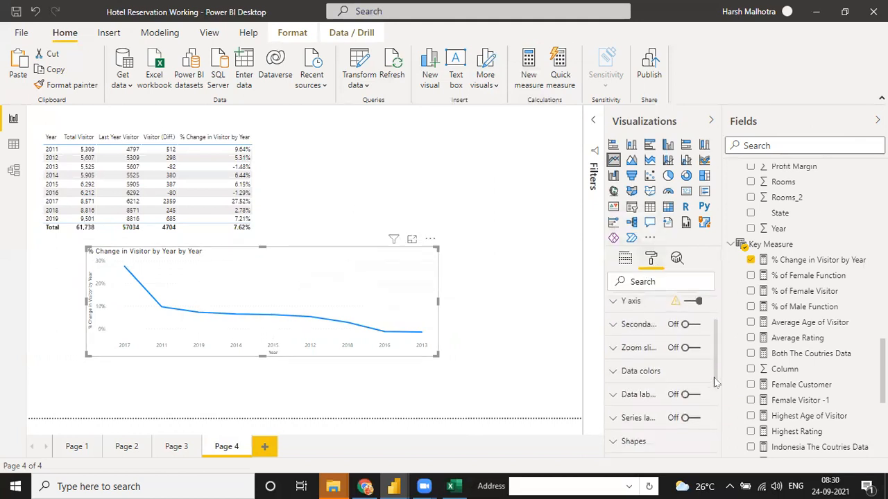
pyautogui.click(689, 359)
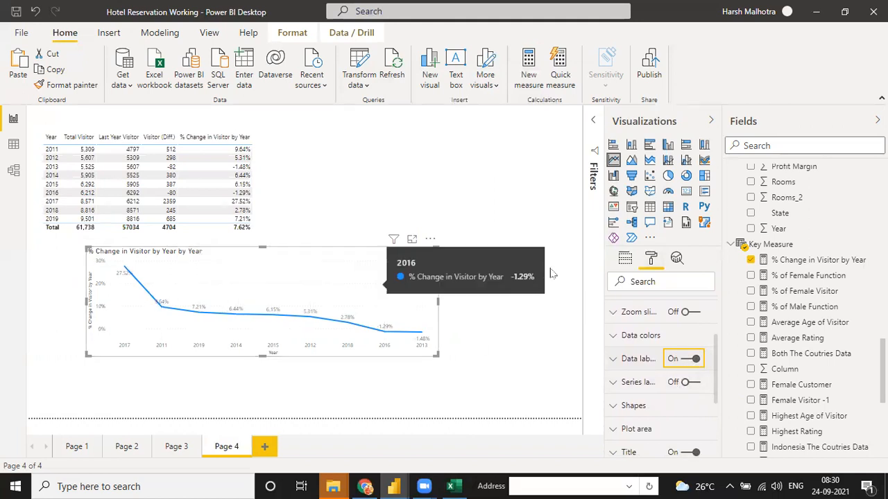
pyautogui.click(624, 258)
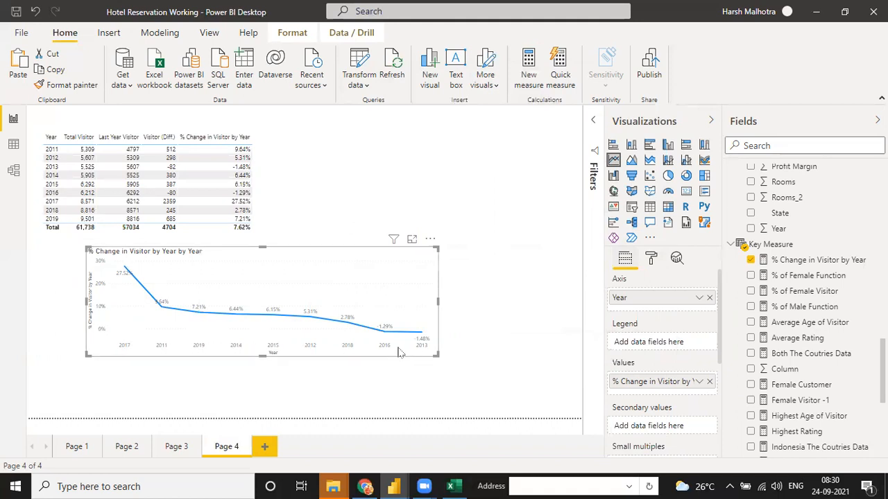
# - Sort the line chart ascending by Year so it runs from 2011 to 2019
pyautogui.click(430, 239)
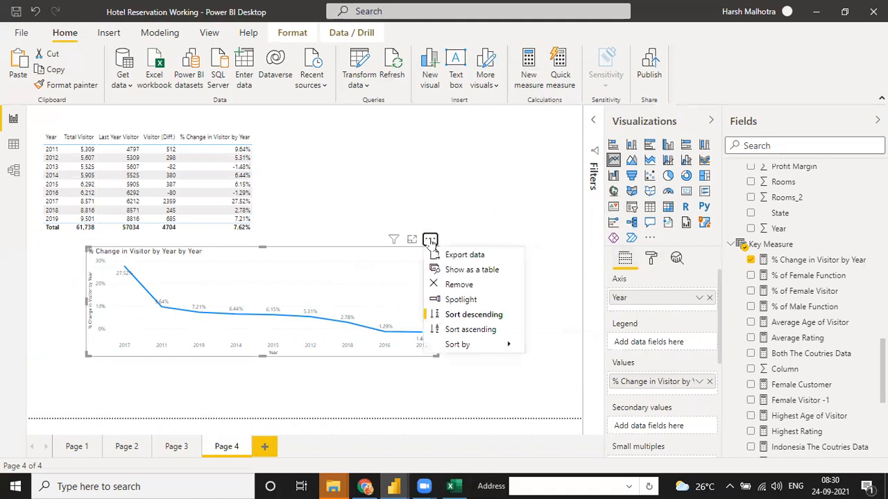
pyautogui.click(474, 330)
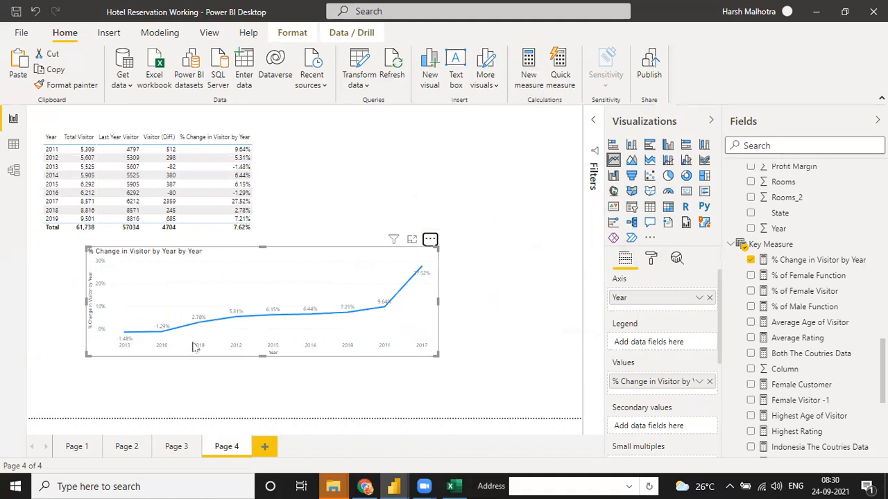
pyautogui.click(430, 239)
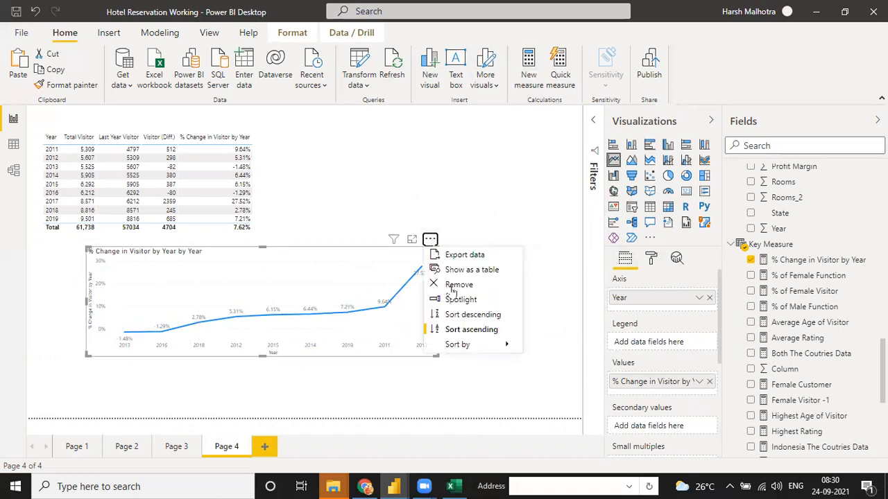
pyautogui.click(549, 347)
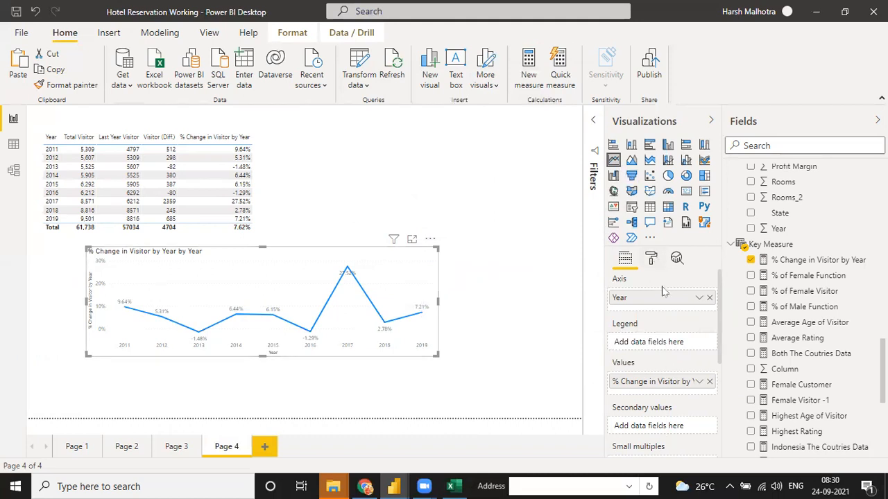
pyautogui.click(650, 258)
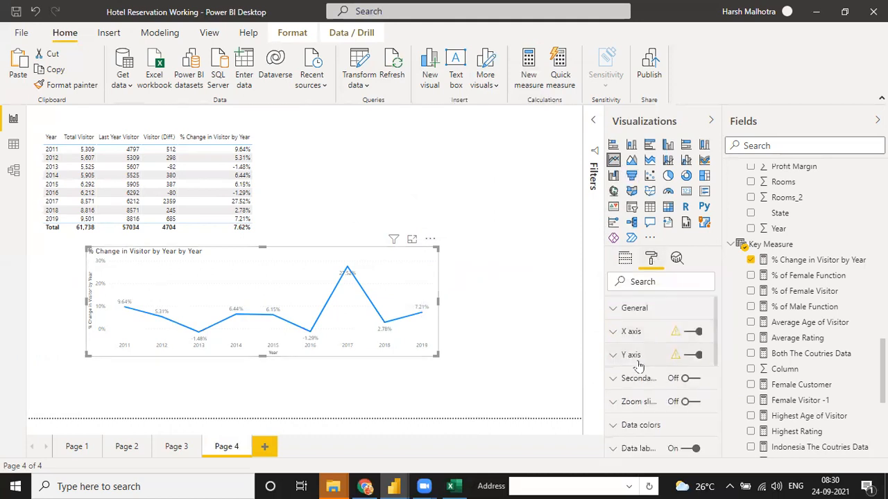
# - Change the line's data colour from blue to light green
pyautogui.click(618, 430)
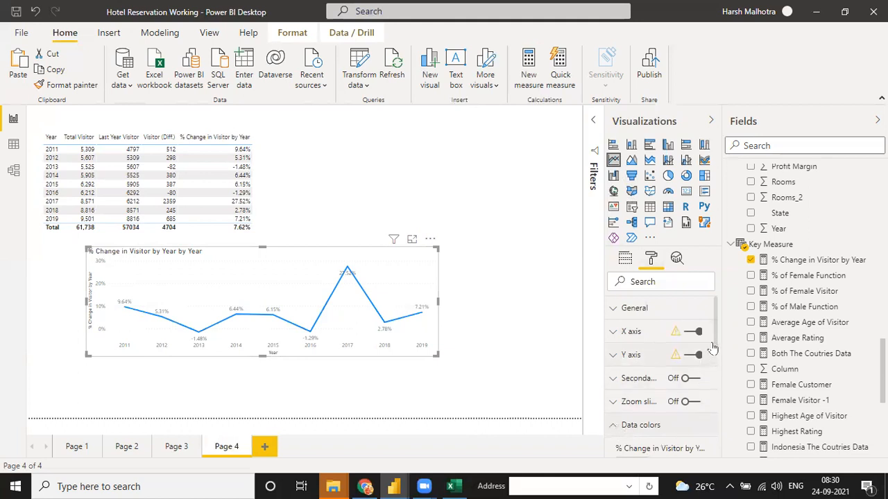
pyautogui.scroll(-4, 708, 341)
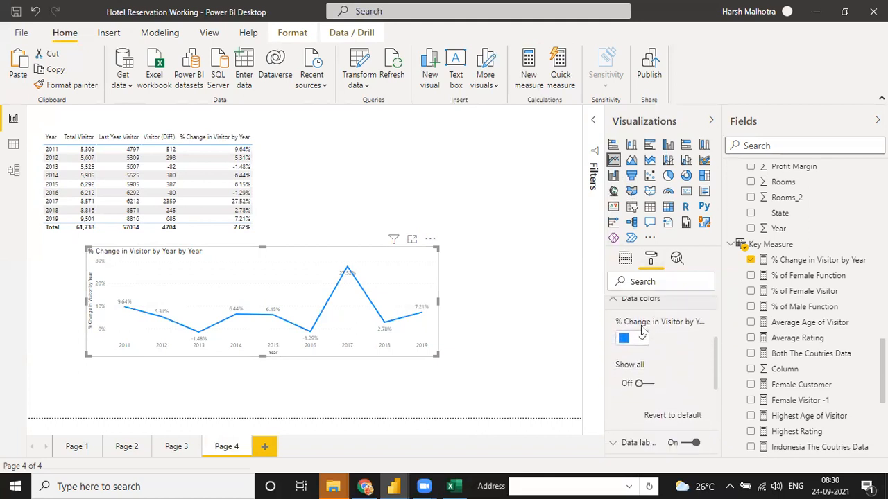
pyautogui.click(638, 339)
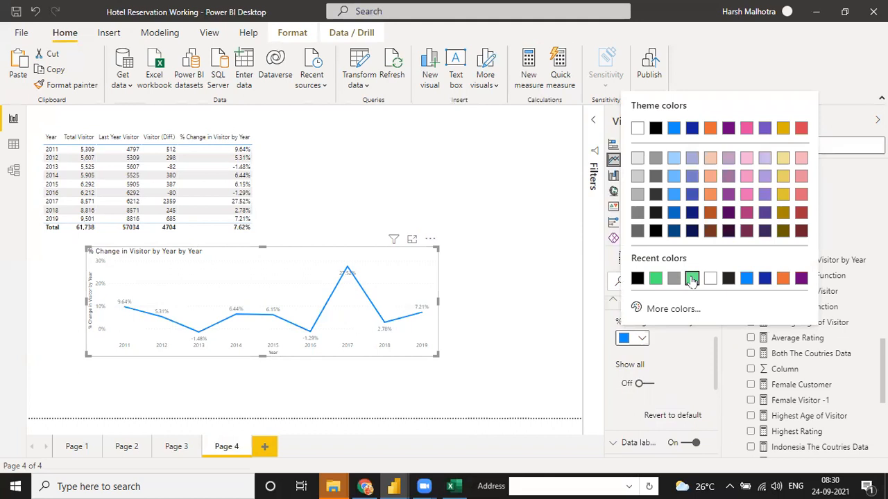
pyautogui.click(692, 278)
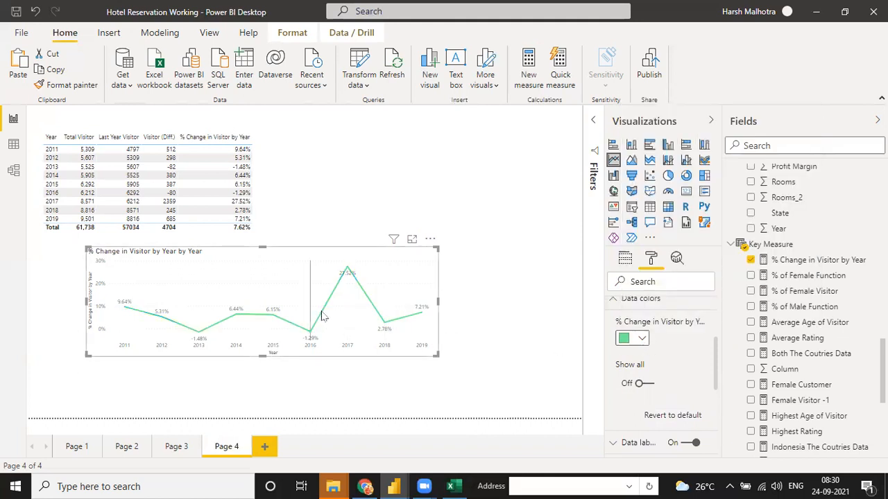
pyautogui.click(642, 384)
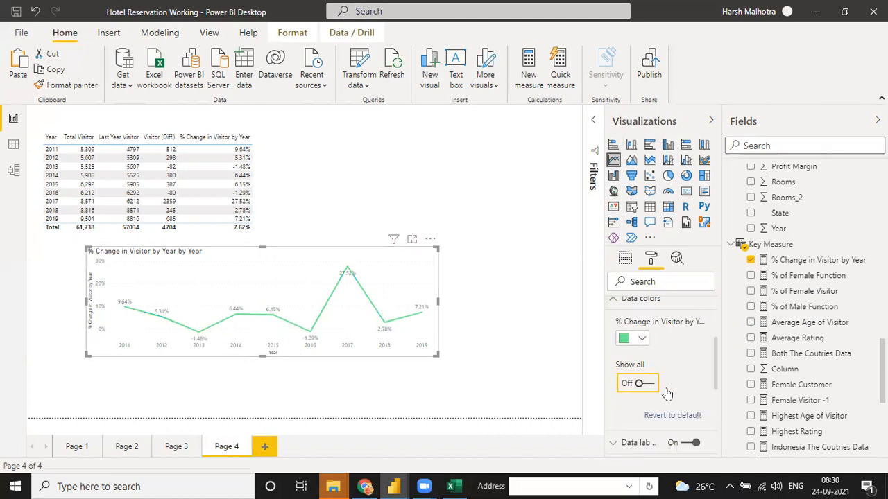
# - Show a colour for each year and colour the 2013 and 2016 points red
pyautogui.click(642, 384)
pyautogui.scroll(-3, 718, 385)
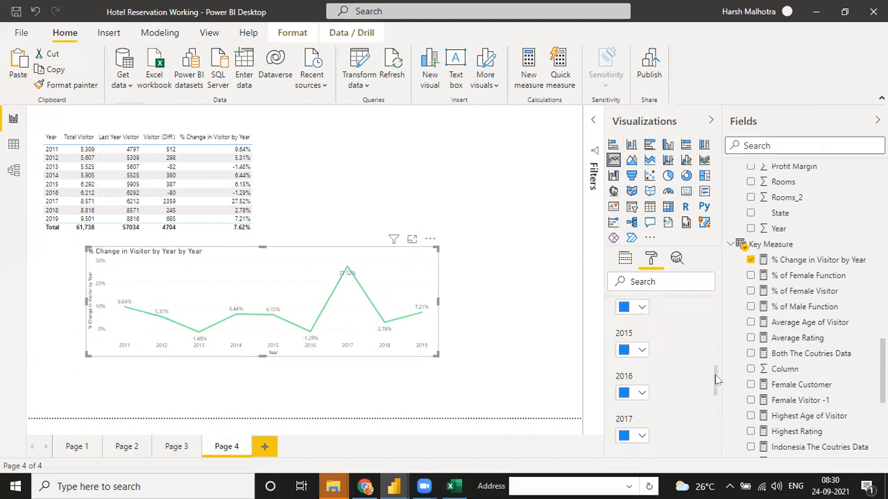
pyautogui.scroll(3, 665, 368)
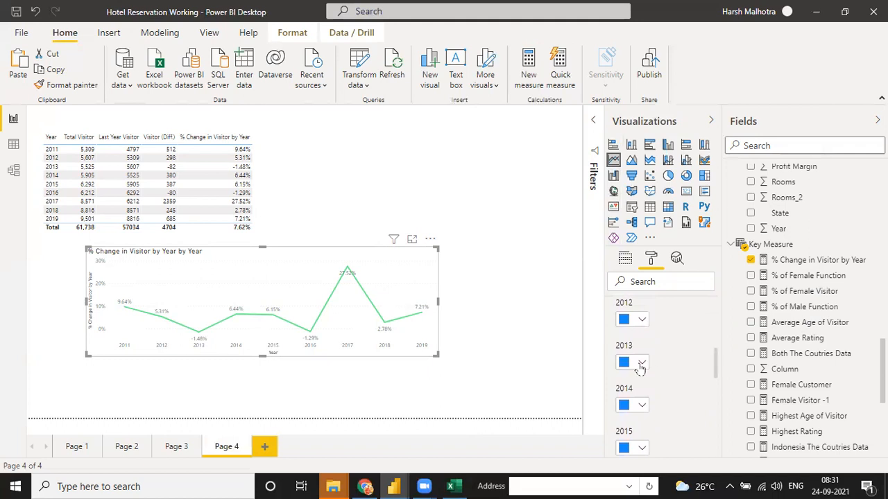
pyautogui.click(642, 363)
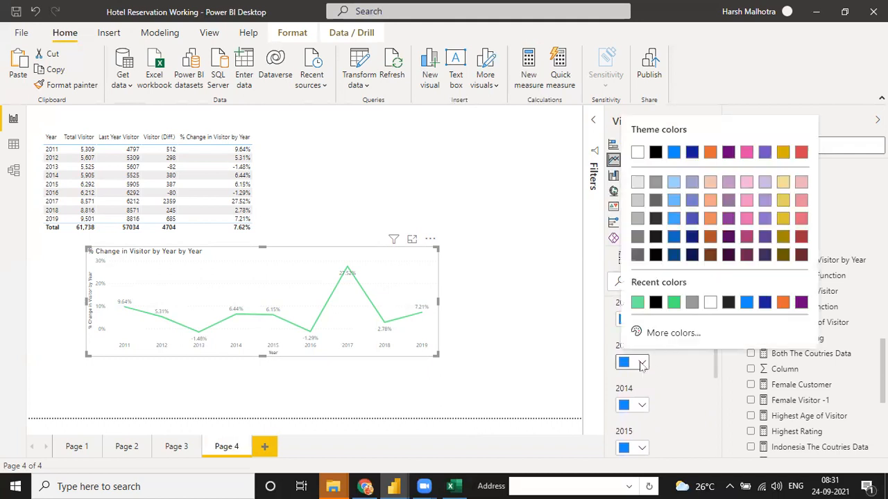
pyautogui.click(801, 153)
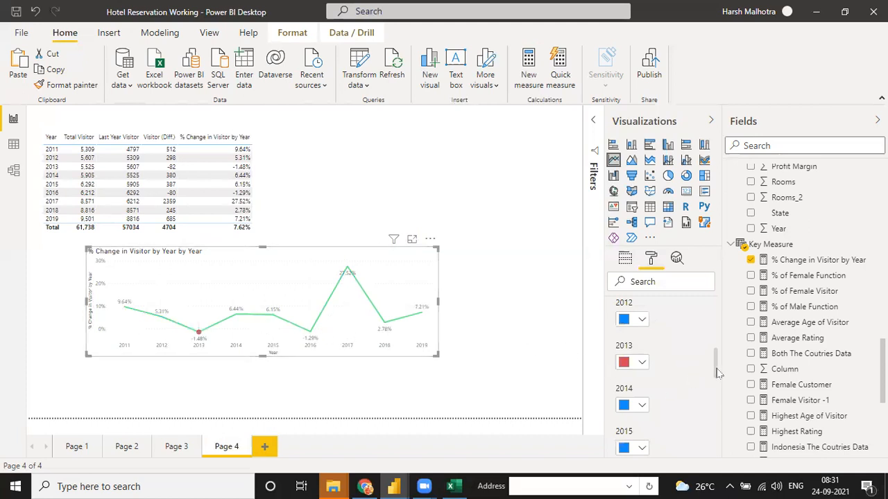
pyautogui.scroll(-3, 693, 374)
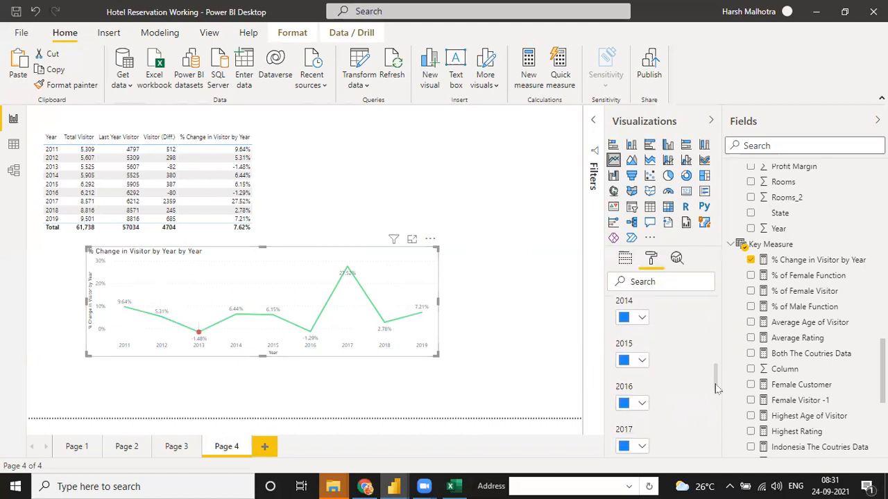
pyautogui.click(631, 390)
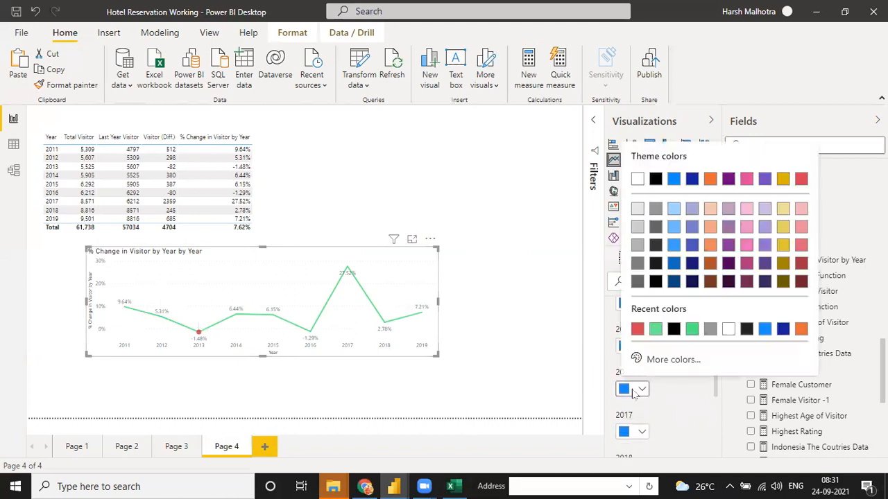
pyautogui.click(636, 330)
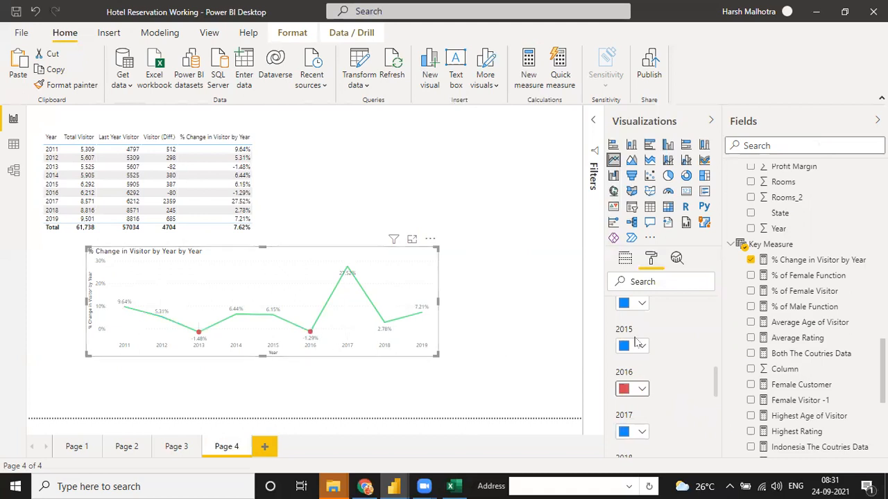
pyautogui.moveTo(717, 380); pyautogui.dragTo(722, 340)
# - Colour the 2011, 2015 and 2014 points light green, leaving 2016 red
pyautogui.click(638, 383)
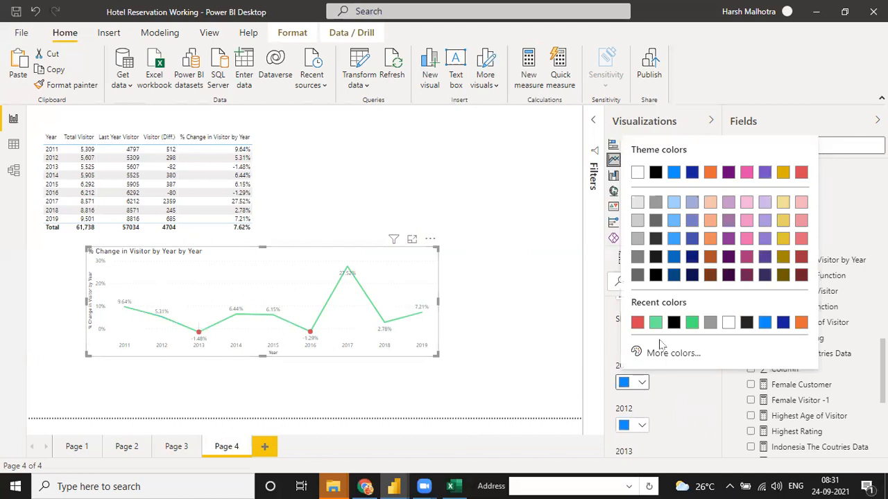
pyautogui.click(629, 424)
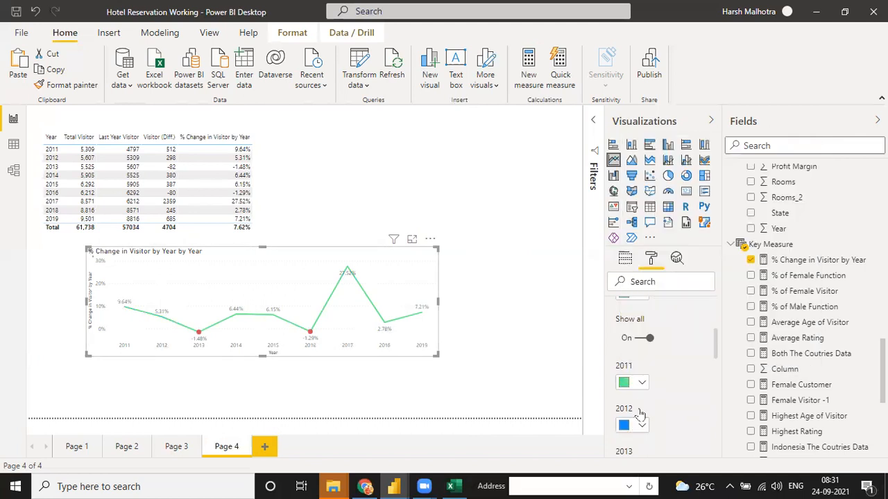
pyautogui.click(637, 422)
pyautogui.click(728, 388)
pyautogui.moveTo(719, 356); pyautogui.dragTo(718, 394)
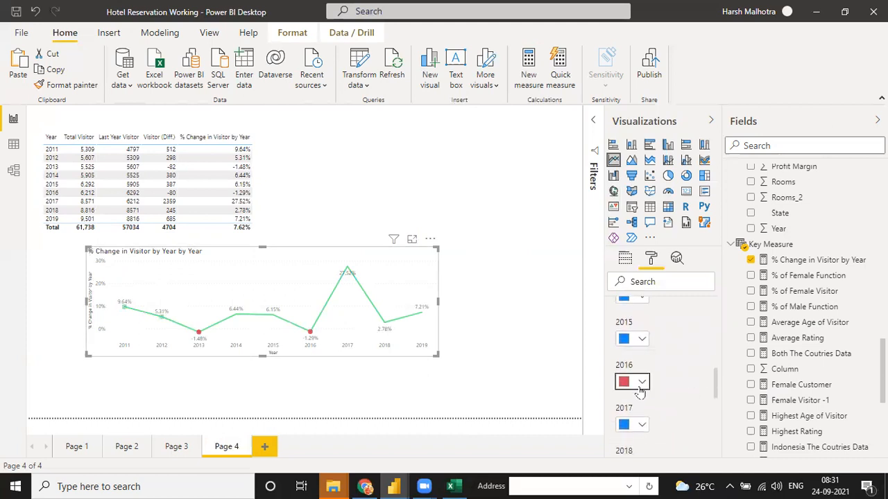
pyautogui.click(641, 386)
pyautogui.press('Escape')
pyautogui.click(623, 342)
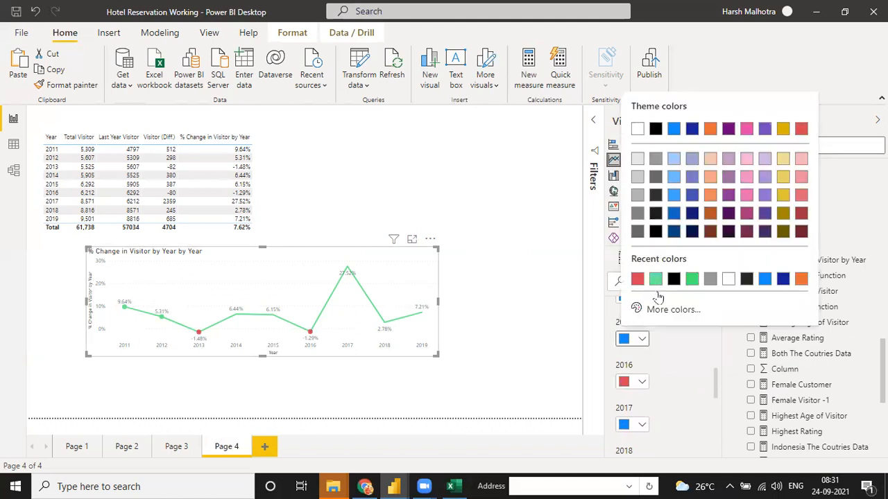
pyautogui.click(655, 278)
pyautogui.moveTo(718, 379); pyautogui.dragTo(719, 359)
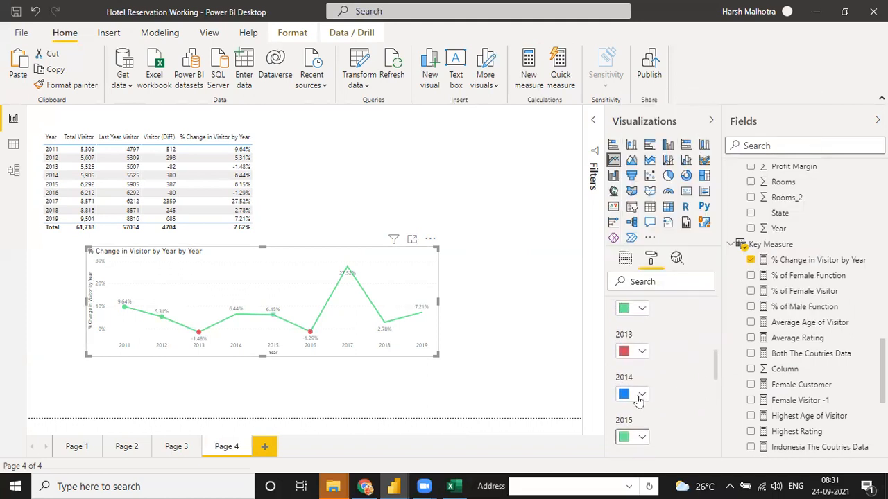
pyautogui.click(632, 393)
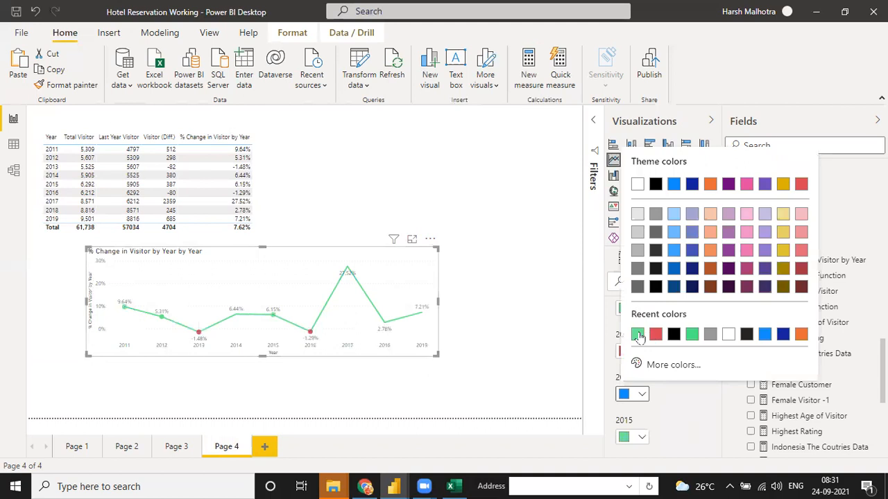
pyautogui.click(638, 335)
# - Colour the 2017, 2018 and 2019 points light green
pyautogui.scroll(-2, 718, 381)
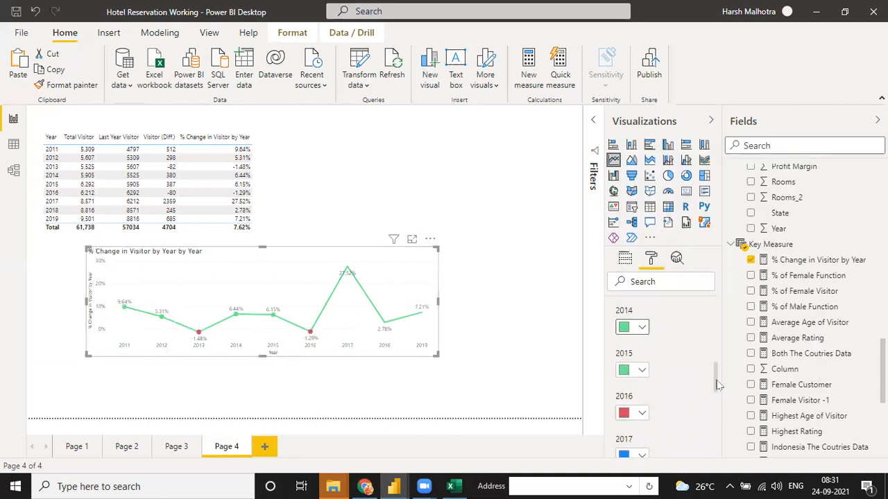
pyautogui.scroll(-3, 718, 385)
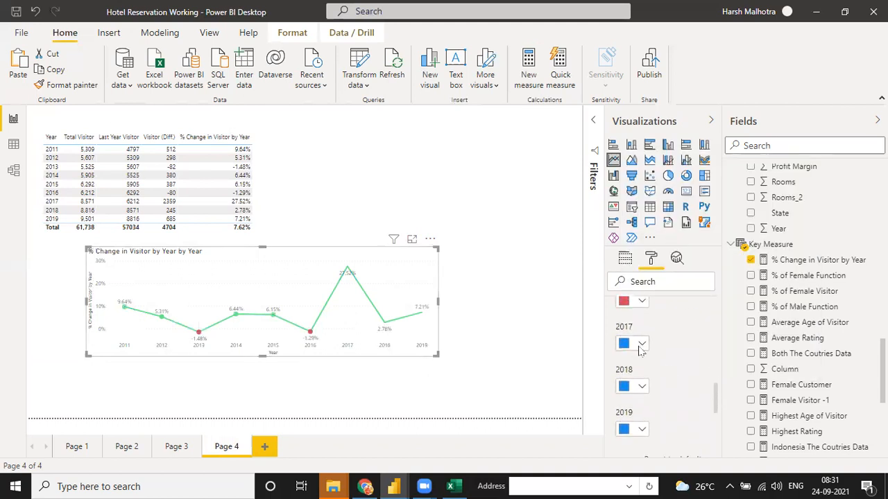
pyautogui.click(638, 344)
pyautogui.click(638, 283)
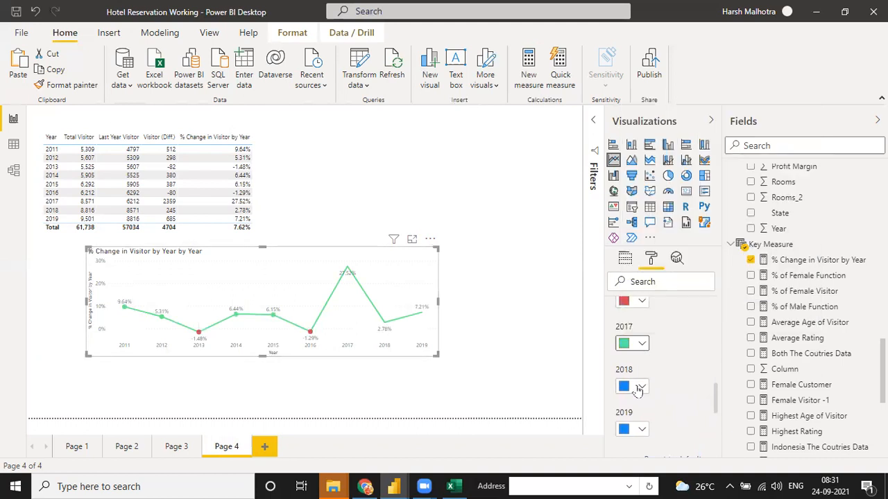
pyautogui.click(639, 386)
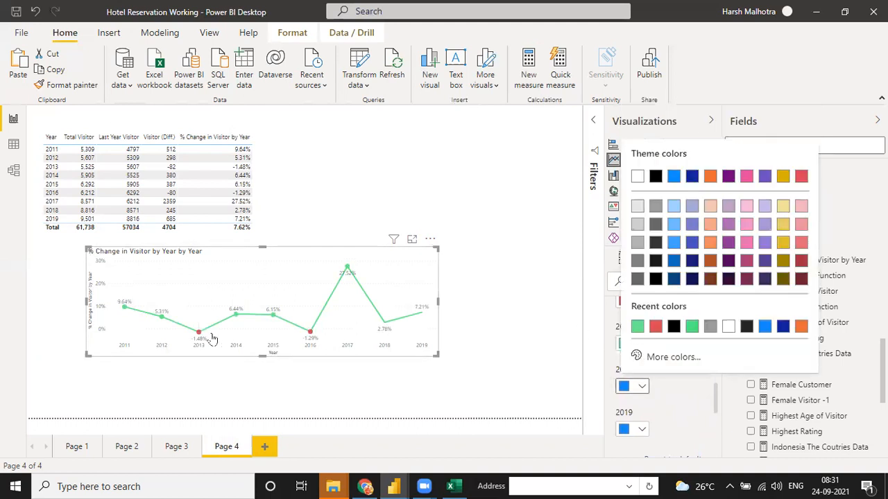
pyautogui.click(636, 325)
pyautogui.scroll(-3, 714, 409)
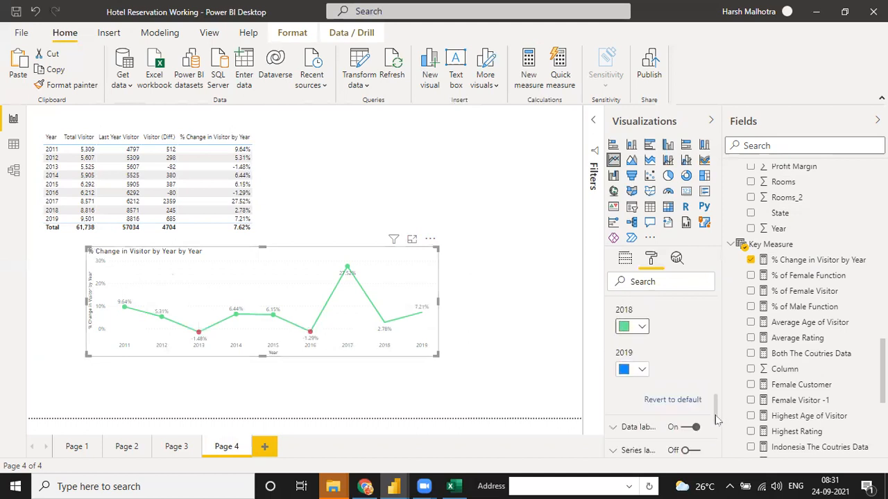
pyautogui.click(640, 337)
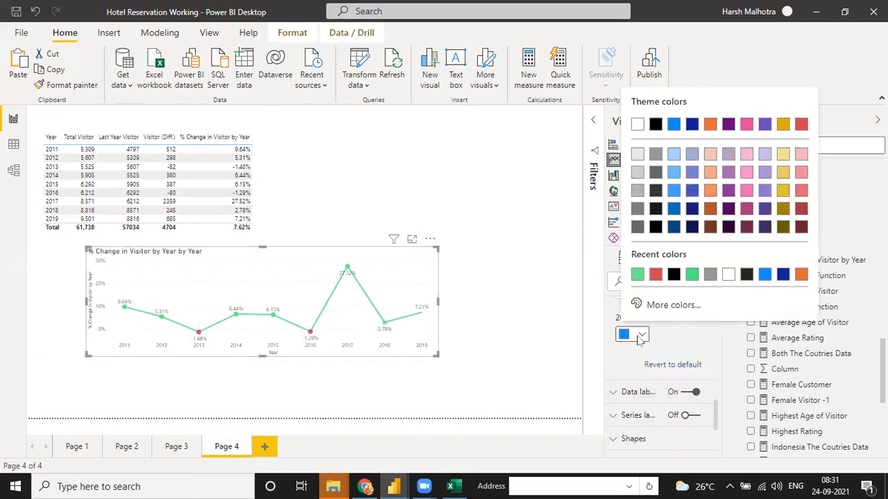
pyautogui.click(638, 275)
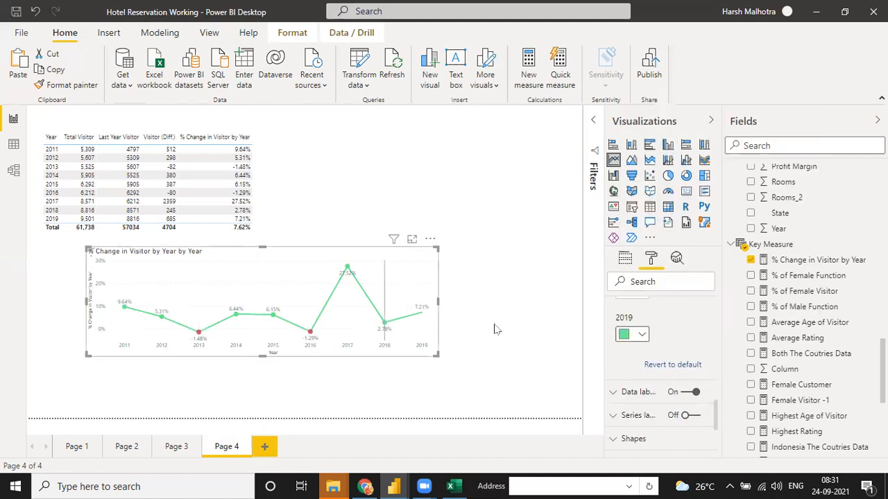
# - Set the data label colour to black, leaving the label position unchanged
pyautogui.click(613, 393)
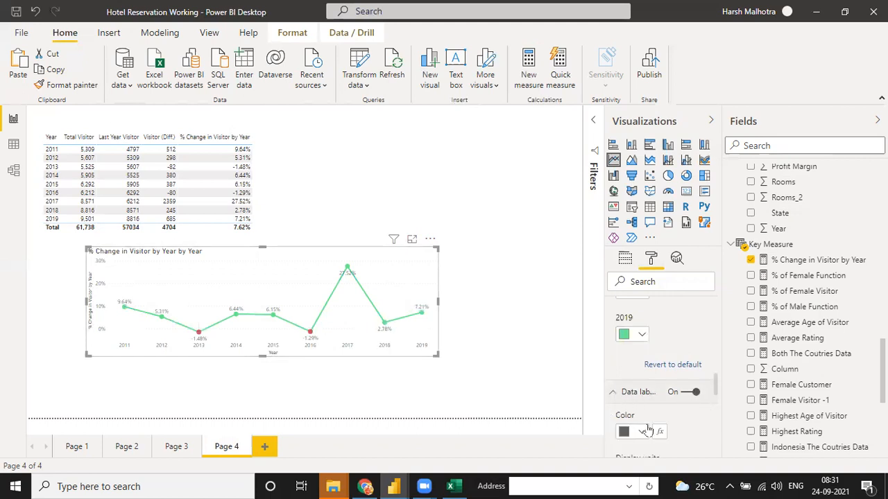
pyautogui.click(632, 432)
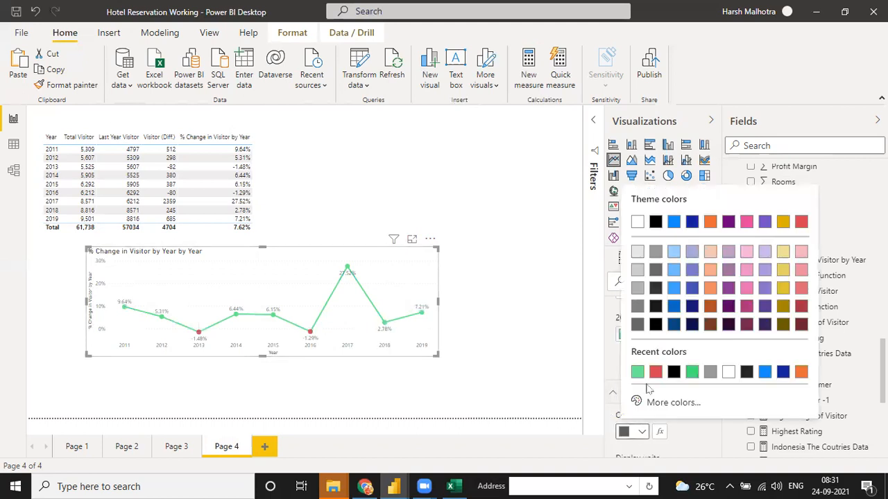
pyautogui.click(654, 222)
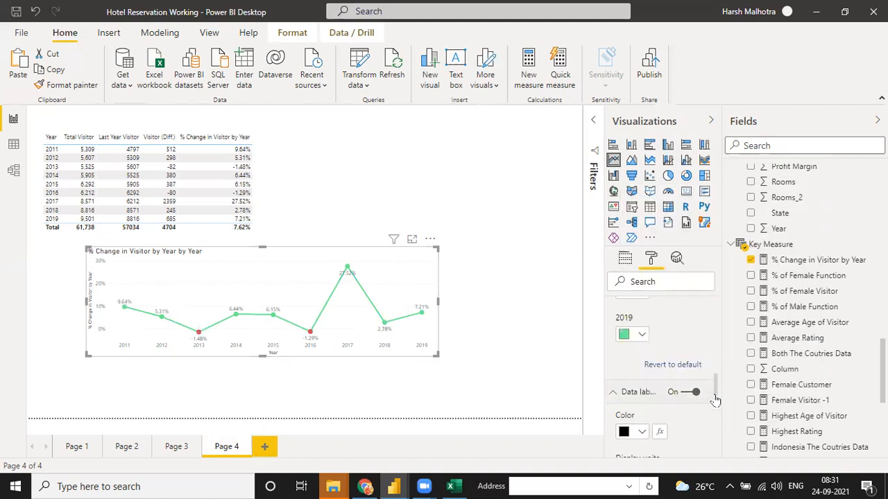
pyautogui.scroll(-2, 717, 397)
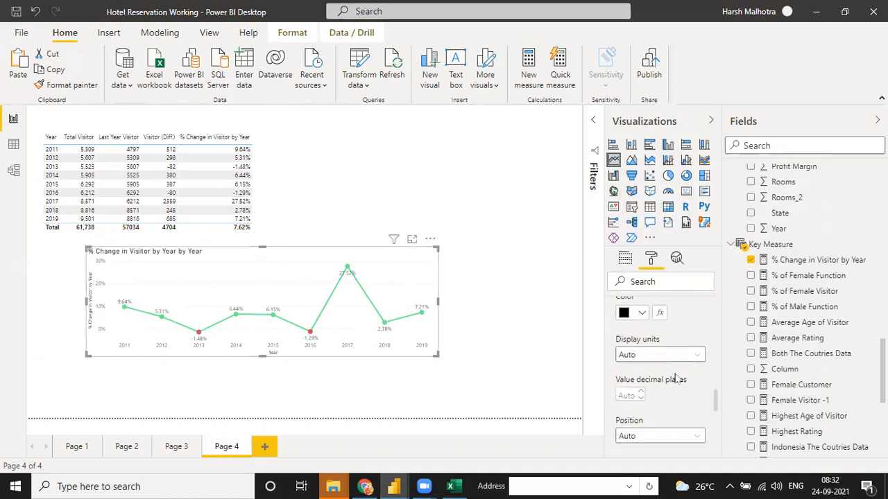
pyautogui.click(666, 434)
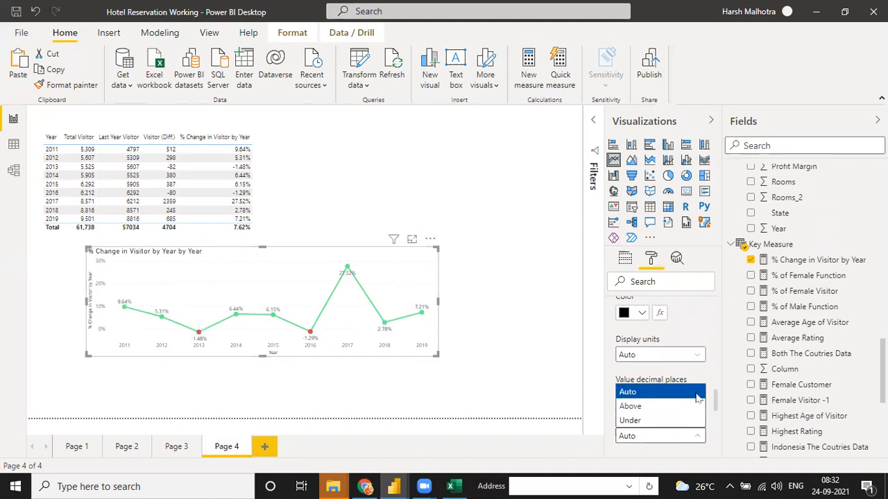
pyautogui.press('Escape')
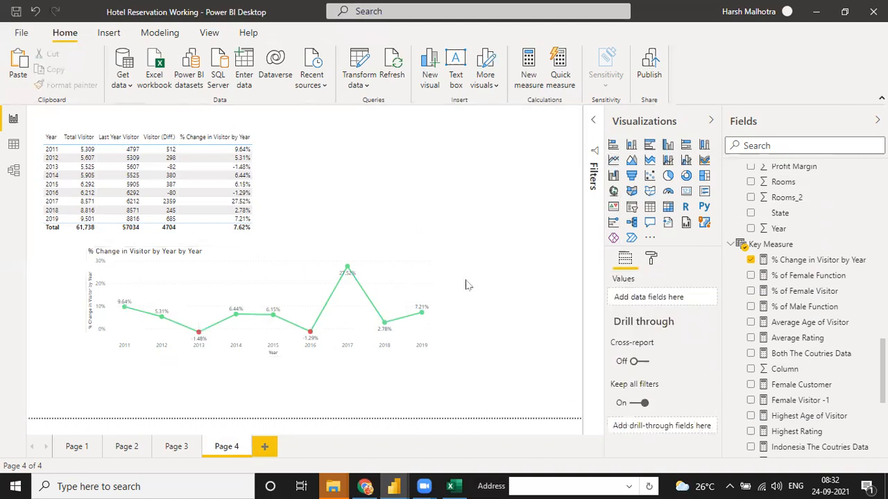
pyautogui.click(419, 284)
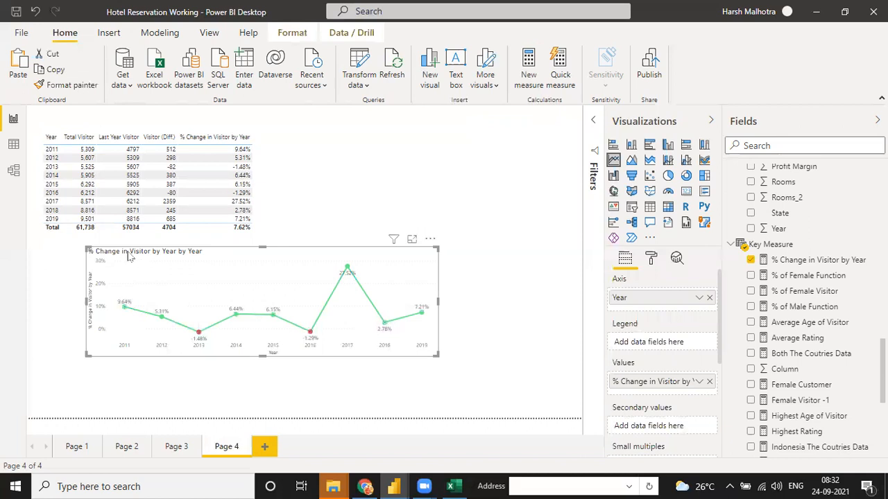
# - Tidy the title text to '% Change in Visitor by Year' and colour it green
pyautogui.click(650, 259)
pyautogui.scroll(-5, 619, 326)
pyautogui.click(615, 312)
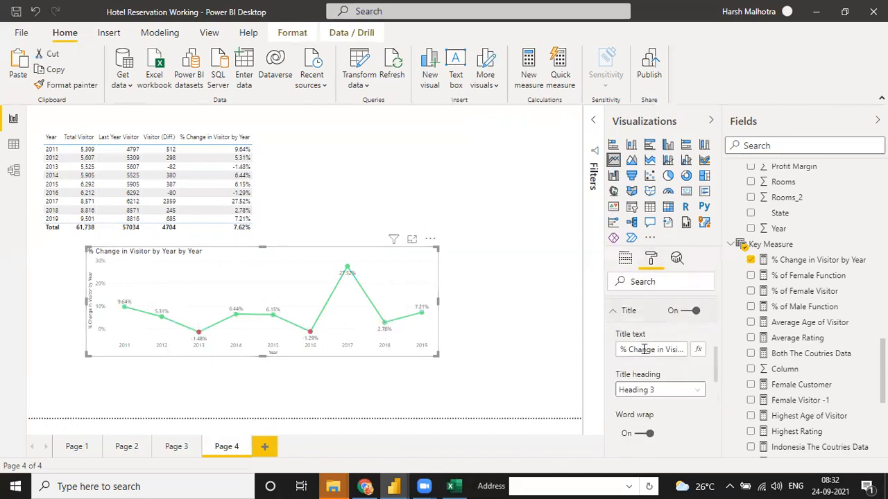
pyautogui.tripleClick(644, 349)
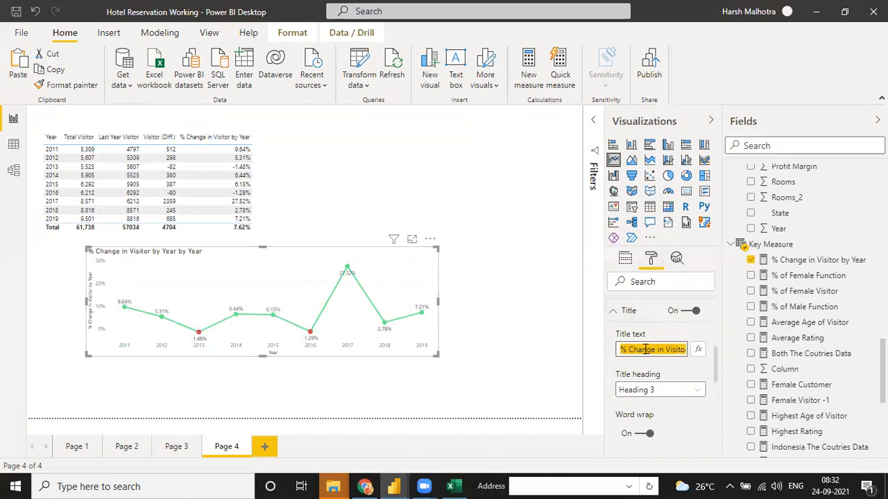
pyautogui.press('End')
pyautogui.press('BackSpace')
pyautogui.press('BackSpace')
pyautogui.press('BackSpace')
pyautogui.press('BackSpace')
pyautogui.press('BackSpace')
pyautogui.press('BackSpace')
pyautogui.press('BackSpace')
pyautogui.press('BackSpace')
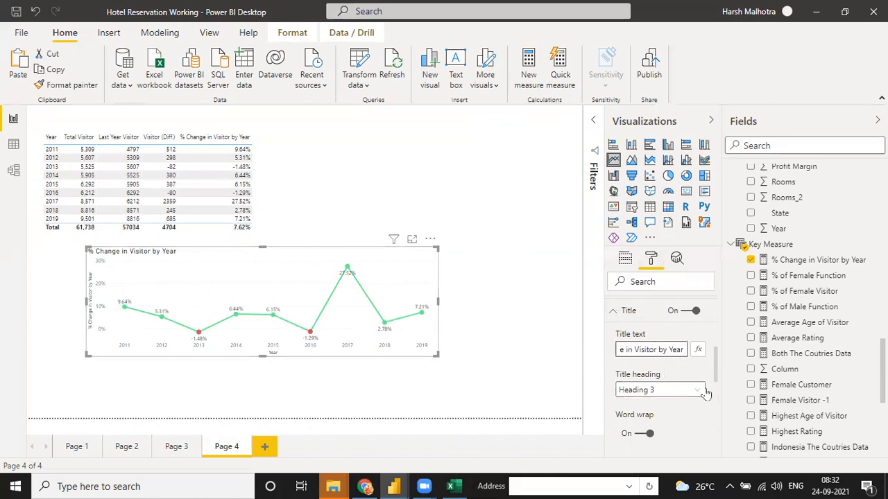
pyautogui.scroll(-3, 718, 372)
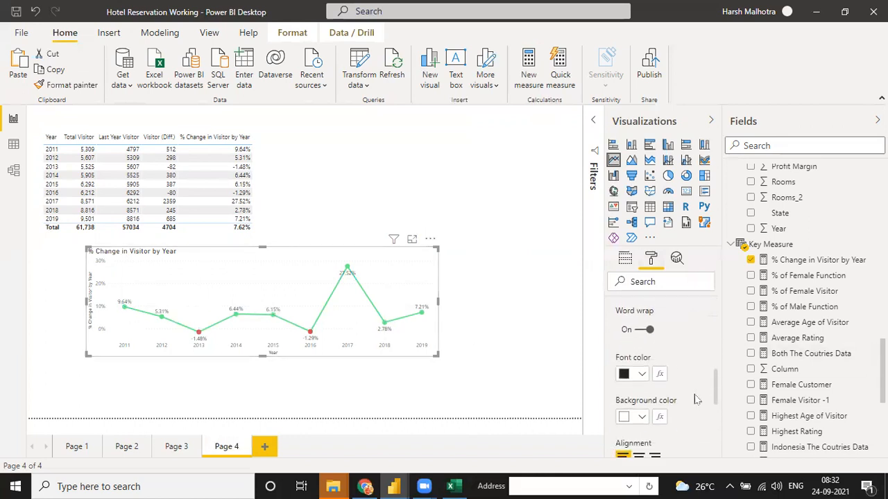
pyautogui.click(635, 378)
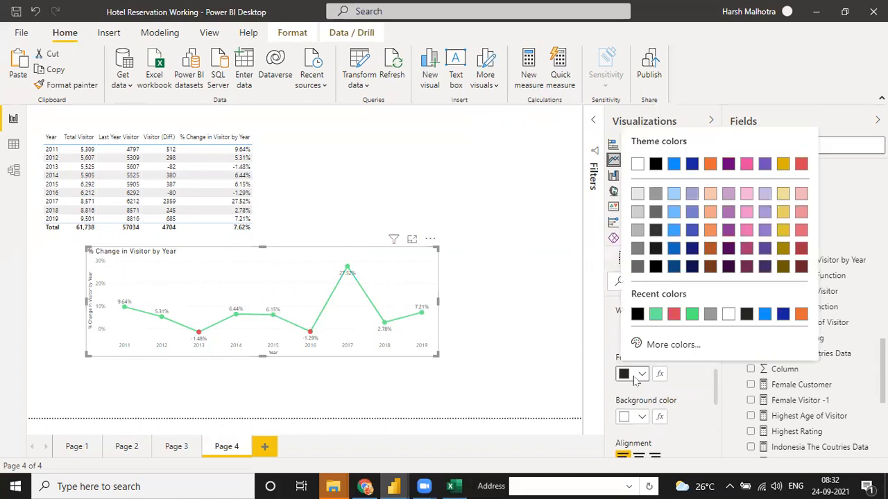
pyautogui.click(655, 314)
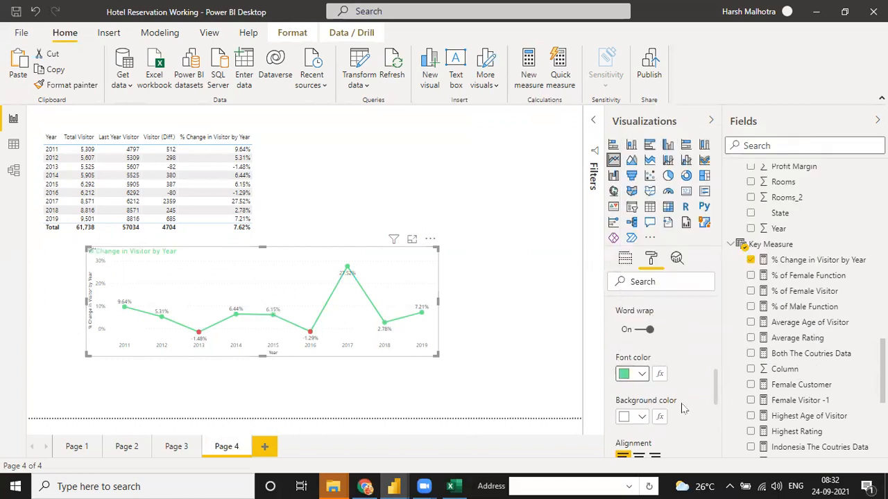
# - Keep the title left-aligned at 18 pt in Comic Sans MS
pyautogui.scroll(-2, 714, 400)
pyautogui.click(638, 399)
pyautogui.click(622, 400)
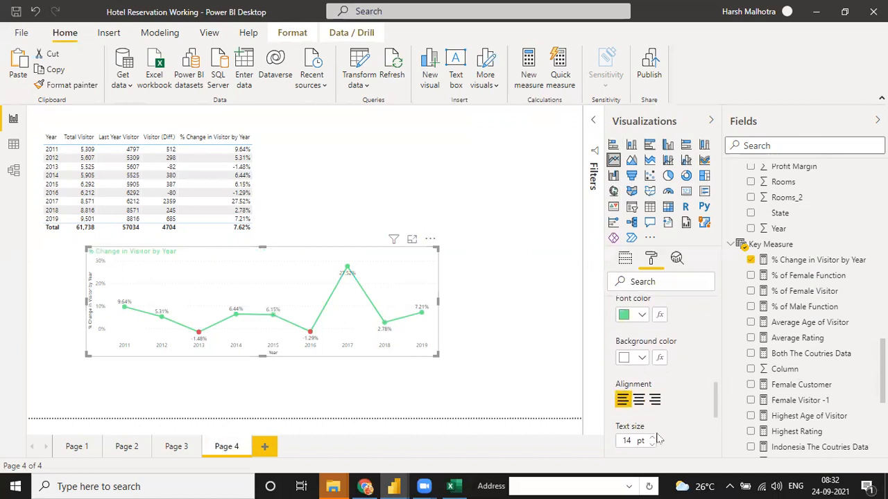
pyautogui.click(652, 438)
pyautogui.click(652, 439)
pyautogui.click(651, 439)
pyautogui.click(652, 439)
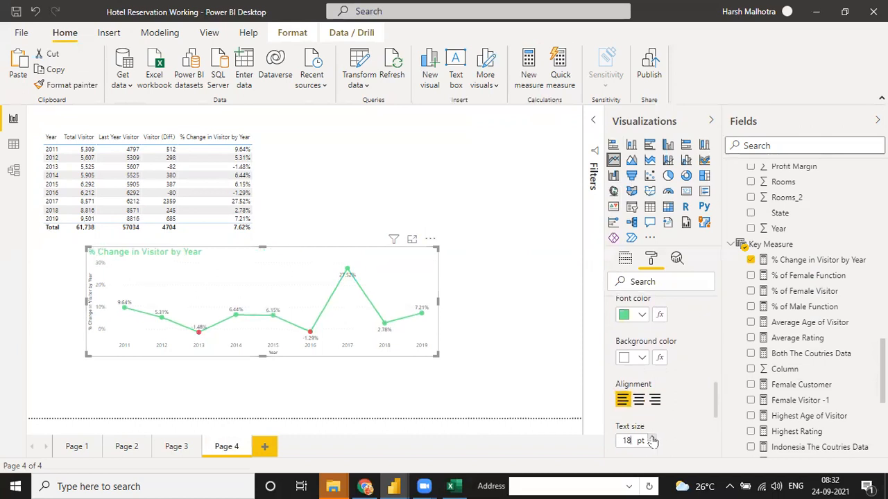
pyautogui.scroll(-2, 717, 414)
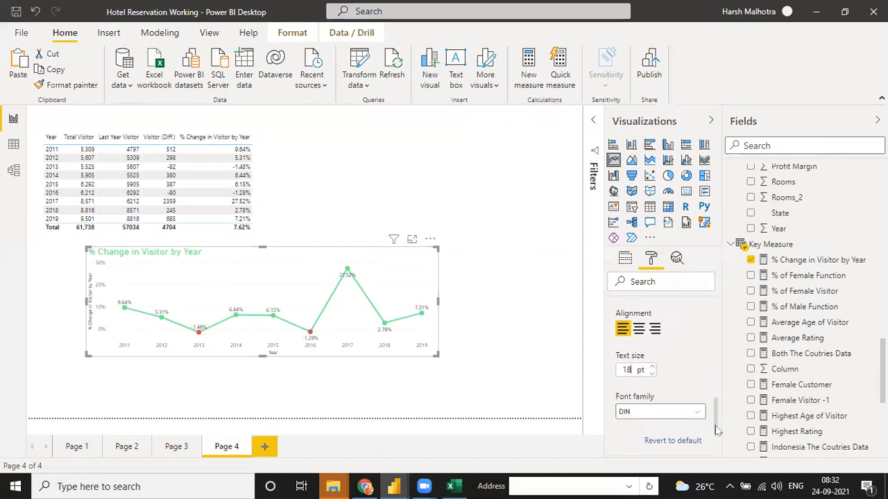
pyautogui.click(673, 413)
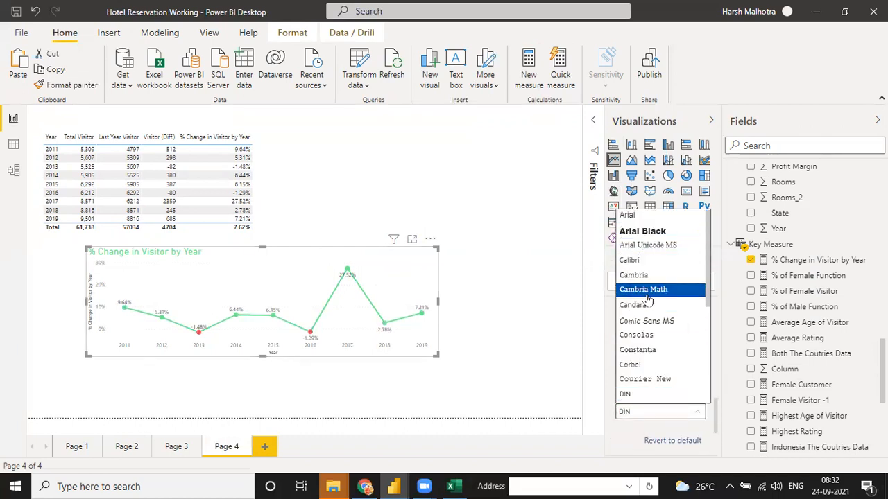
pyautogui.click(647, 321)
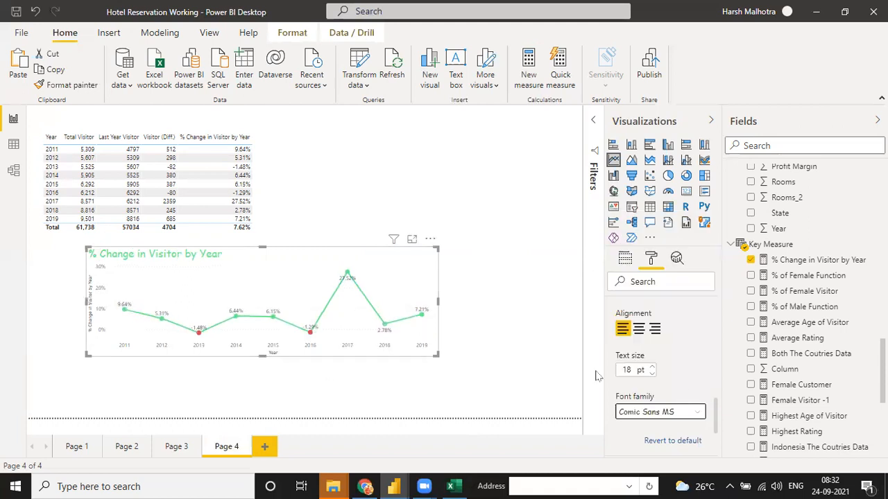
pyautogui.moveTo(718, 405); pyautogui.dragTo(720, 319)
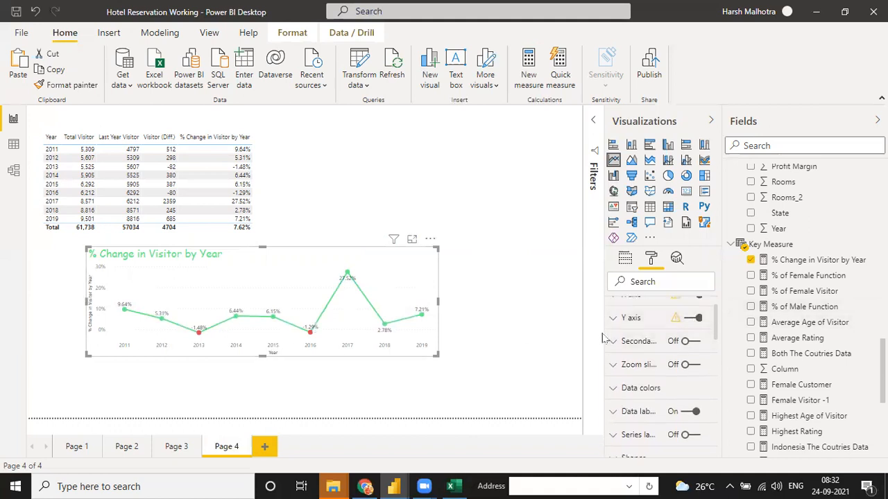
# - Turn off the Y axis and the X-axis 'Year' title, and switch Shadow on
pyautogui.click(692, 318)
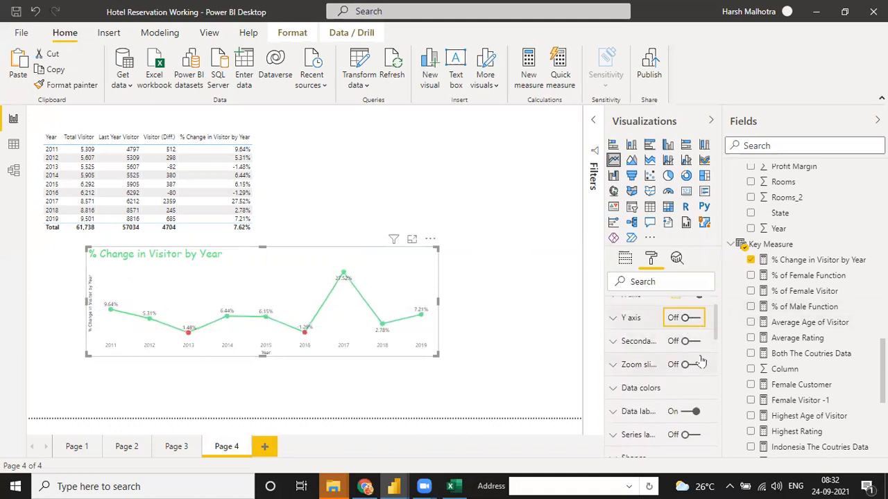
pyautogui.moveTo(717, 329); pyautogui.dragTo(718, 370)
pyautogui.click(614, 333)
pyautogui.scroll(-5, 717, 369)
pyautogui.scroll(5, 717, 370)
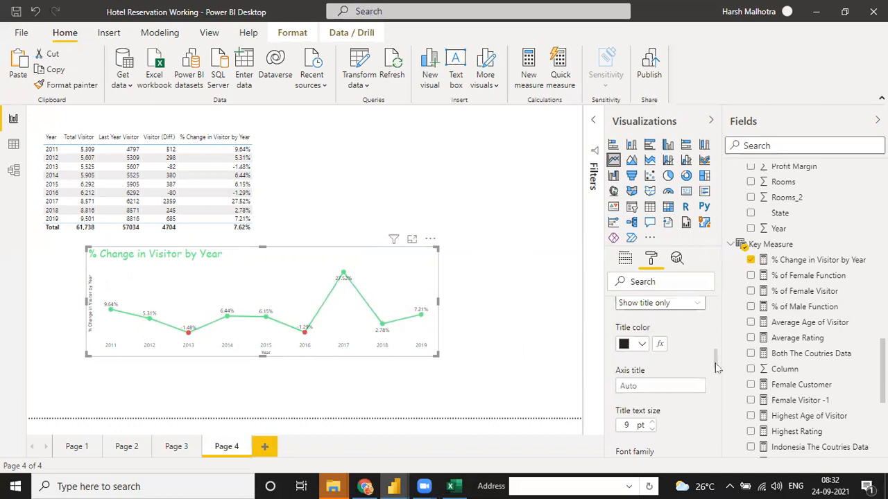
pyautogui.scroll(3, 718, 369)
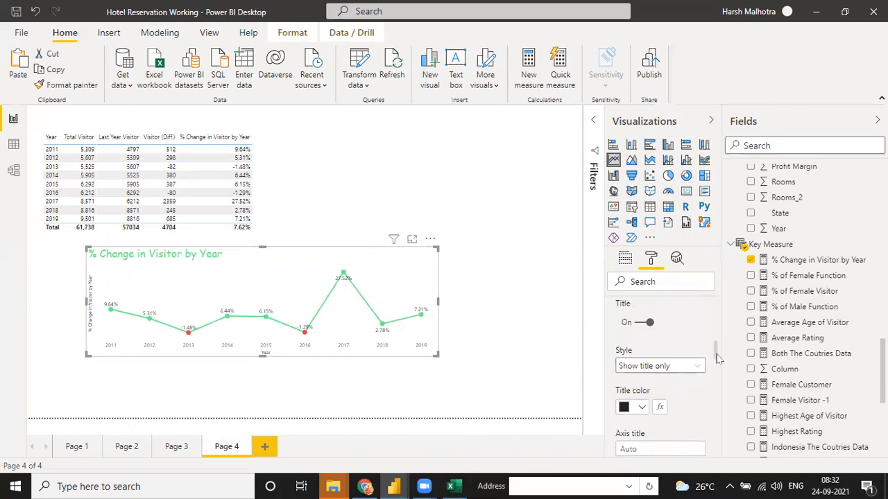
pyautogui.click(643, 327)
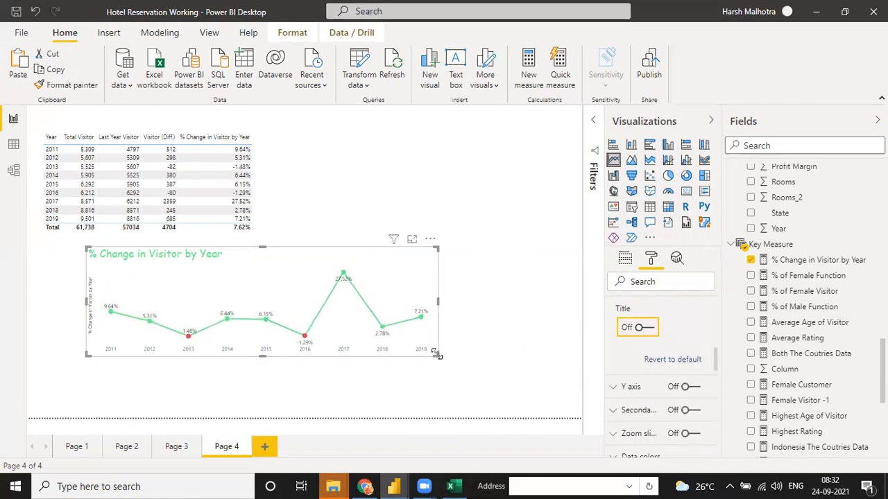
pyautogui.scroll(-10, 676, 388)
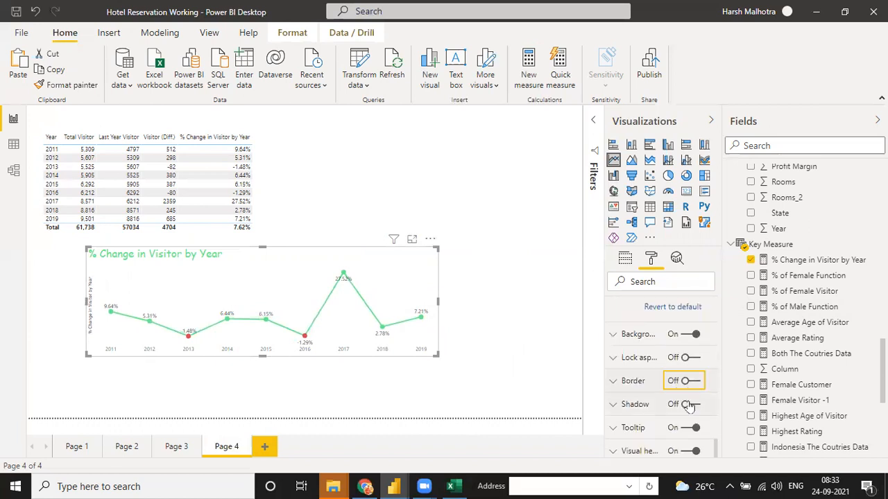
pyautogui.click(688, 404)
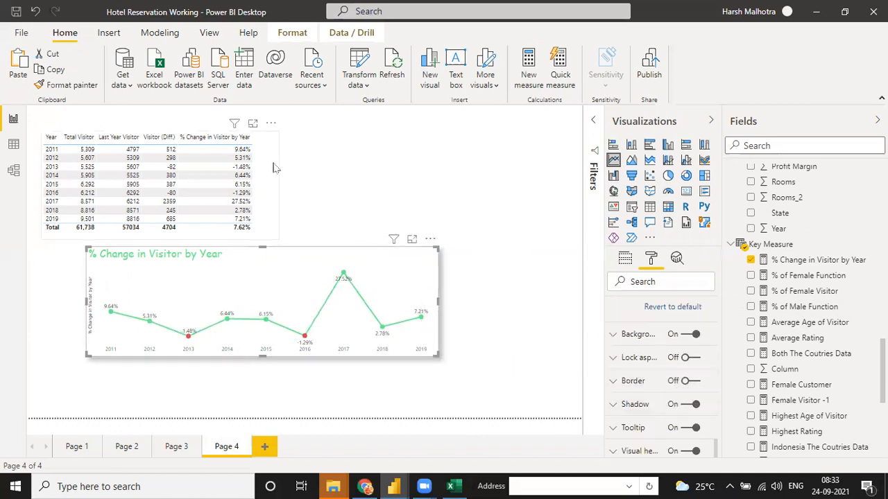
# - Delete the yearly visitor table from Page 4
pyautogui.click(274, 131)
pyautogui.click(270, 124)
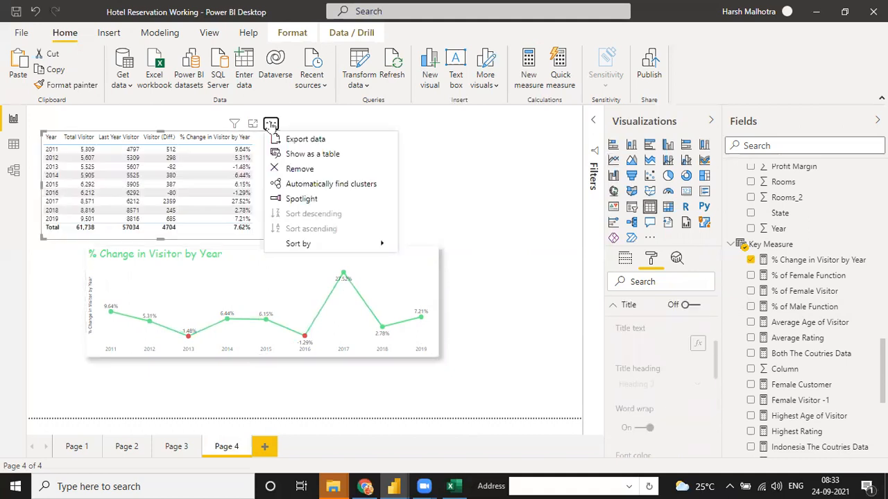
pyautogui.click(291, 172)
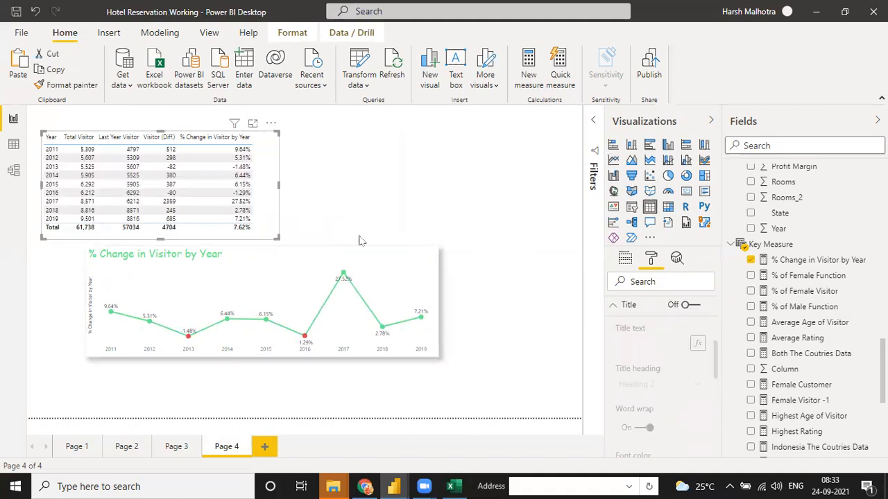
pyautogui.press('Delete')
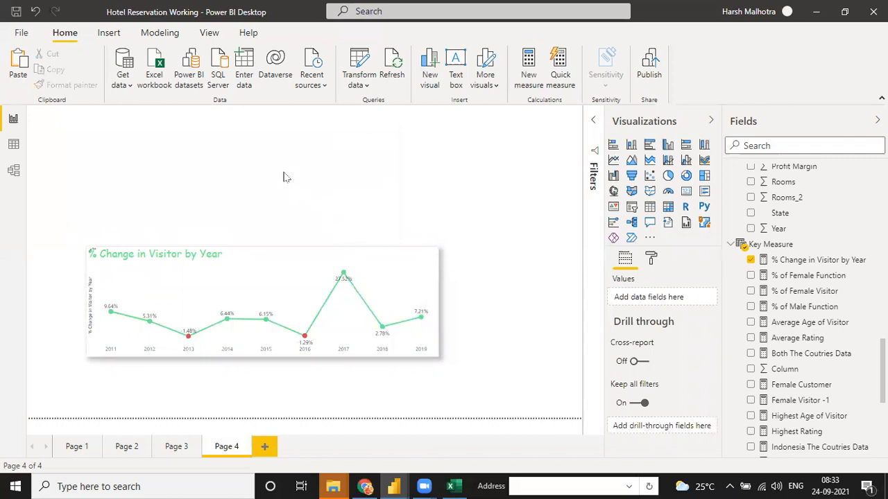
# - Move the line chart to the top-left and widen it across the page
pyautogui.moveTo(307, 340); pyautogui.dragTo(247, 253)
pyautogui.moveTo(185, 194); pyautogui.dragTo(186, 139)
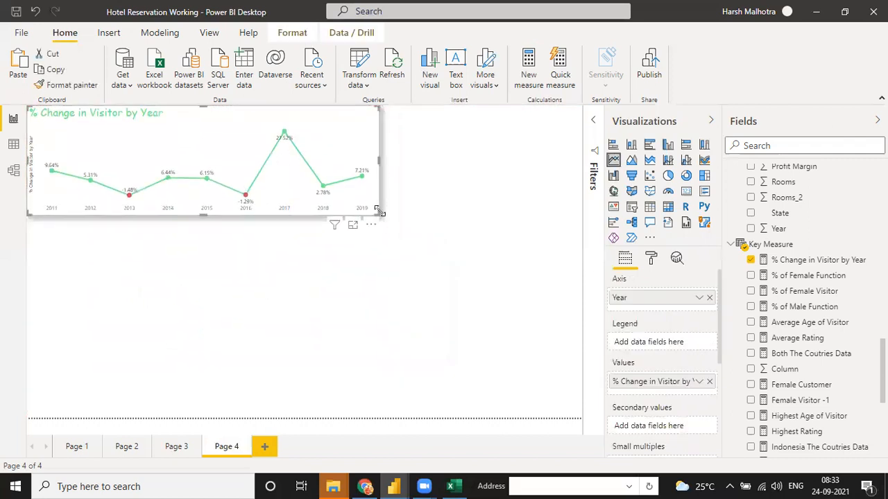
pyautogui.moveTo(375, 210); pyautogui.dragTo(581, 222)
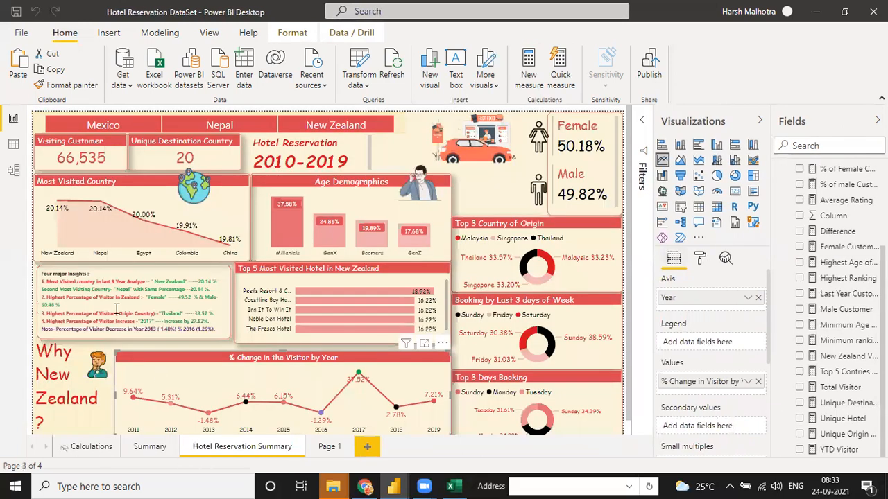
# - Copy the Four major insights text box onto Page 4 and size it below the line chart
pyautogui.click(116, 308)
pyautogui.hotkey('ctrl', 'a')
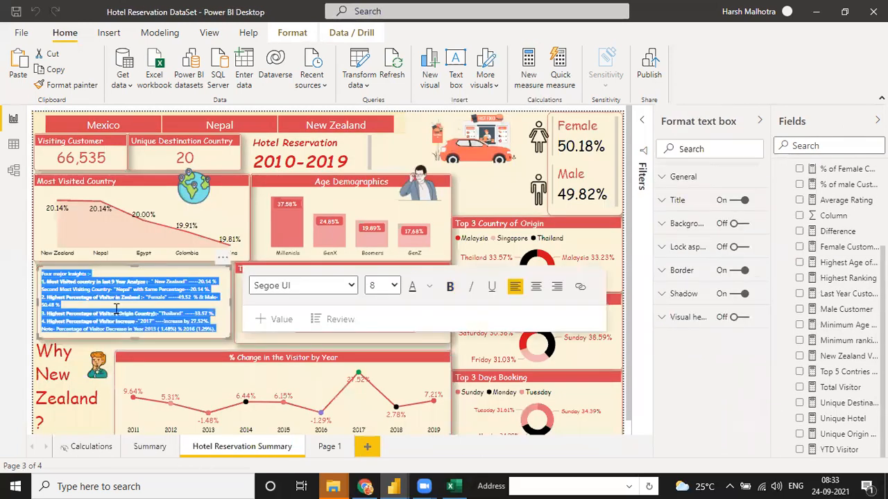
pyautogui.click(221, 328)
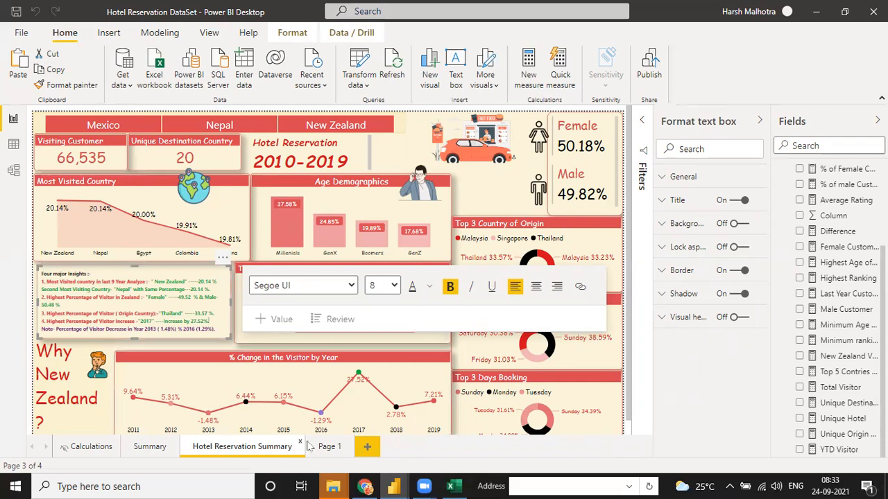
pyautogui.hotkey('alt', 'Tab')
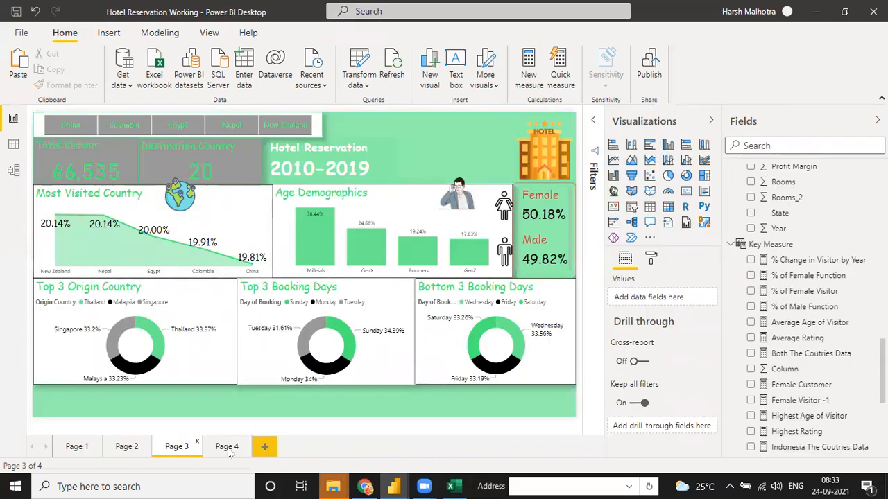
pyautogui.click(227, 446)
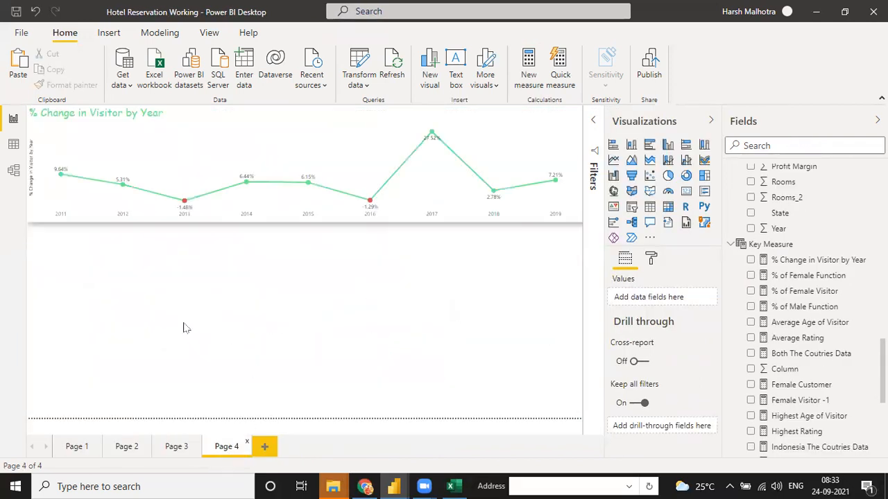
pyautogui.hotkey('ctrl', 'v')
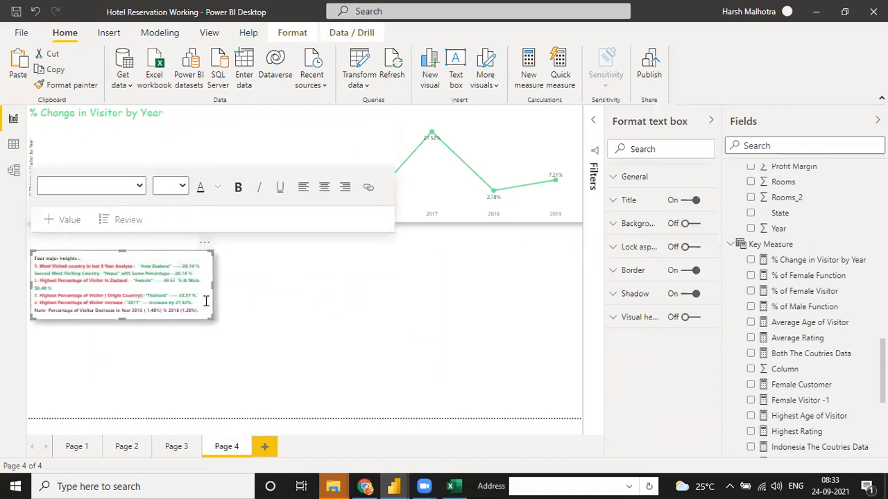
pyautogui.moveTo(212, 318); pyautogui.dragTo(224, 346)
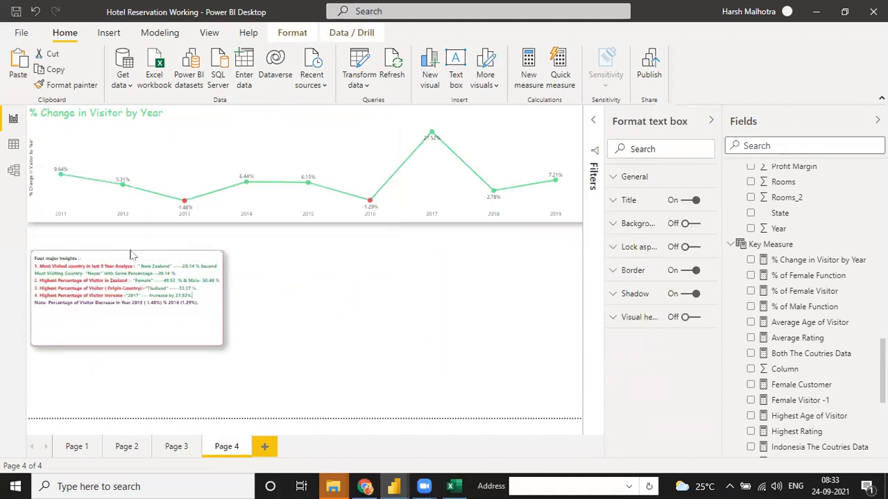
pyautogui.moveTo(126, 249); pyautogui.dragTo(130, 223)
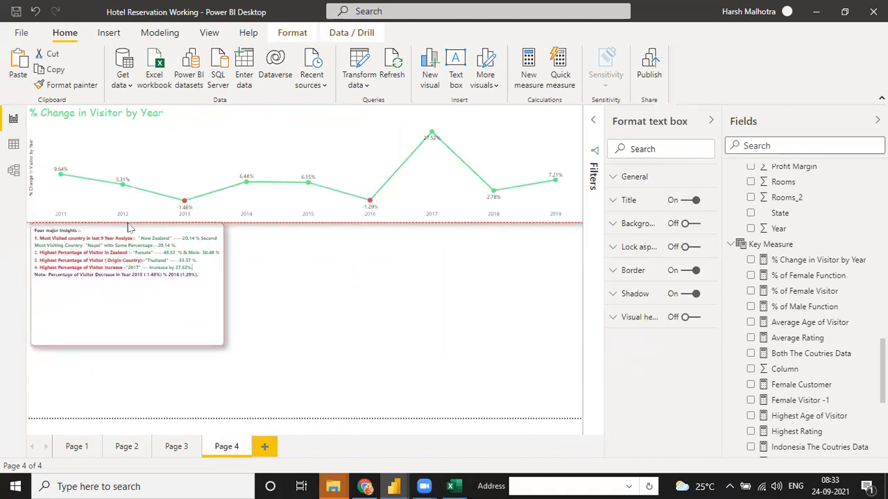
pyautogui.moveTo(129, 343); pyautogui.dragTo(128, 291)
# - Paste the 'Why New Zealand?' text box from the DataSet report onto Page 4
pyautogui.hotkey('alt', 'Tab')
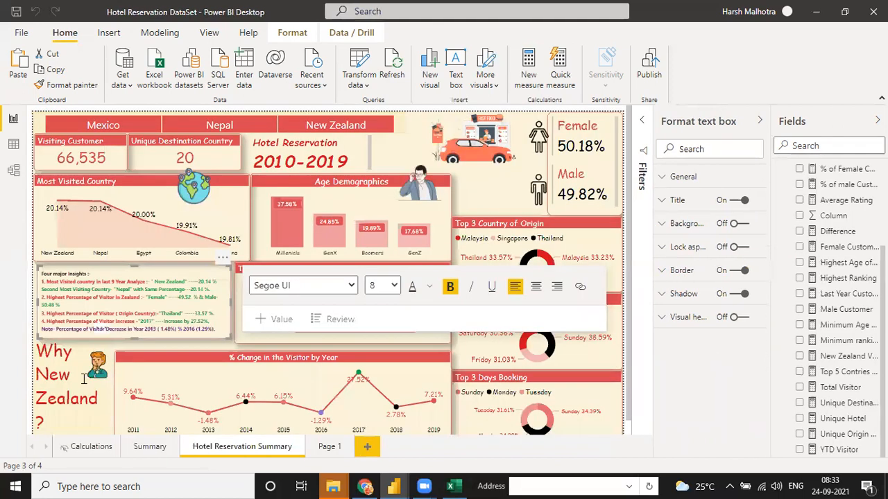
pyautogui.click(72, 387)
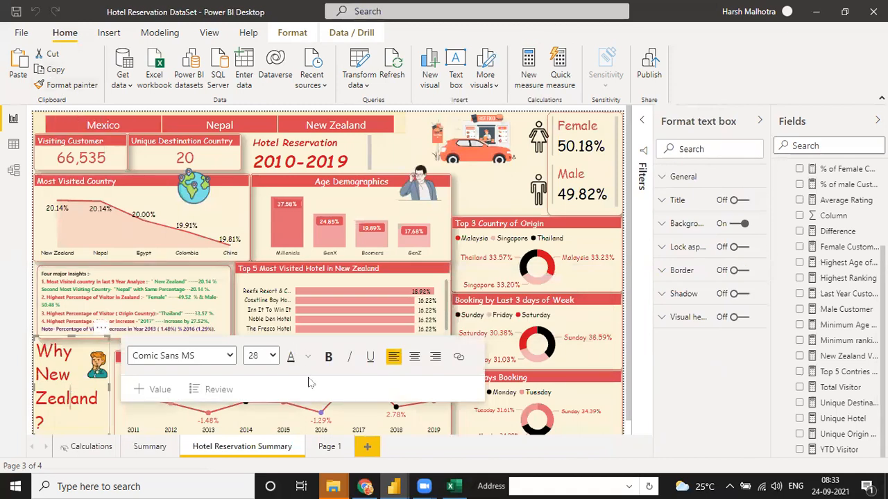
pyautogui.hotkey('alt', 'Tab')
pyautogui.click(270, 298)
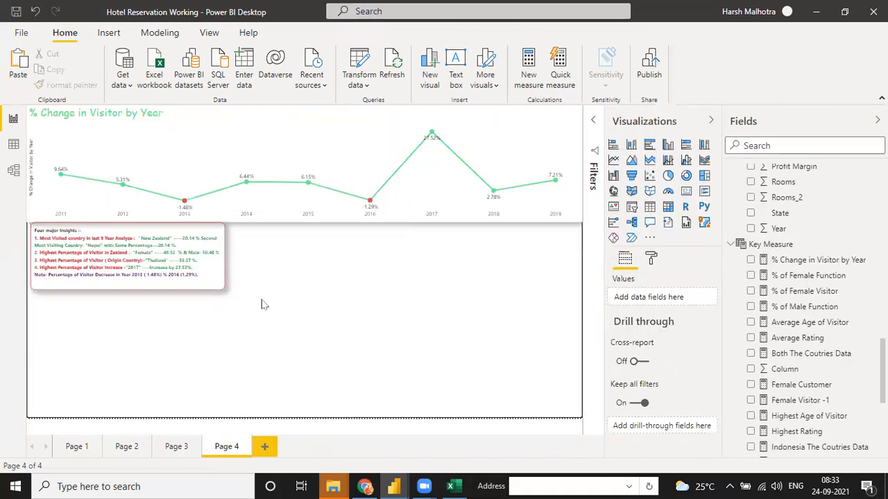
pyautogui.hotkey('ctrl', 'v')
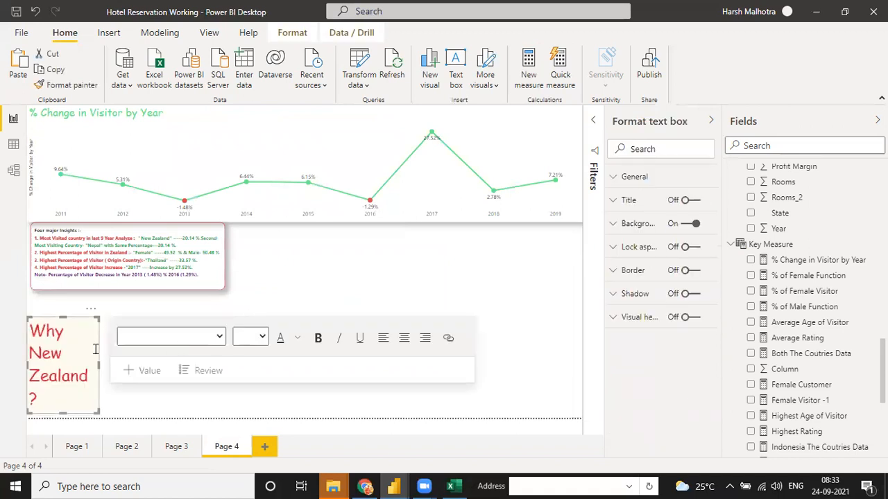
# - Select the pasted 'Why New Zealand?' box on Page 4 and delete it
pyautogui.hotkey('alt', 'Tab')
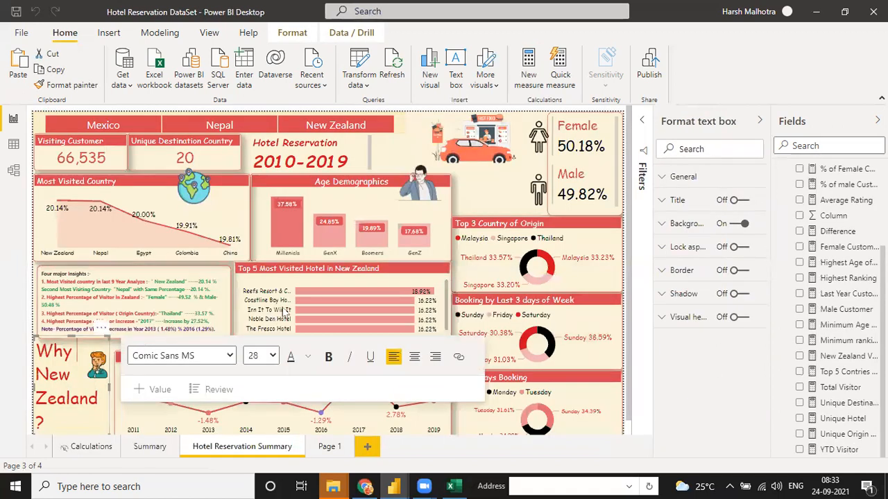
pyautogui.click(102, 345)
pyautogui.click(101, 369)
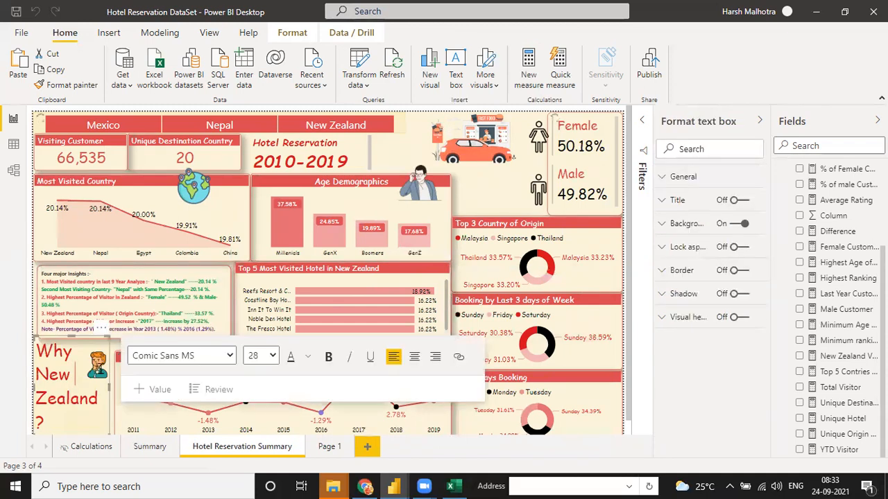
pyautogui.click(132, 299)
pyautogui.click(651, 356)
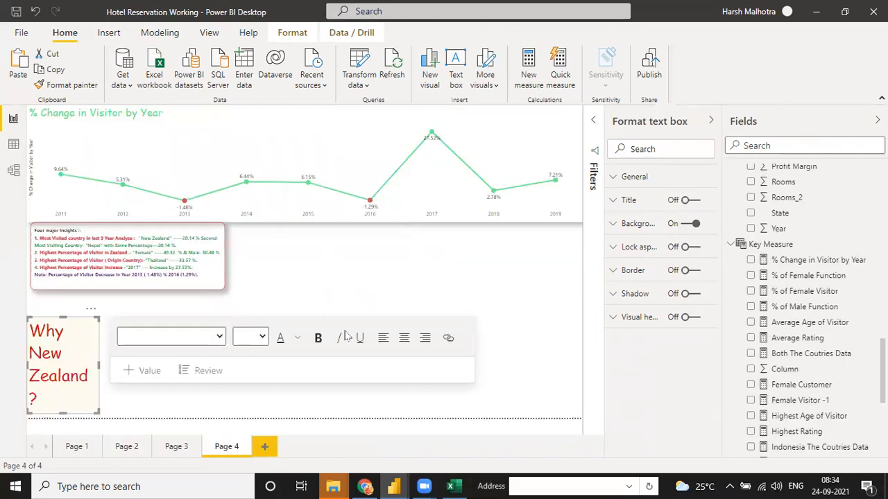
pyautogui.click(425, 294)
pyautogui.click(76, 349)
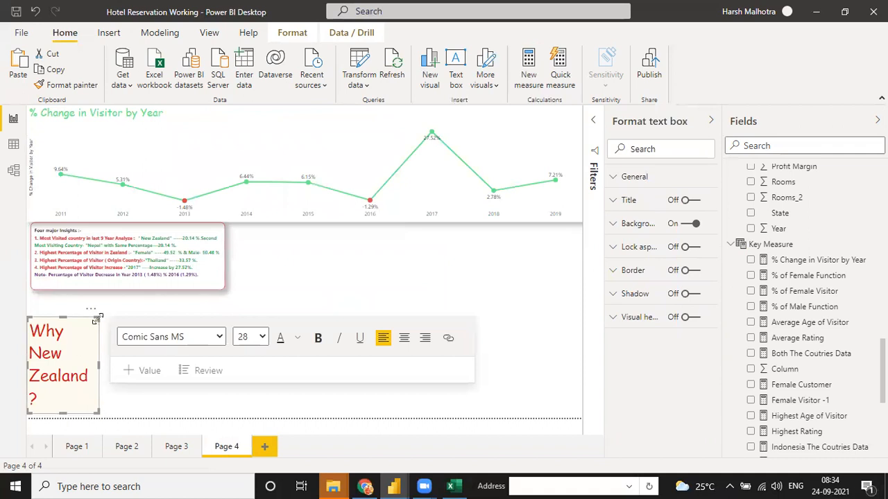
pyautogui.click(91, 308)
pyautogui.press('Escape')
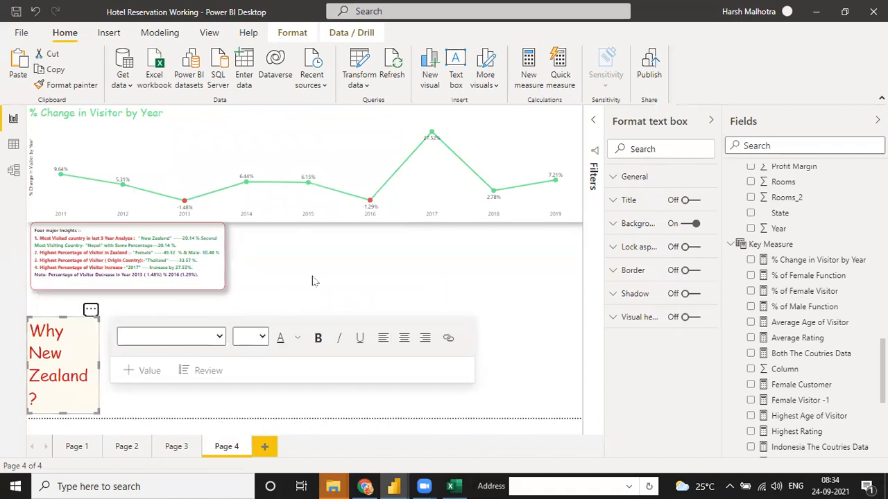
pyautogui.press('Delete')
# - Widen the insights box across the page, enlarge its text and extend it downward
pyautogui.click(222, 260)
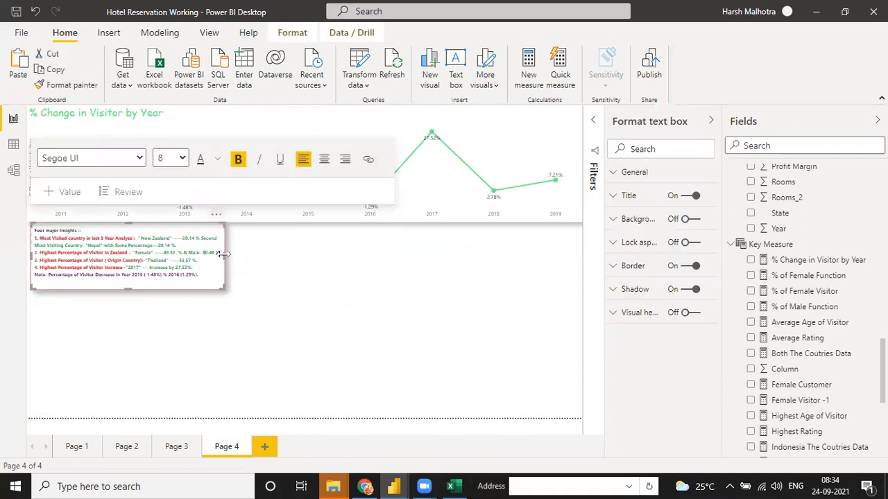
pyautogui.moveTo(222, 261); pyautogui.dragTo(582, 260)
pyautogui.click(298, 287)
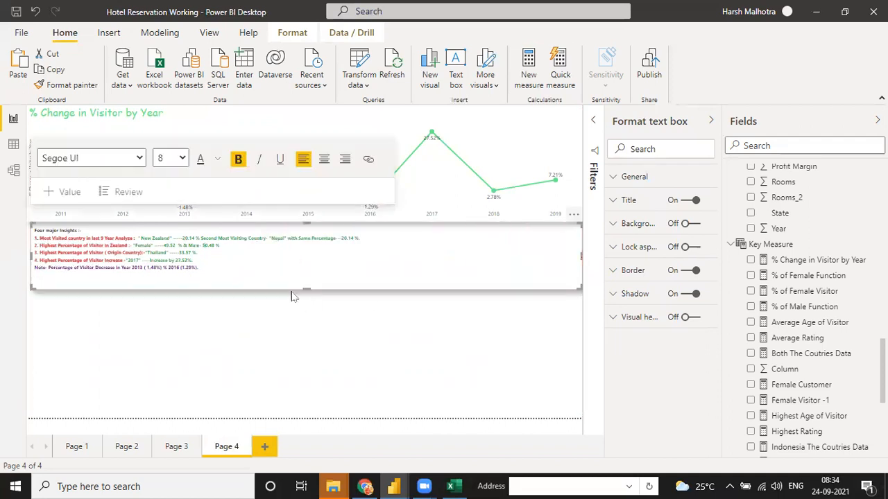
pyautogui.hotkey('ctrl', 'a')
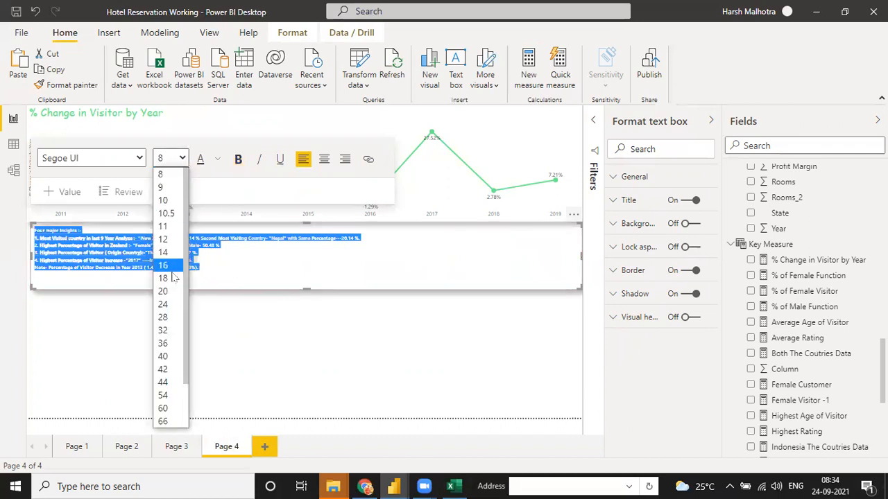
pyautogui.click(167, 318)
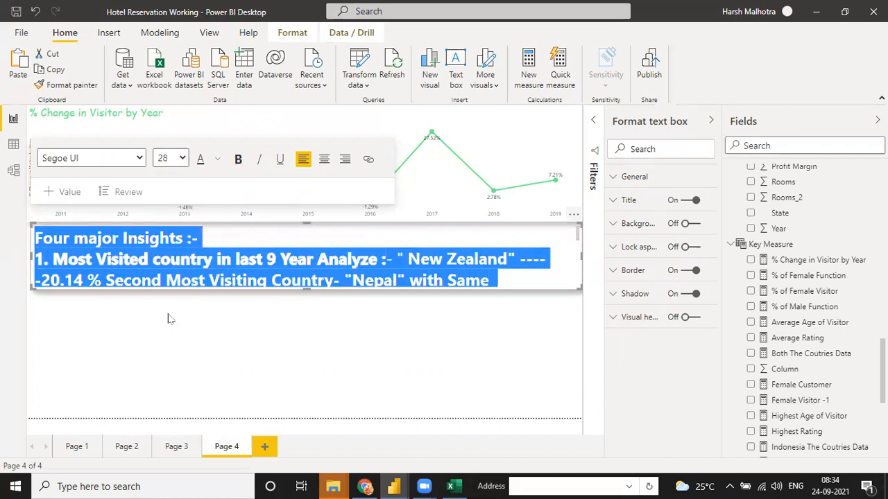
pyautogui.moveTo(308, 288); pyautogui.dragTo(303, 421)
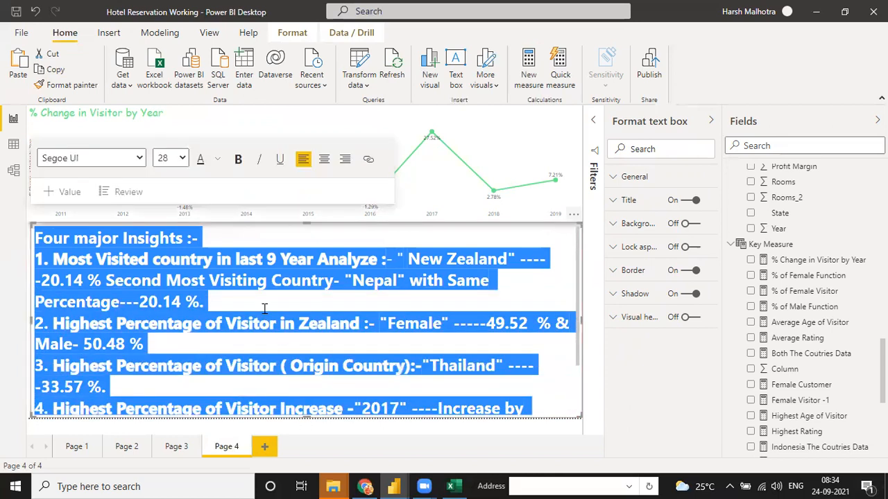
# - Set all the insights text to size 20 and shorten the box to fit
pyautogui.click(182, 159)
pyautogui.click(163, 291)
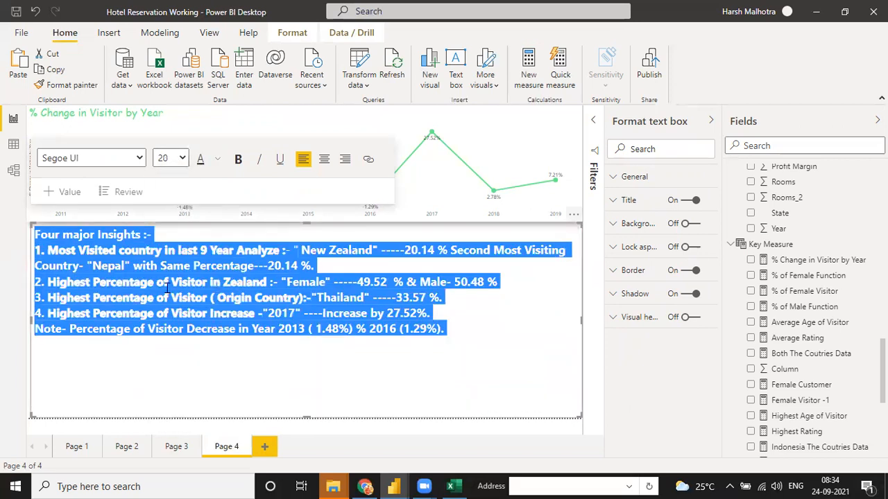
pyautogui.click(275, 303)
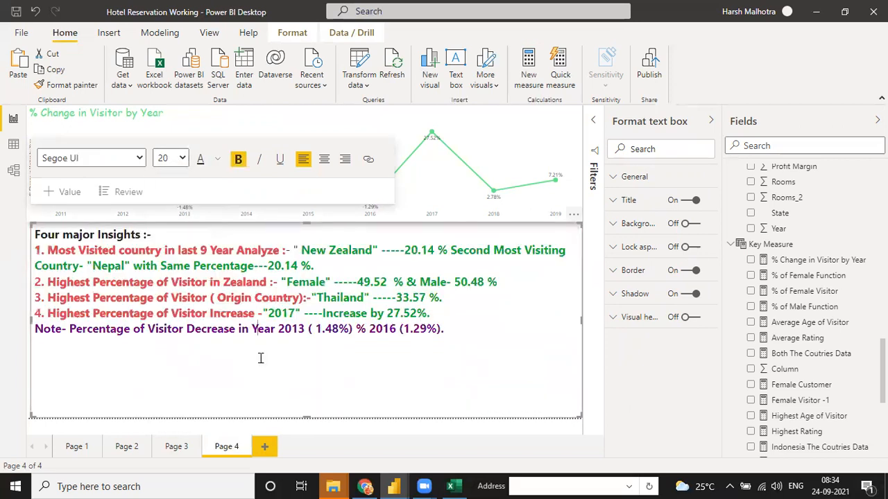
pyautogui.moveTo(307, 411); pyautogui.dragTo(314, 325)
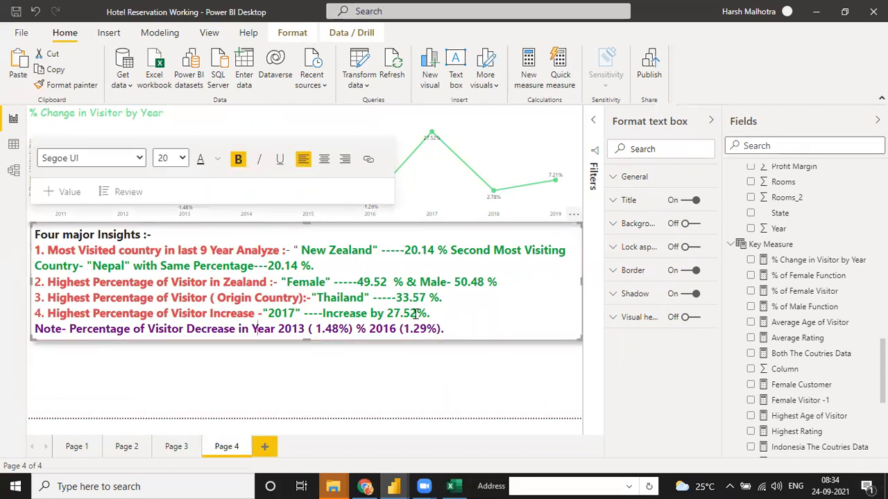
pyautogui.click(399, 380)
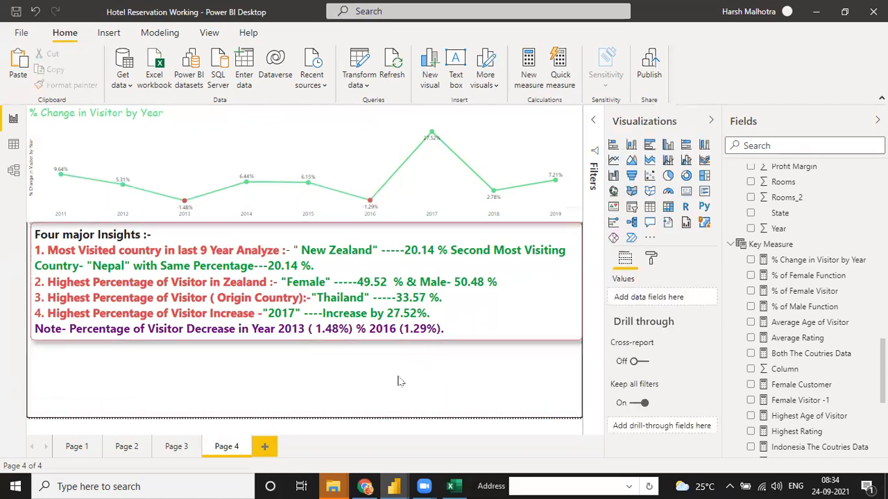
# - Hide Page 2 of the report
pyautogui.click(173, 447)
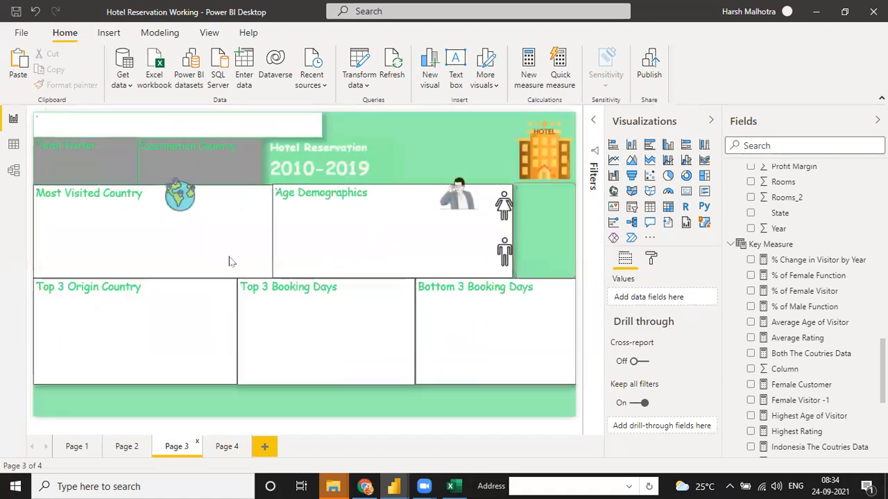
pyautogui.click(125, 448)
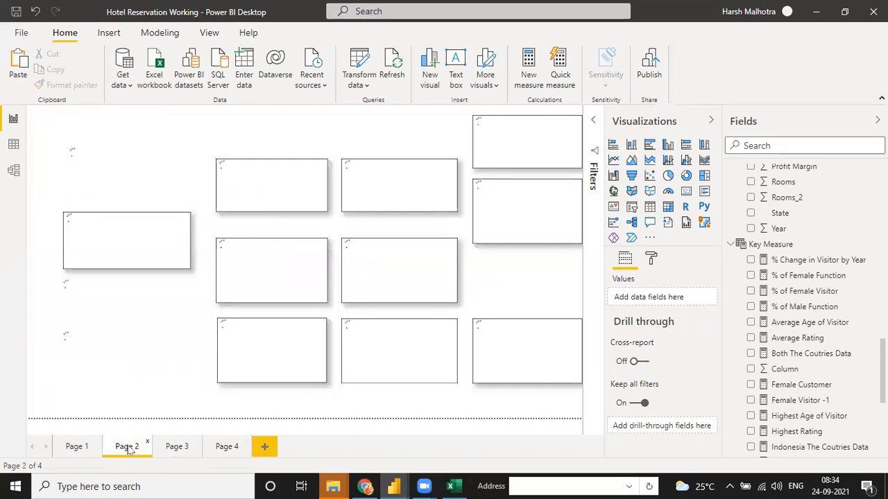
pyautogui.rightClick(126, 448)
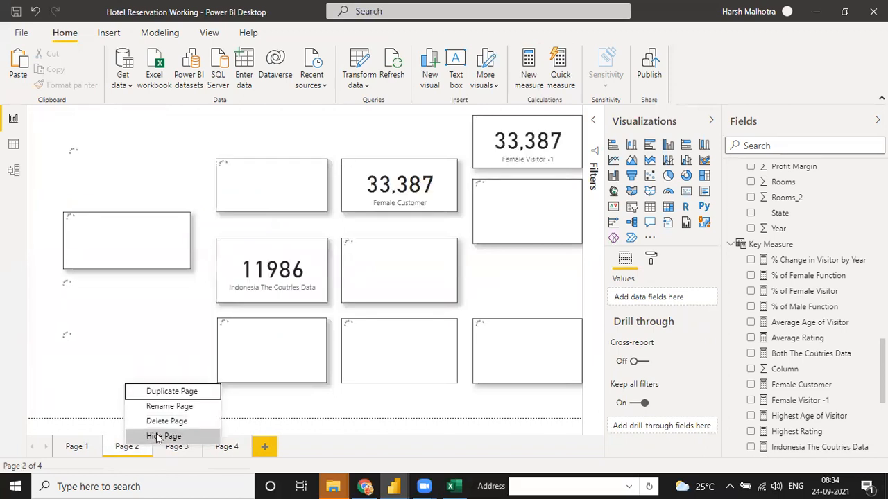
pyautogui.press('Escape')
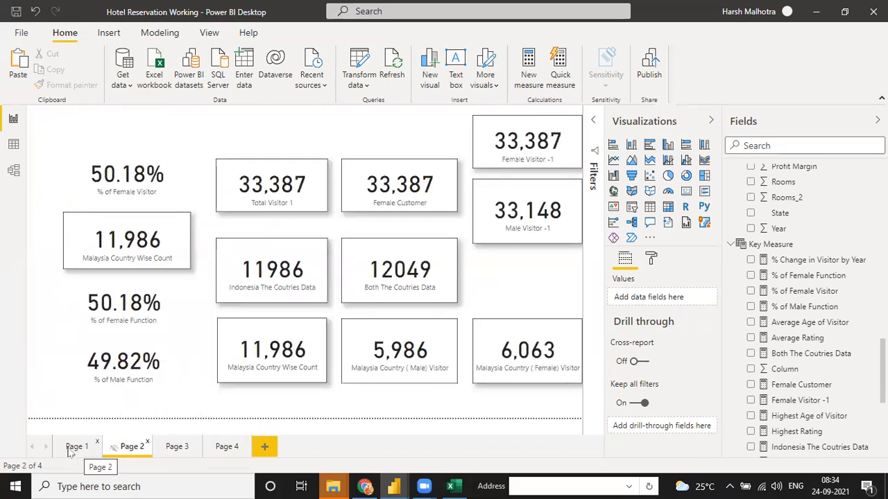
# - Hide Page 1 and return to the Page 3 dashboard
pyautogui.click(72, 448)
pyautogui.rightClick(76, 447)
pyautogui.click(90, 438)
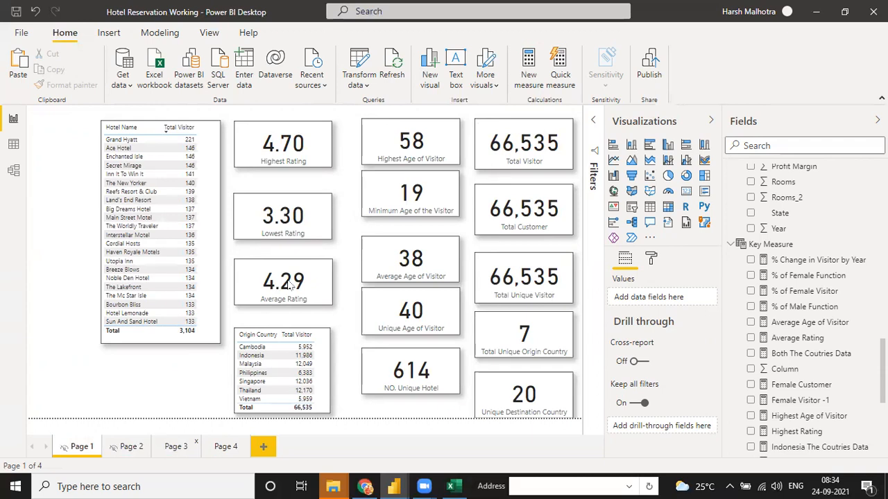
pyautogui.click(177, 446)
pyautogui.doubleClick(176, 447)
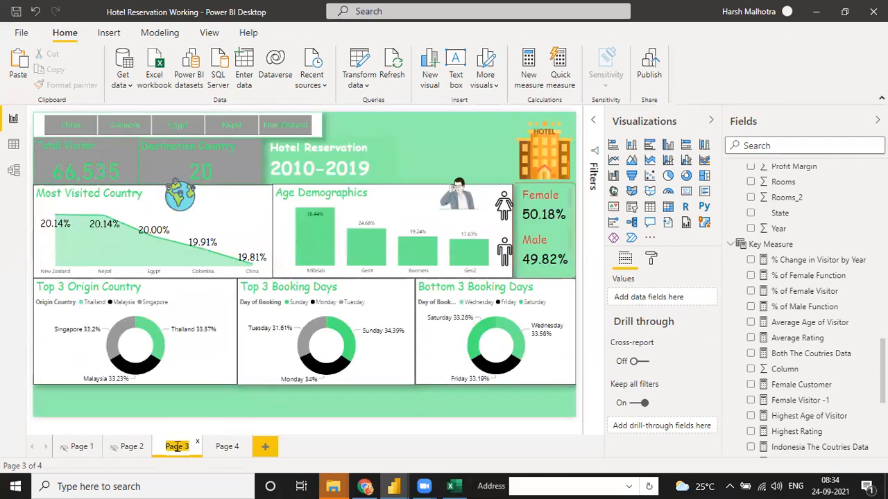
# - Name the pages 'sample Dashboard' and 'Last Page', then go back to sample Dashboard
pyautogui.write('sample dashboar')
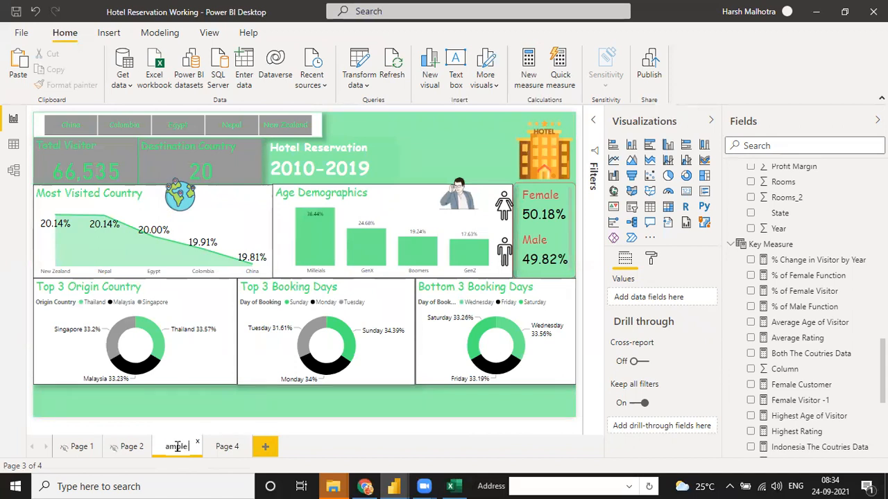
pyautogui.write('d')
pyautogui.press('Return')
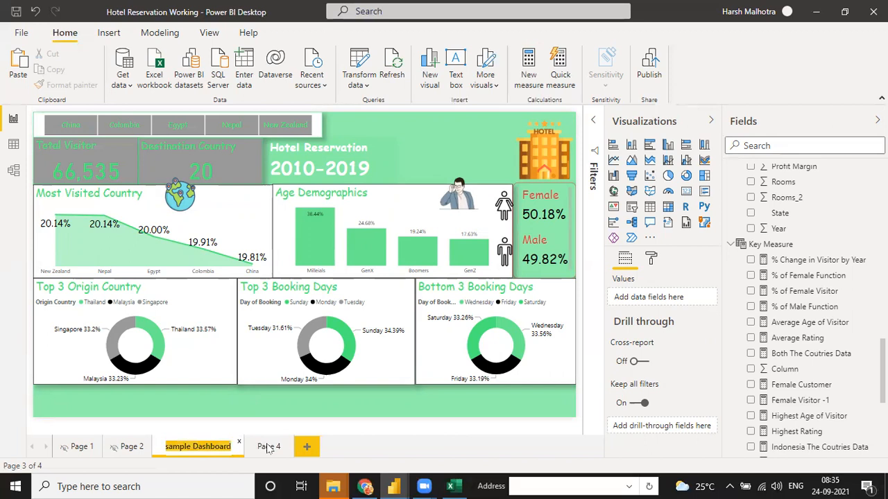
pyautogui.click(268, 447)
pyautogui.write('La')
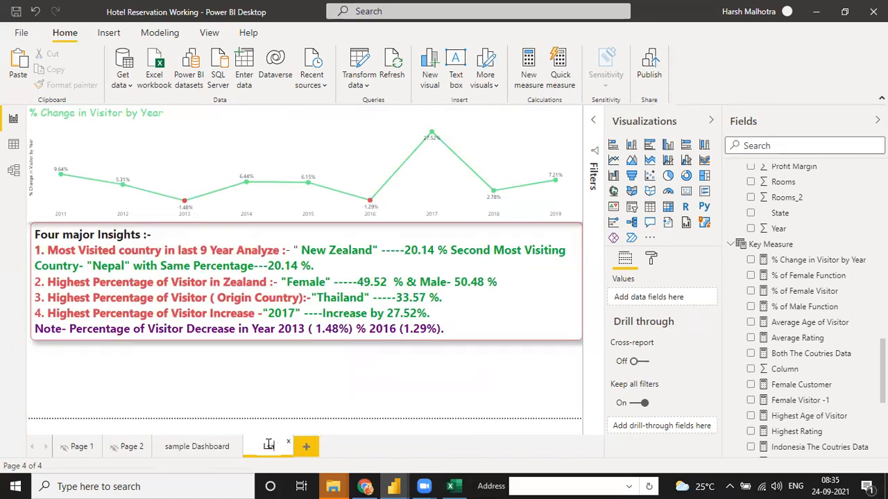
pyautogui.write('st Page')
pyautogui.click(313, 402)
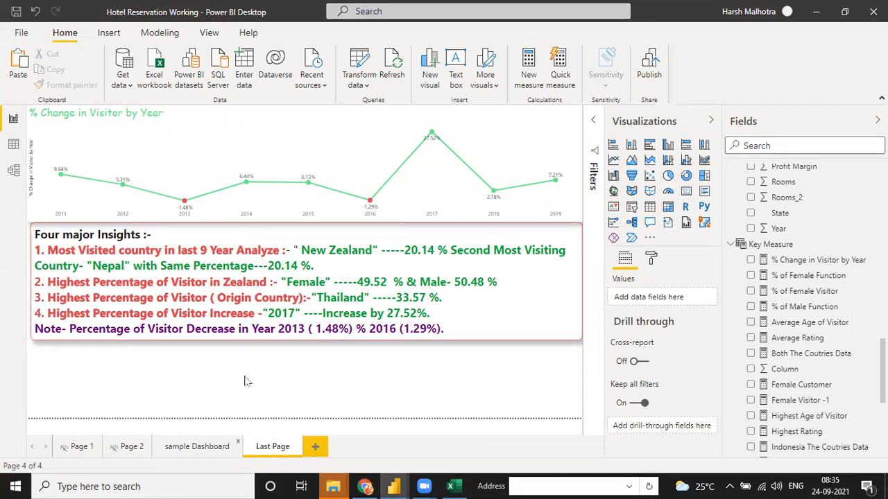
pyautogui.click(197, 448)
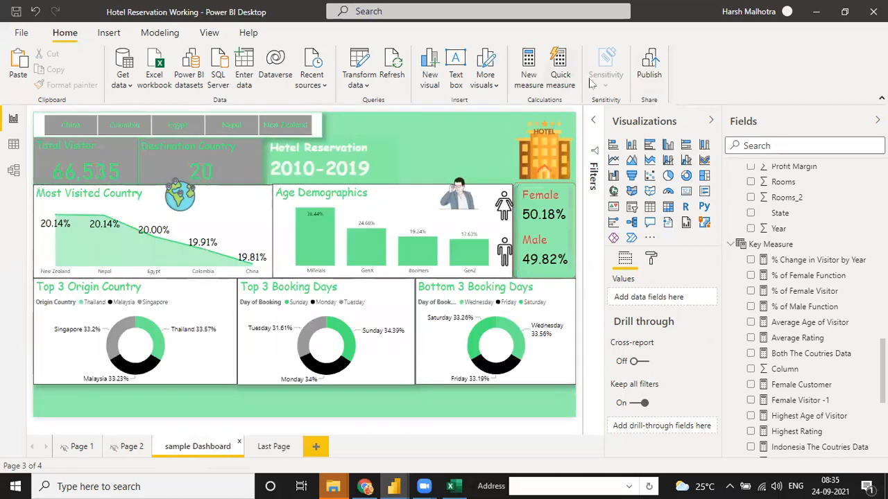
# - Save the report changes and choose My workspace as the publish destination
pyautogui.click(648, 70)
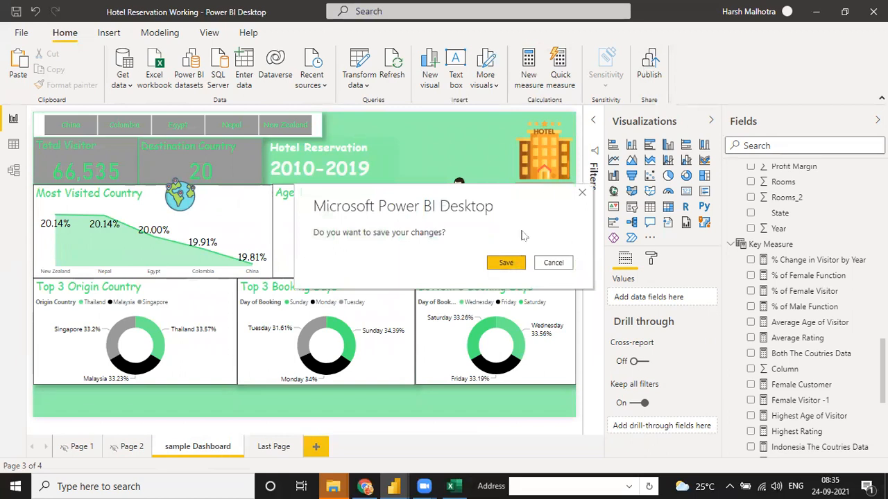
pyautogui.click(507, 261)
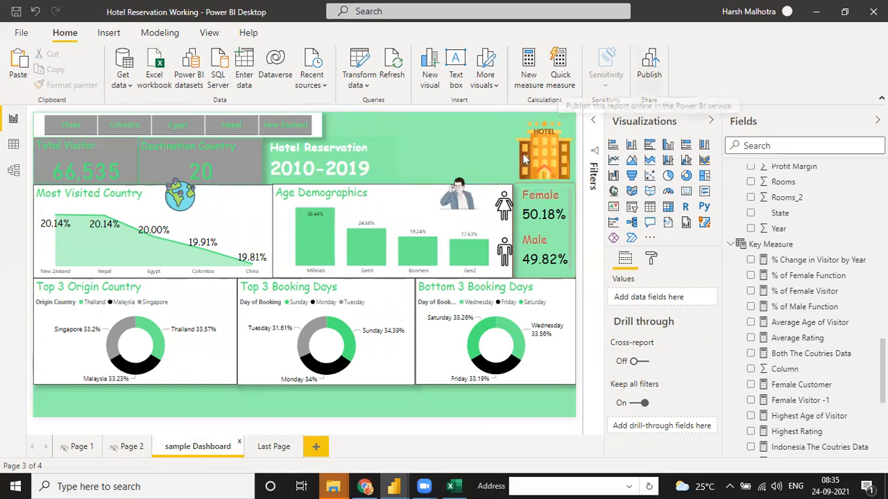
pyautogui.click(647, 68)
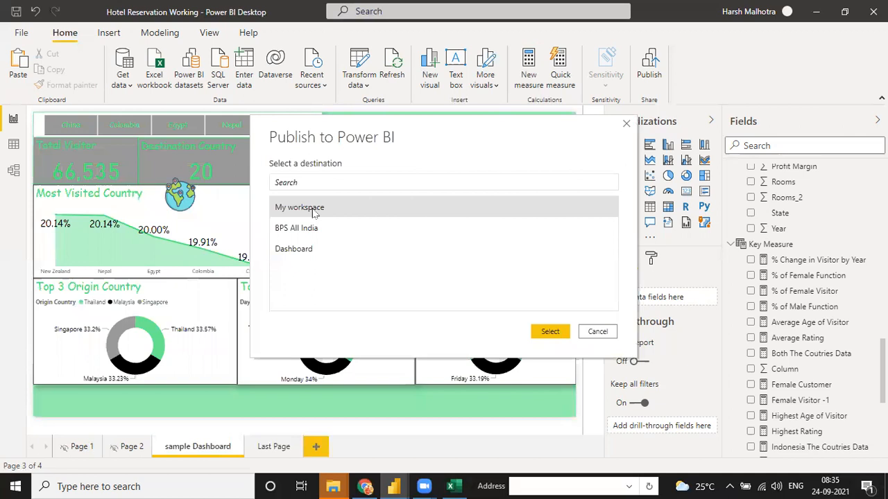
pyautogui.press('Escape')
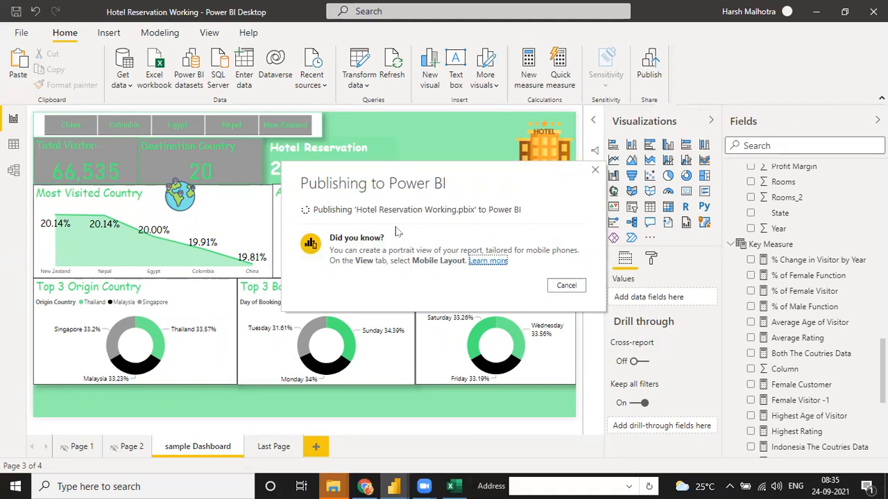
# - In a new Chrome tab, go to the app.powerbi.com Power BI service site
pyautogui.click(364, 486)
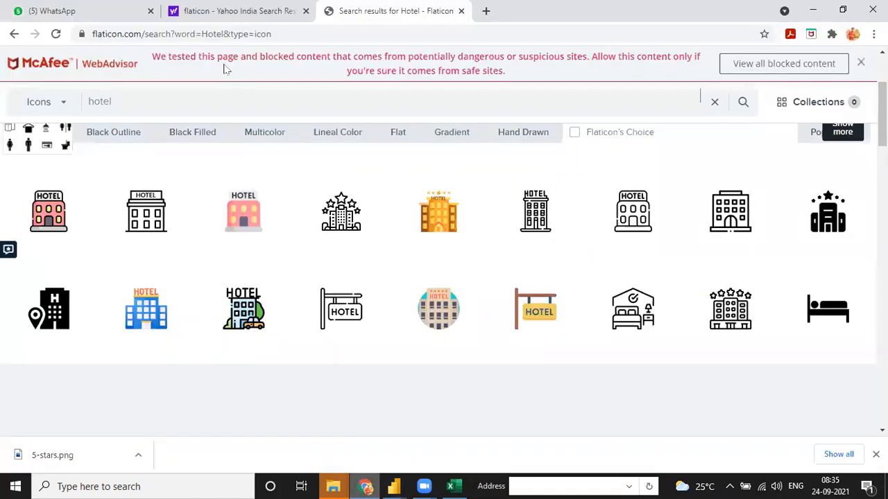
pyautogui.hotkey('ctrl', 't')
pyautogui.write('app')
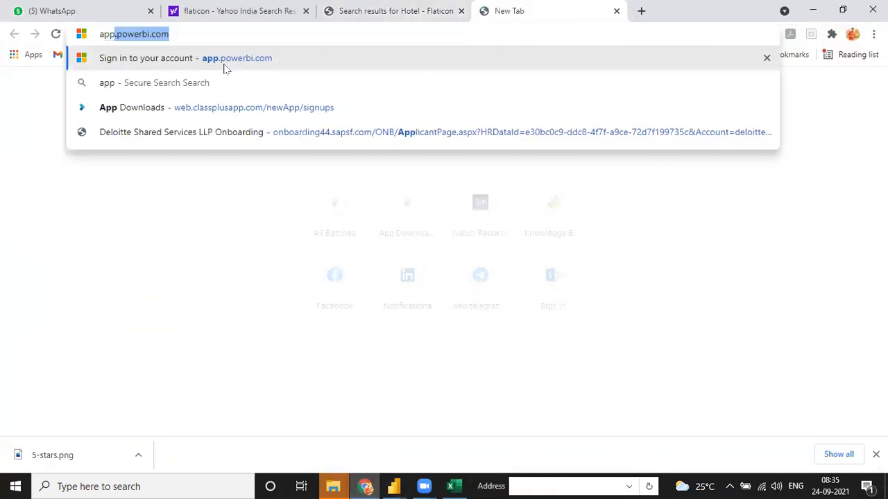
pyautogui.press('BackSpace')
pyautogui.press('Down')
pyautogui.press('BackSpace')
pyautogui.press('BackSpace')
pyautogui.press('BackSpace')
pyautogui.press('BackSpace')
pyautogui.press('BackSpace')
pyautogui.press('BackSpace')
pyautogui.press('BackSpace')
pyautogui.press('BackSpace')
pyautogui.press('BackSpace')
pyautogui.press('BackSpace')
pyautogui.press('BackSpace')
pyautogui.press('BackSpace')
pyautogui.press('BackSpace')
pyautogui.press('BackSpace')
pyautogui.press('BackSpace')
pyautogui.press('BackSpace')
pyautogui.press('BackSpace')
pyautogui.press('BackSpace')
pyautogui.press('BackSpace')
pyautogui.press('BackSpace')
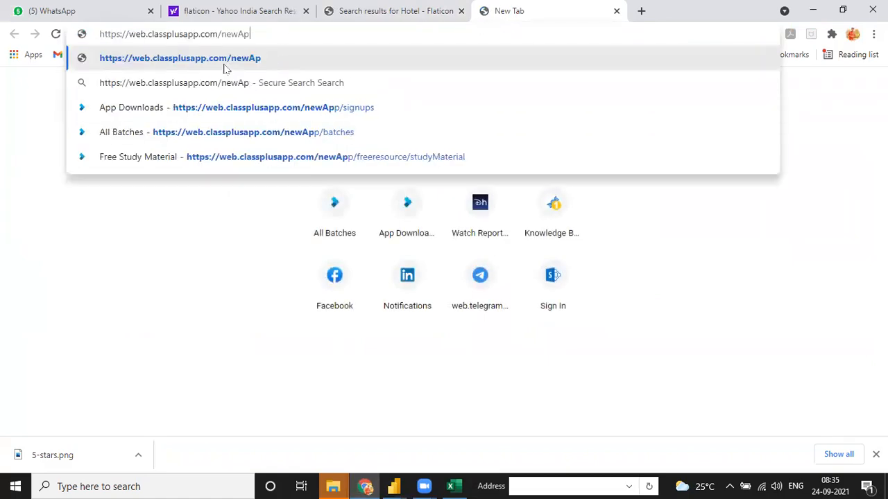
pyautogui.press('BackSpace')
pyautogui.press('BackSpace')
pyautogui.press('BackSpace')
pyautogui.press('BackSpace')
pyautogui.press('BackSpace')
pyautogui.press('BackSpace')
pyautogui.press('BackSpace')
pyautogui.press('BackSpace')
pyautogui.press('BackSpace')
pyautogui.press('BackSpace')
pyautogui.press('BackSpace')
pyautogui.press('BackSpace')
pyautogui.press('BackSpace')
pyautogui.press('BackSpace')
pyautogui.press('BackSpace')
pyautogui.press('BackSpace')
pyautogui.press('BackSpace')
pyautogui.write('app')
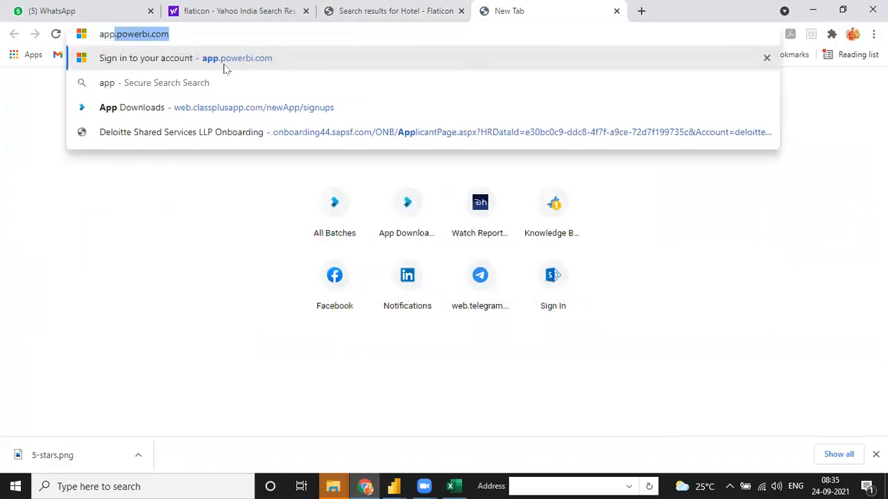
pyautogui.write('.')
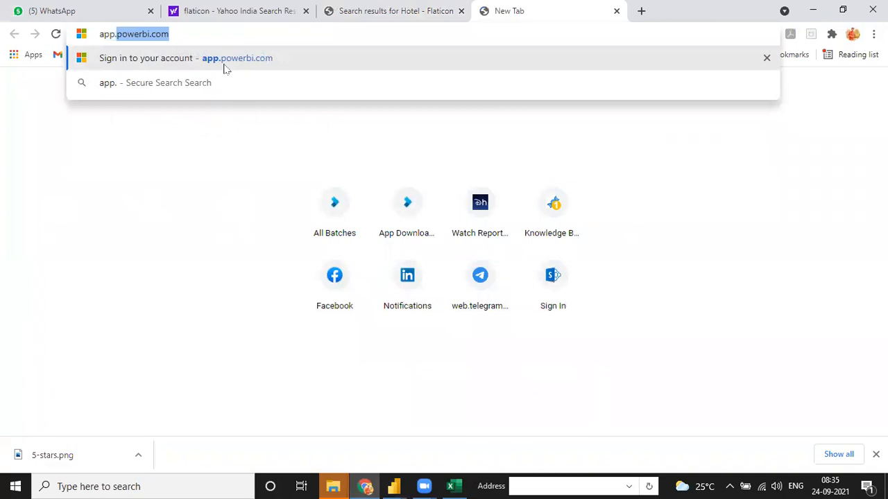
pyautogui.press('Return')
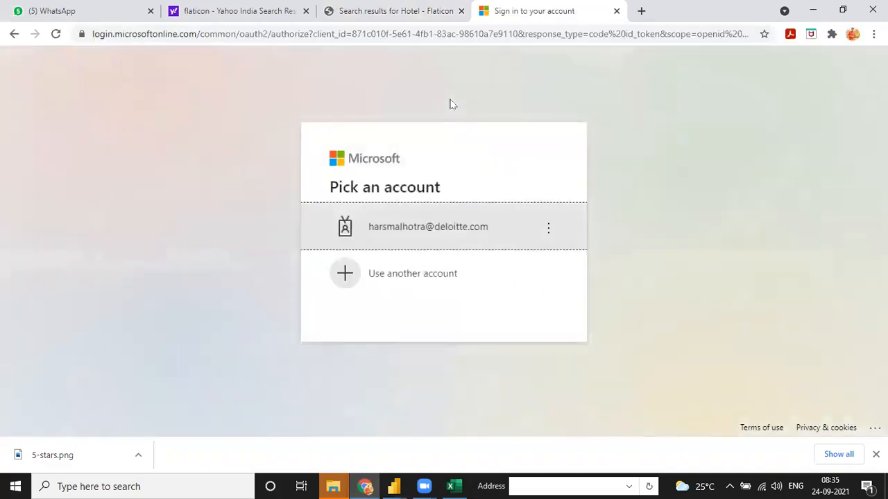
# - Sign in with the work account password and the authenticator verification code
pyautogui.click(472, 230)
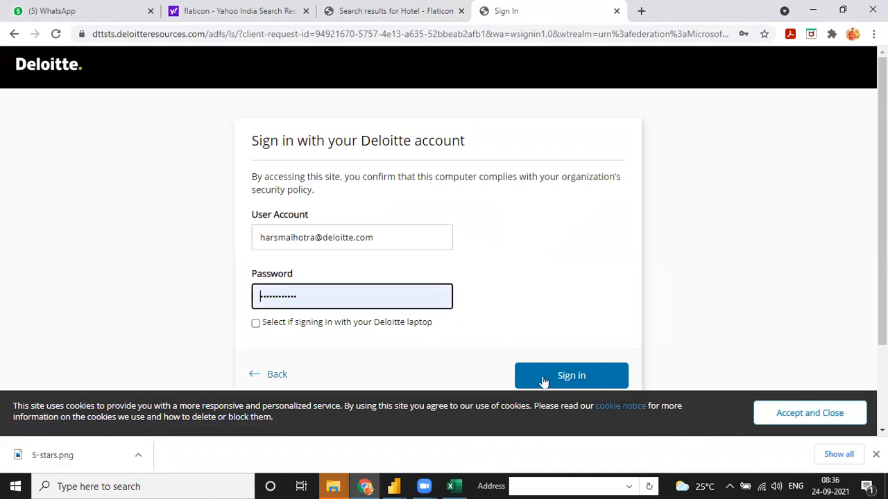
pyautogui.click(543, 382)
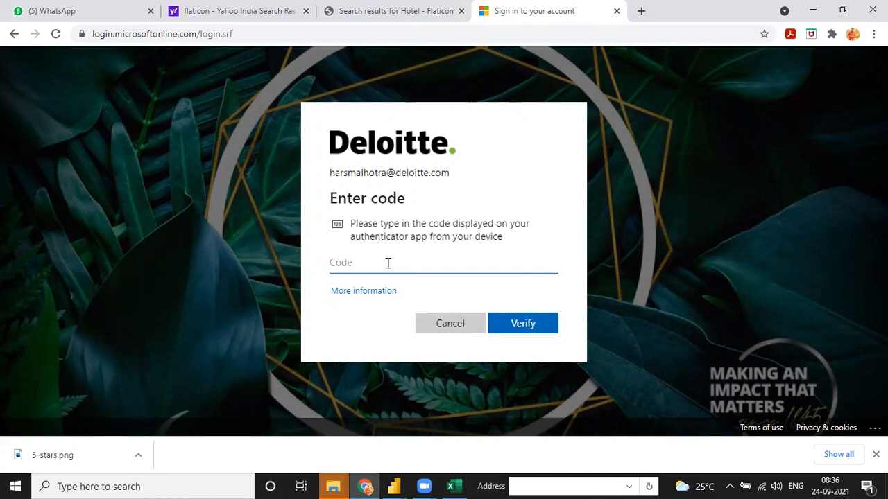
pyautogui.write('44')
pyautogui.press('BackSpace')
pyautogui.press('BackSpace')
pyautogui.press('BackSpace')
pyautogui.write('13')
pyautogui.click(512, 324)
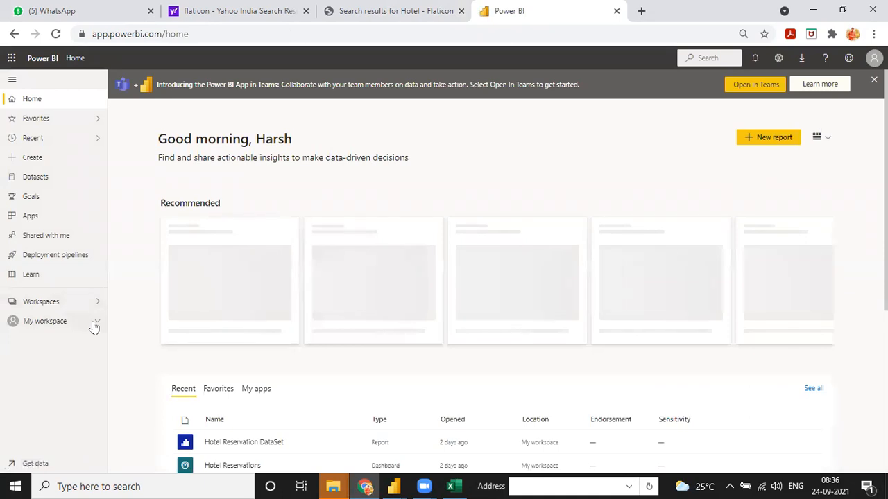
# - Open Hotel Reservation Working from My workspace and view its Last Page and sample Dashboard
pyautogui.click(97, 323)
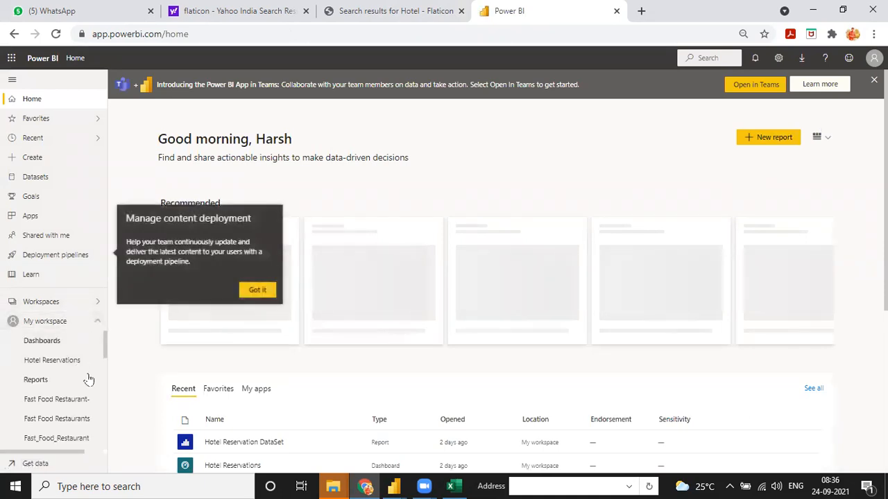
pyautogui.moveTo(104, 361)
pyautogui.mouseDown()
pyautogui.moveTo(103, 386)
pyautogui.moveTo(104, 368)
pyautogui.mouseUp()
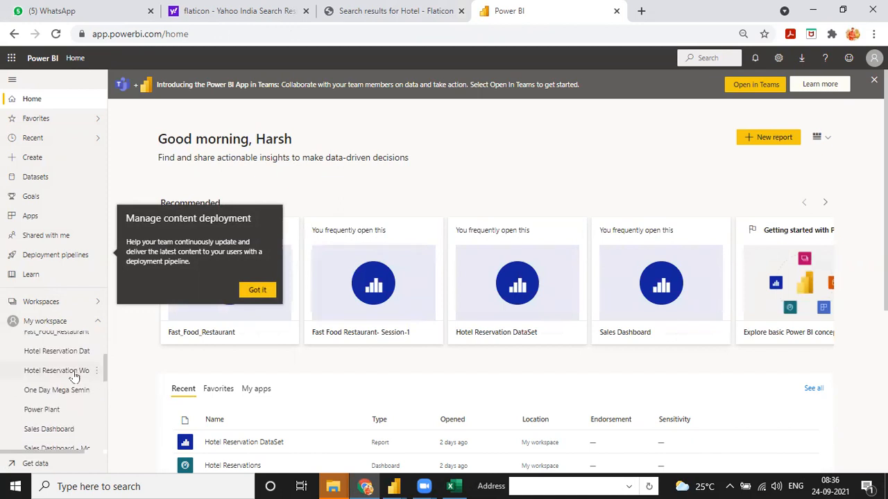
pyautogui.click(74, 373)
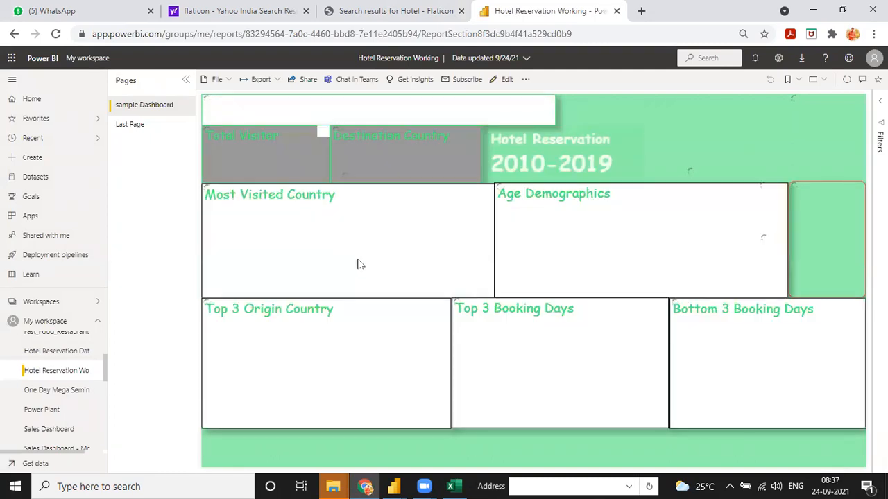
pyautogui.click(132, 126)
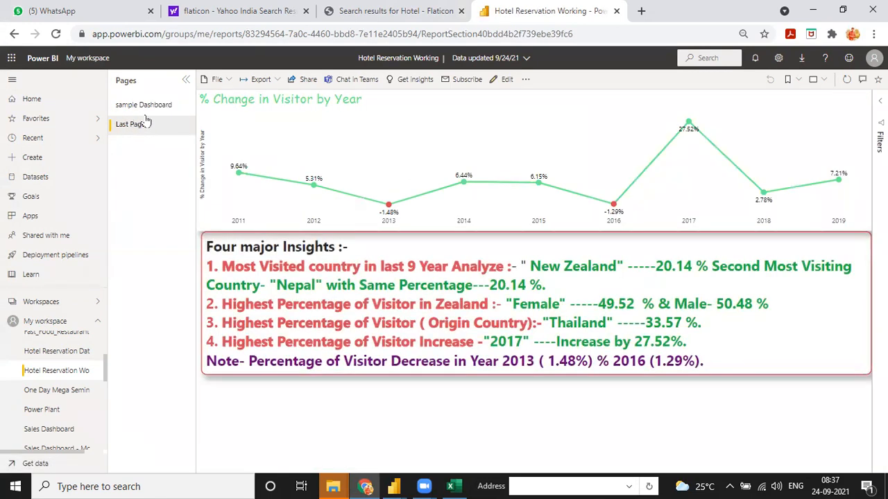
pyautogui.click(147, 104)
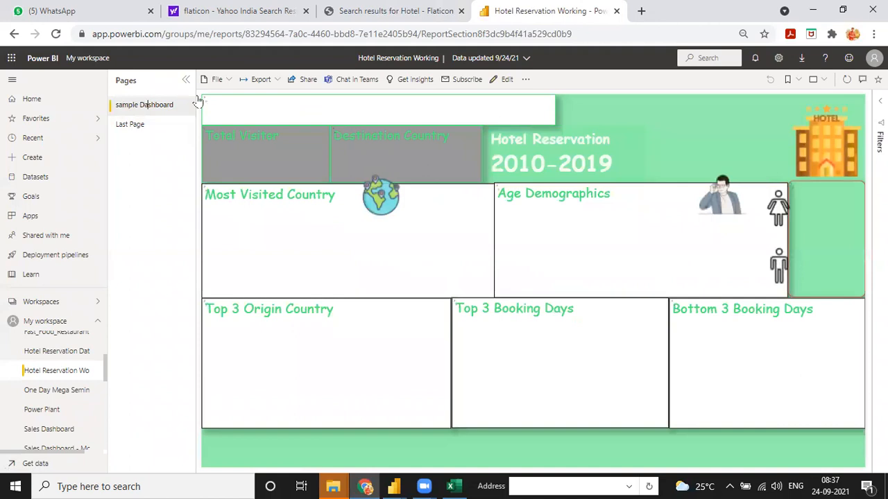
pyautogui.click(262, 79)
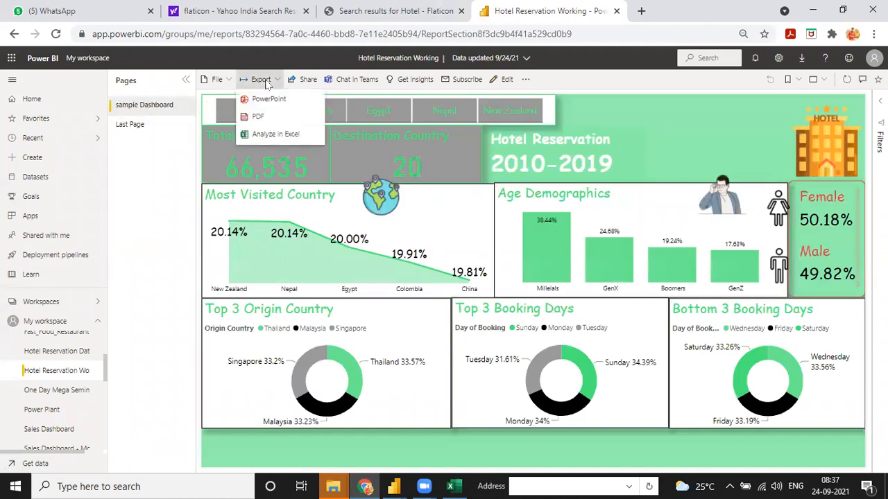
# - Export all report pages to PDF, with 'Only export current page' left unchecked
pyautogui.click(261, 117)
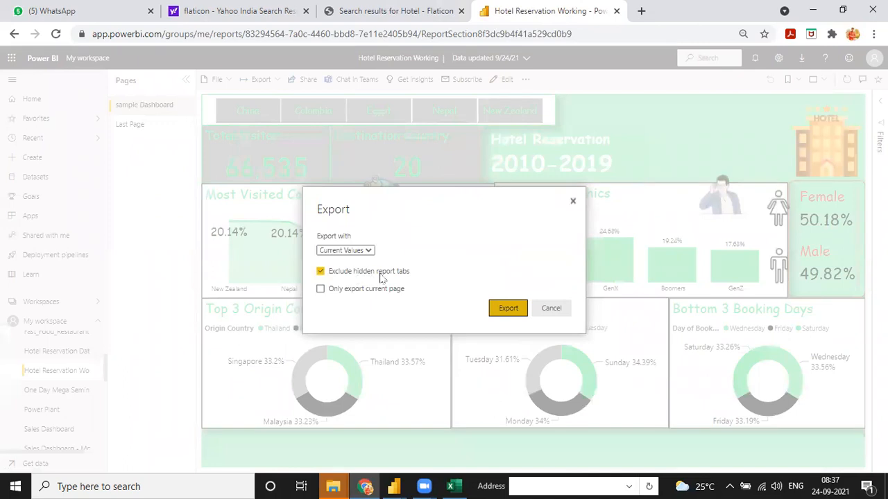
pyautogui.click(320, 289)
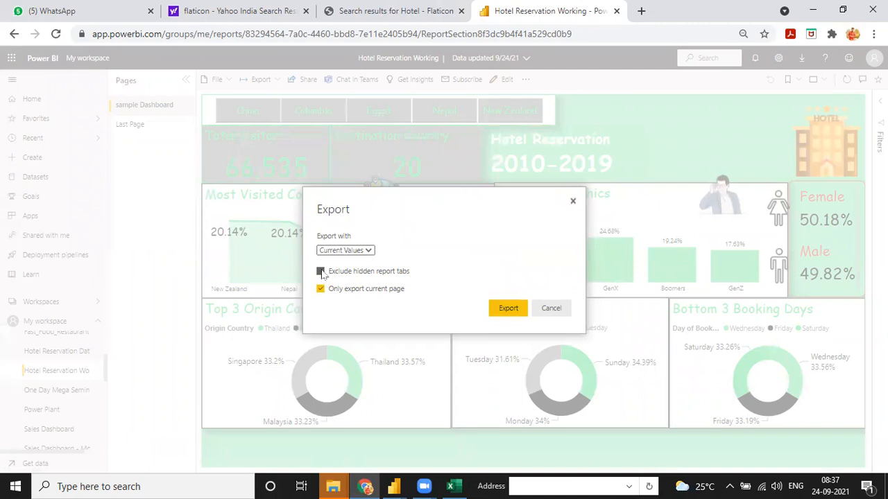
pyautogui.click(322, 290)
pyautogui.click(508, 307)
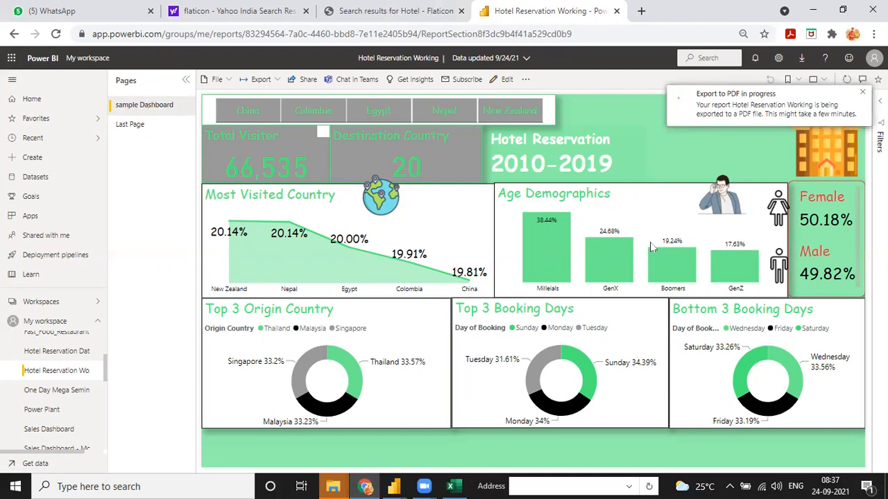
pyautogui.moveTo(626, 261)
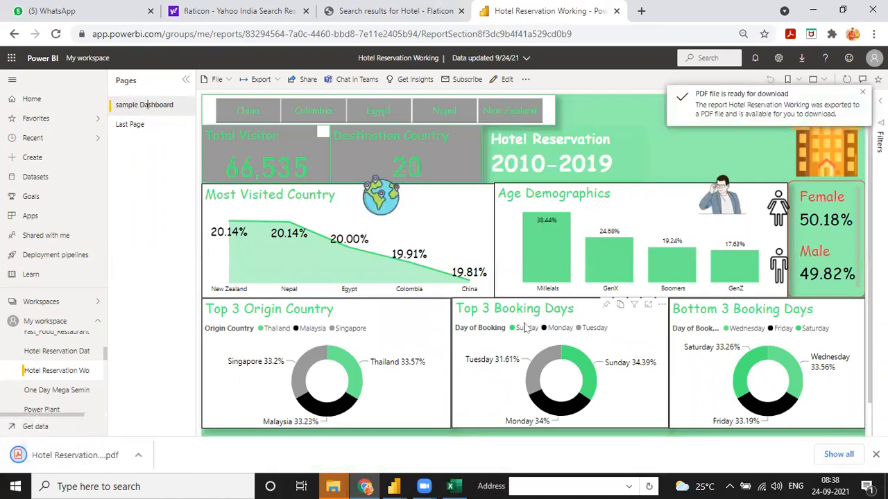
# - Preview pages 1 and 2 of the downloaded PDF, then return to File Explorer
pyautogui.click(40, 453)
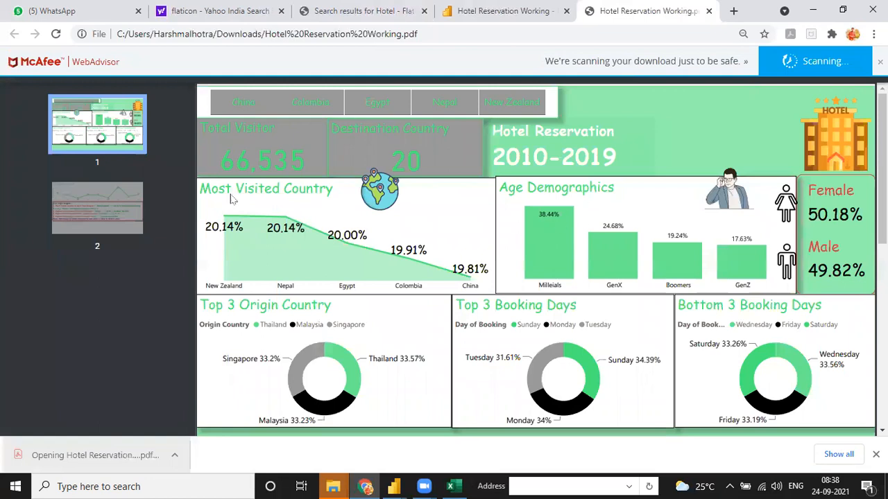
pyautogui.click(108, 216)
pyautogui.click(110, 145)
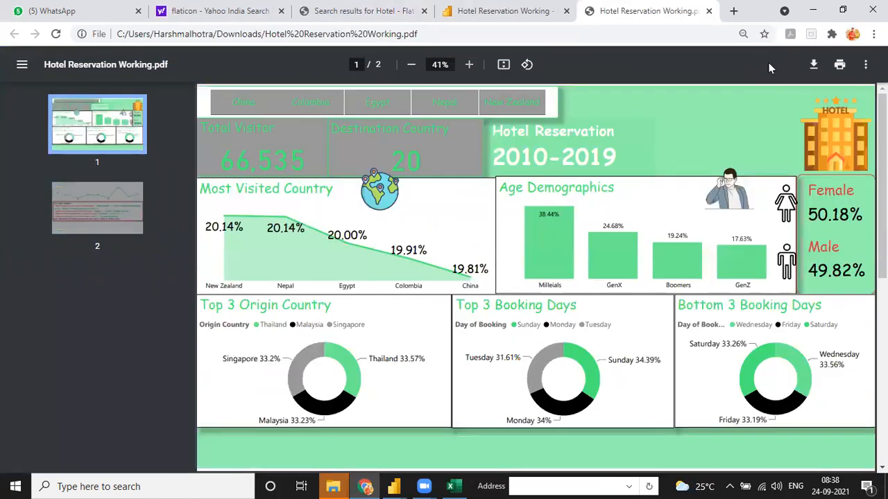
pyautogui.click(709, 11)
pyautogui.click(333, 486)
pyautogui.click(174, 424)
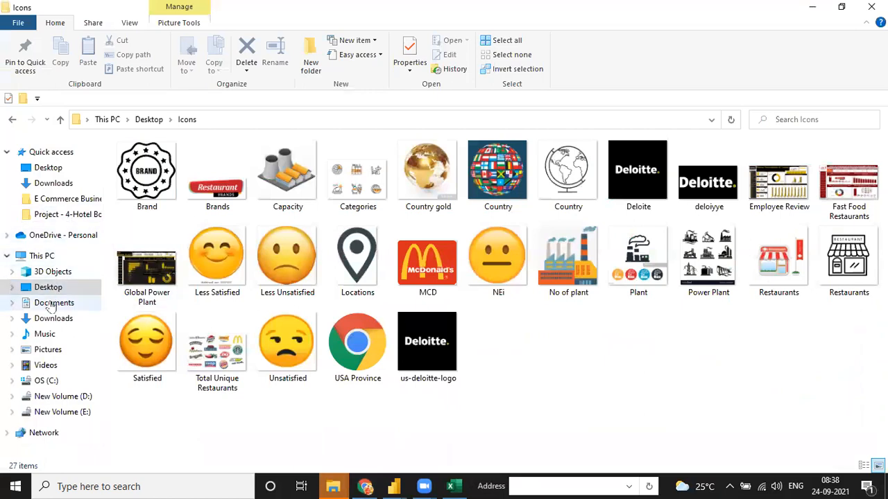
# - Open Hotel Reservation Working.pdf from the Downloads folder
pyautogui.click(55, 303)
pyautogui.click(54, 318)
pyautogui.click(159, 181)
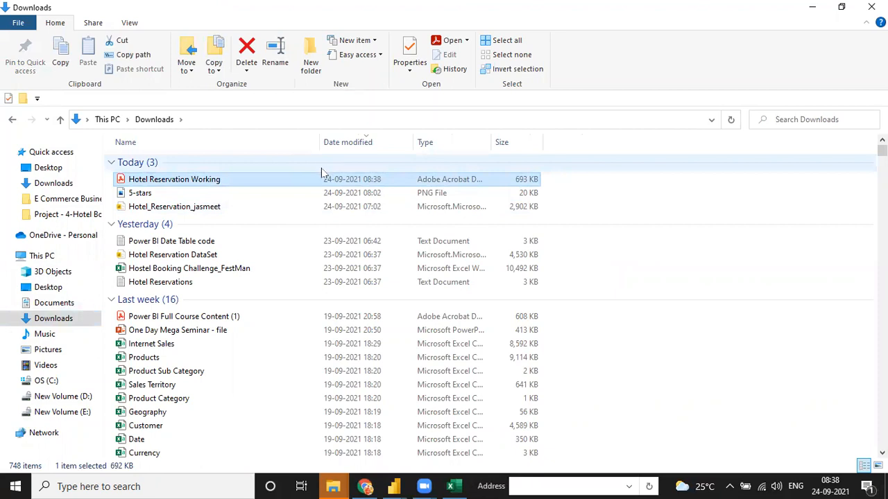
pyautogui.doubleClick(277, 184)
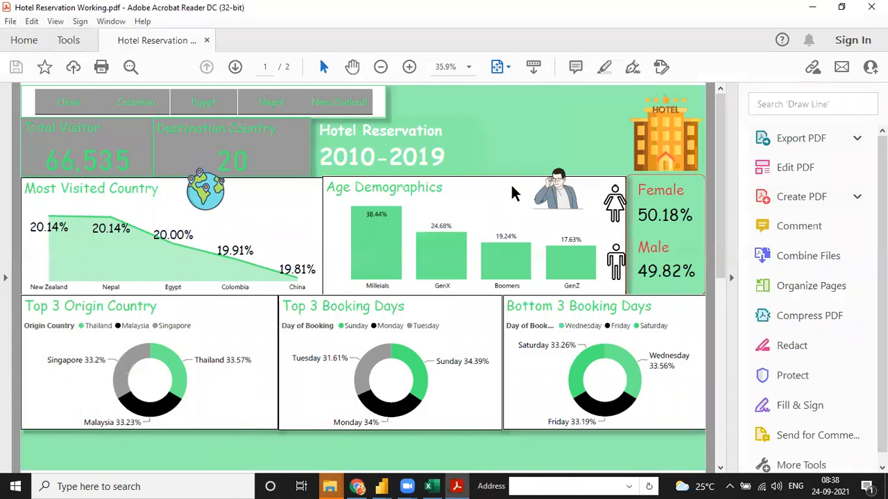
# - Scroll through both PDF pages, then switch back to the Power BI Desktop report window
pyautogui.scroll(-2, 511, 186)
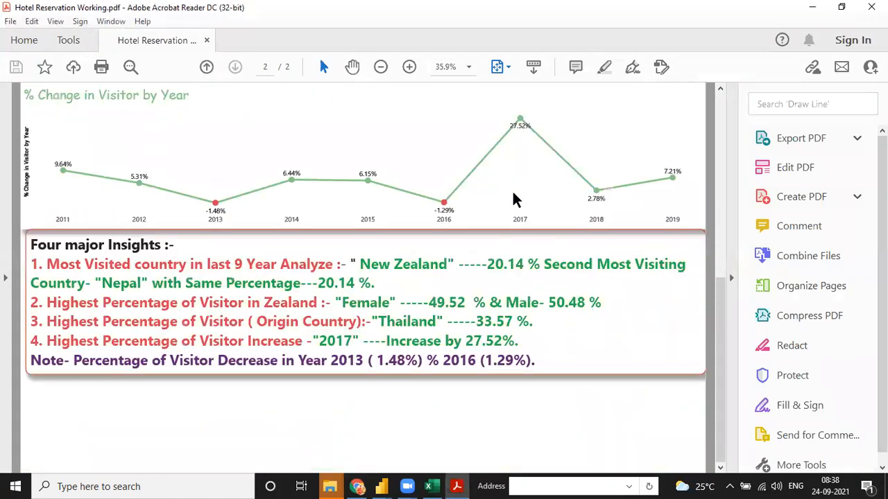
pyautogui.scroll(2, 515, 201)
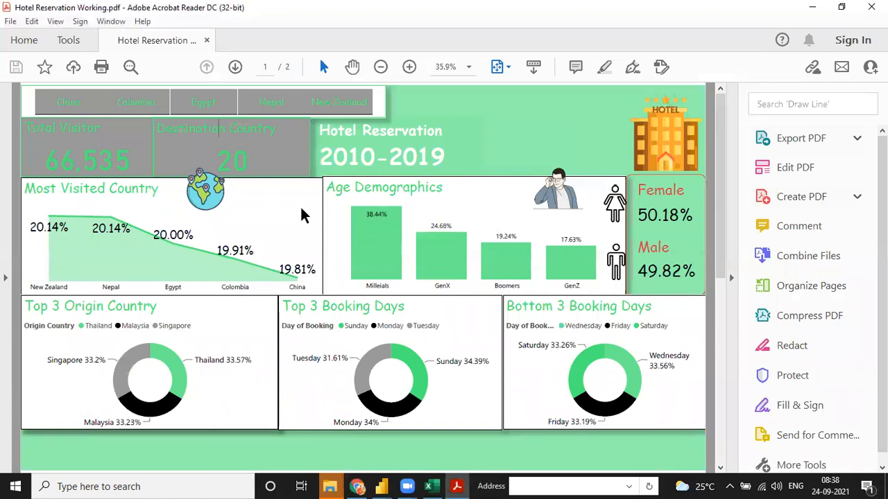
pyautogui.moveTo(722, 299); pyautogui.dragTo(721, 461)
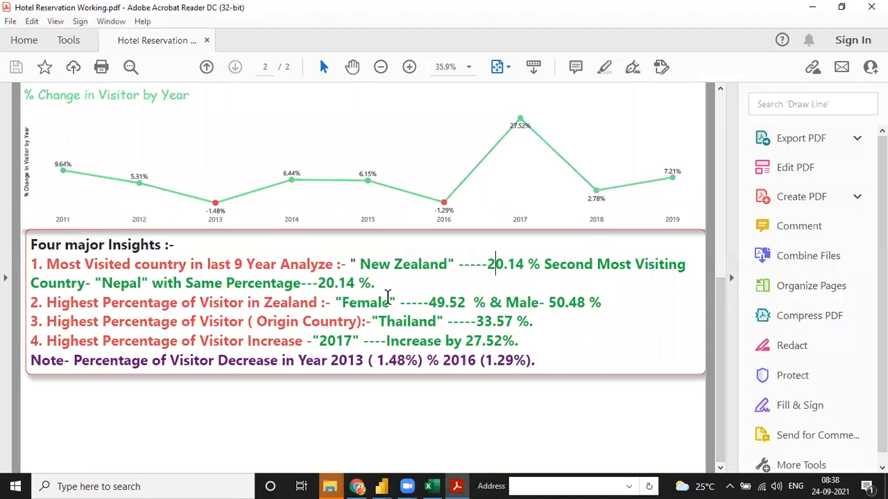
pyautogui.moveTo(728, 278); pyautogui.dragTo(739, 139)
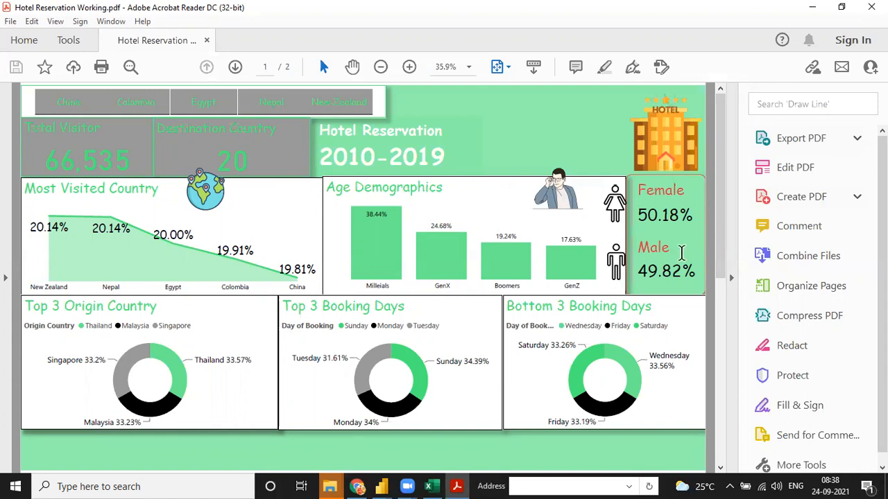
pyautogui.moveTo(719, 284); pyautogui.dragTo(719, 306)
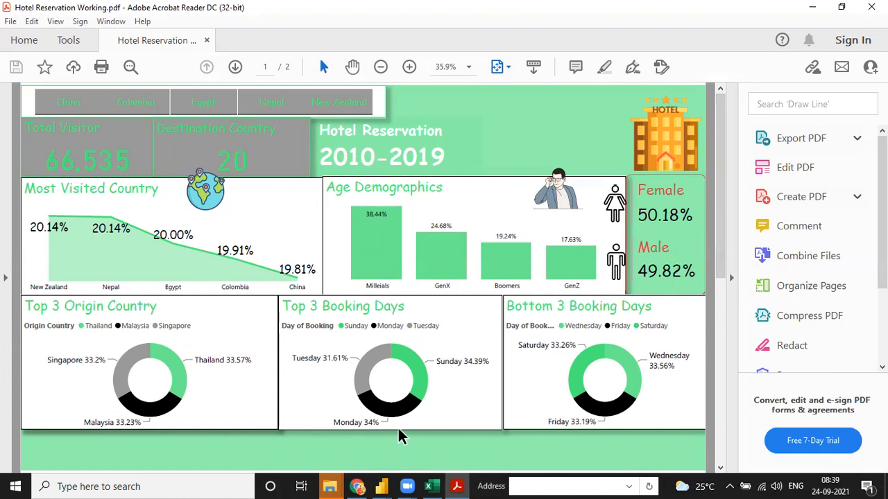
pyautogui.moveTo(382, 486)
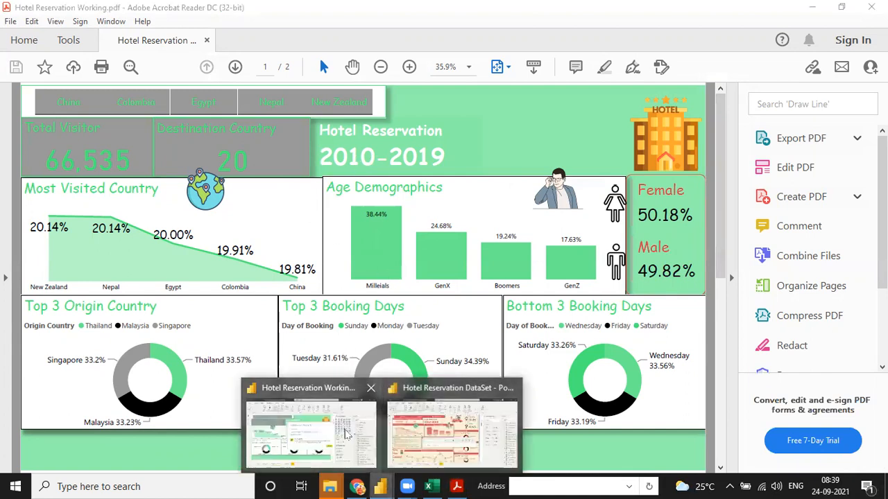
pyautogui.click(311, 426)
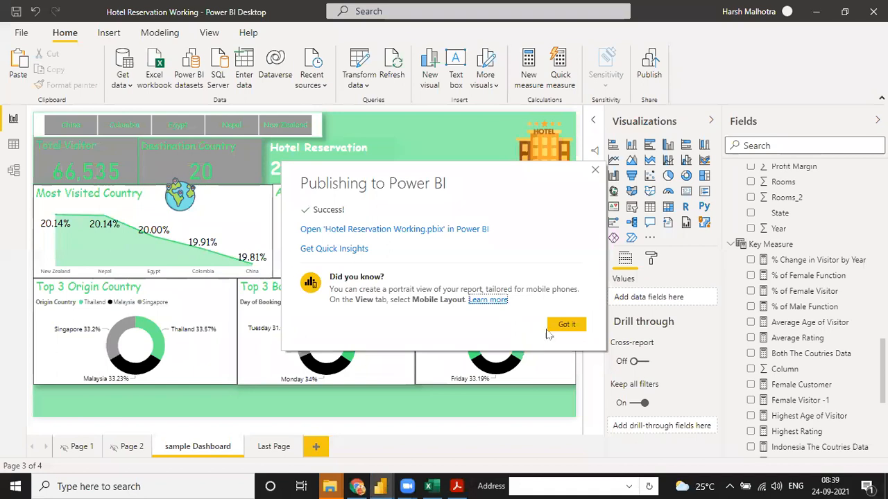
# - Close the publishing success message and show the Export options for the online report
pyautogui.click(567, 323)
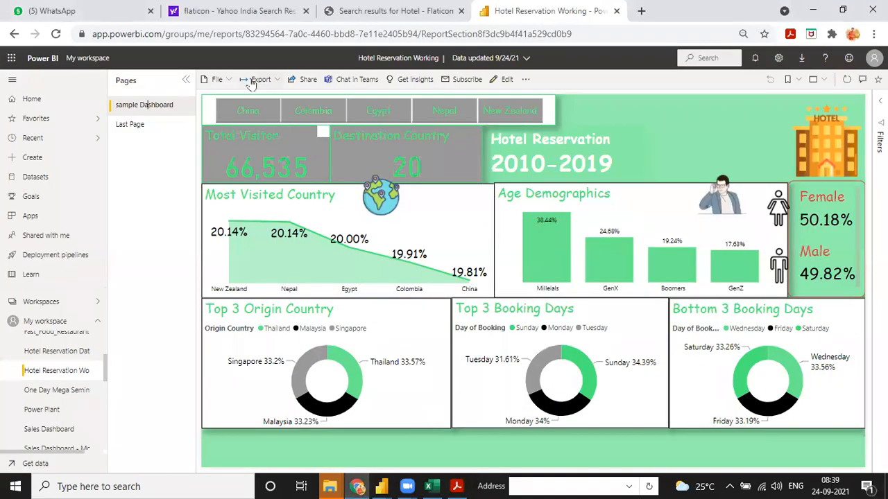
pyautogui.click(255, 81)
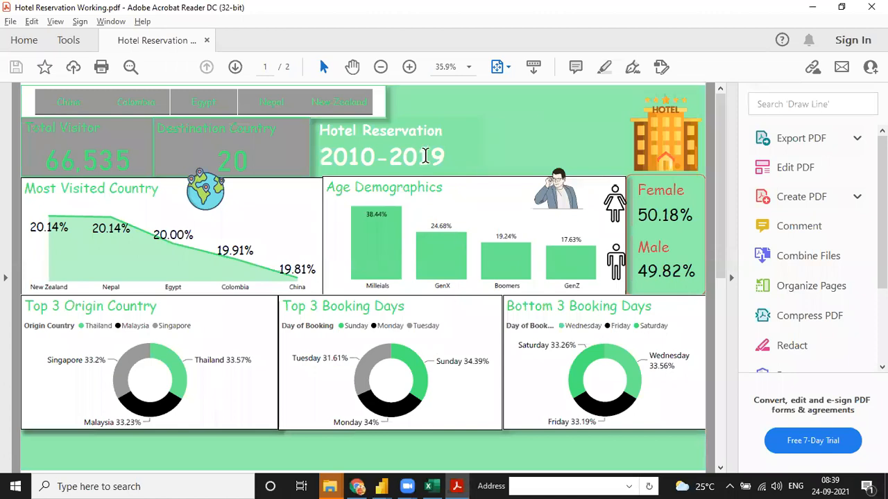
pyautogui.scroll(-5, 466, 205)
pyautogui.scroll(5, 466, 204)
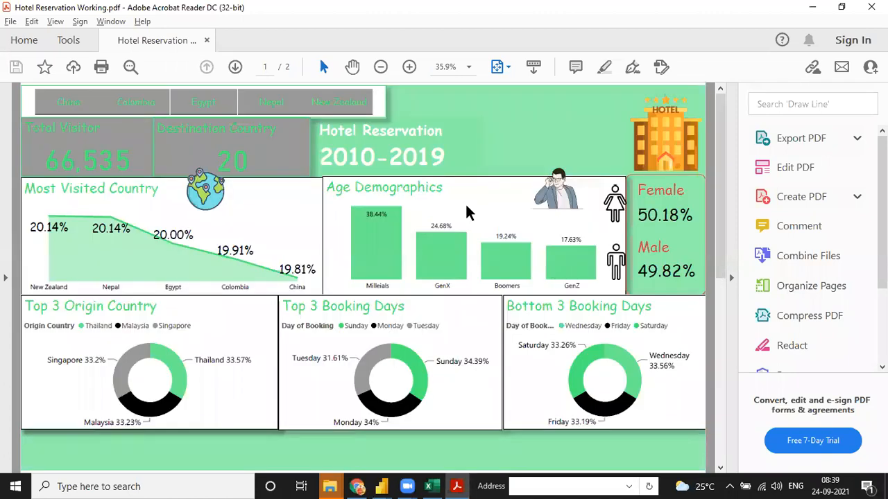
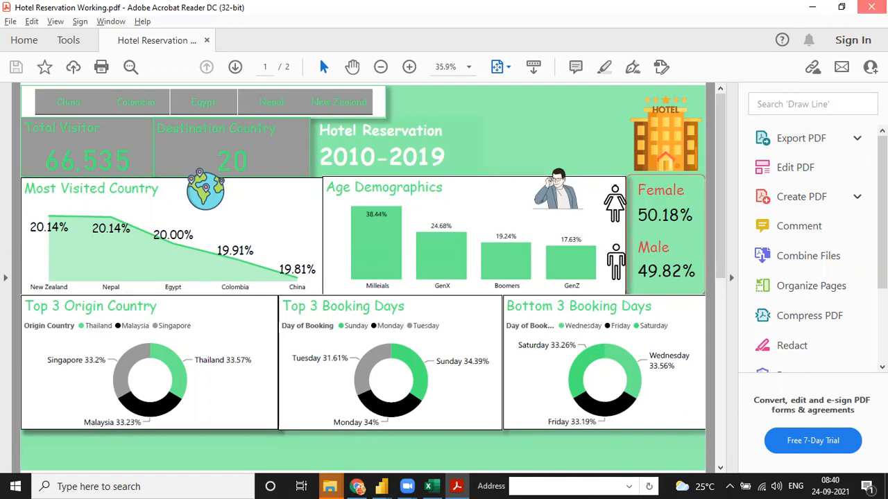
# - Return to the Power BI Desktop report and collapse the Visualizations pane to enlarge the canvas
pyautogui.hotkey('alt', 'Tab')
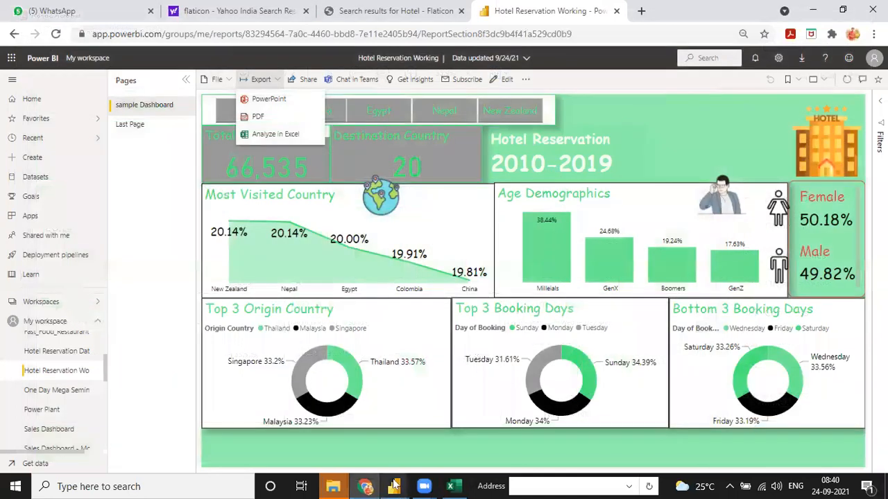
pyautogui.moveTo(393, 486)
pyautogui.click(389, 438)
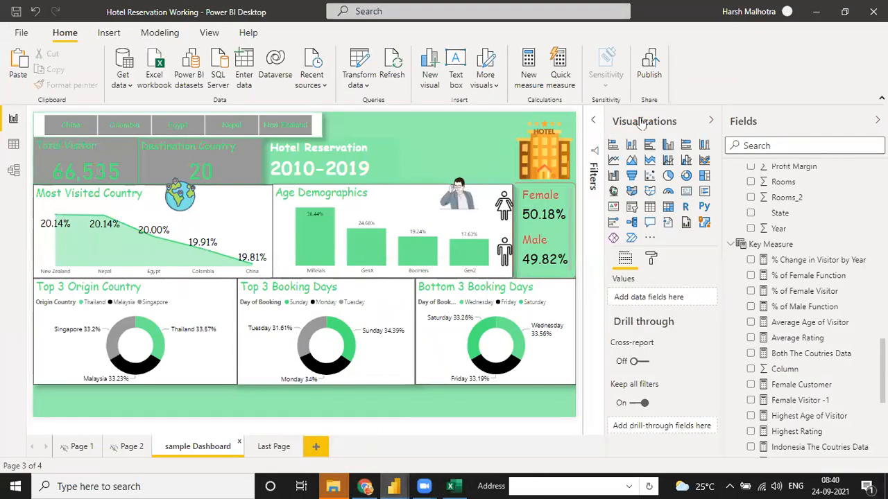
pyautogui.click(709, 122)
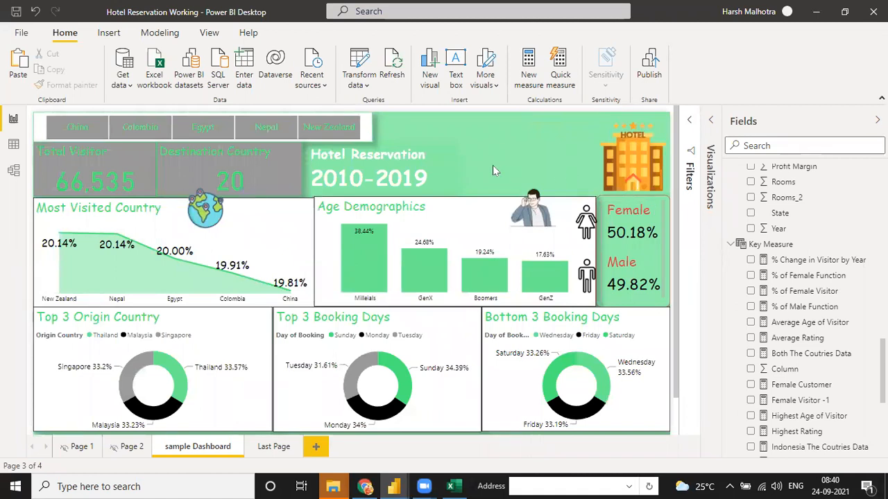
# - Open Hotel Reservation Working.pdf from Downloads, scroll to page 2, then switch back to Downloads
pyautogui.moveTo(340, 486)
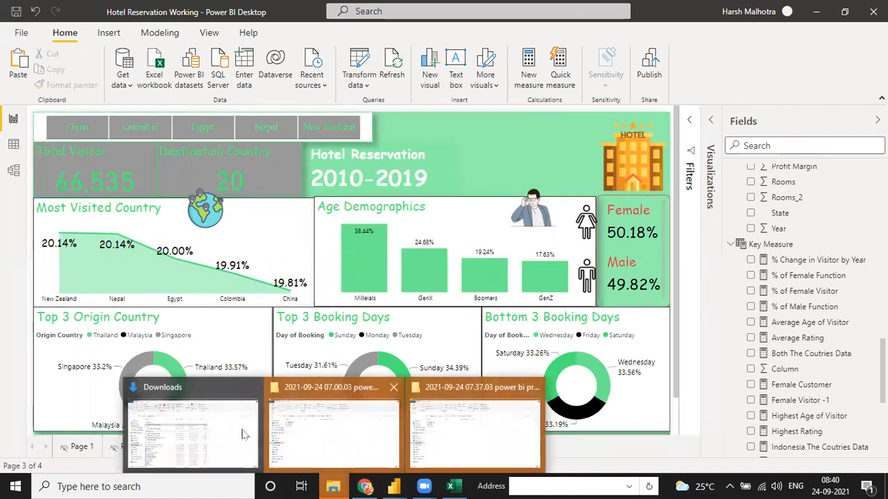
pyautogui.click(243, 431)
pyautogui.doubleClick(162, 180)
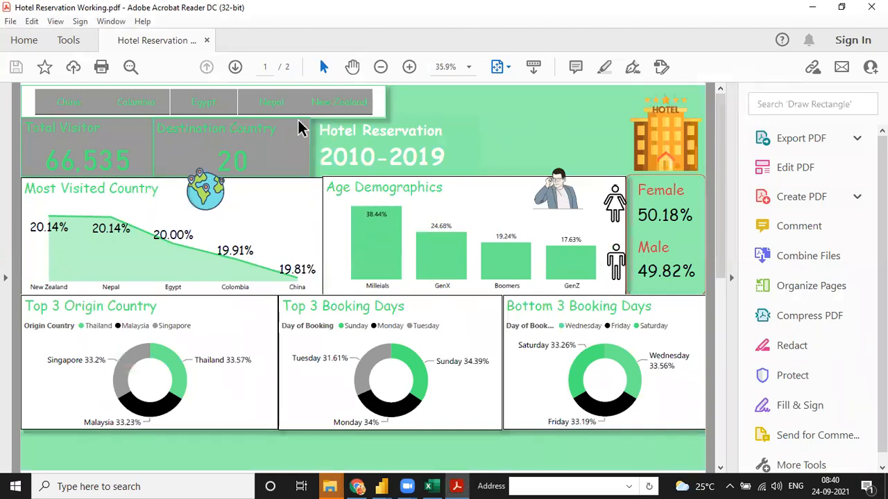
pyautogui.scroll(-3, 450, 238)
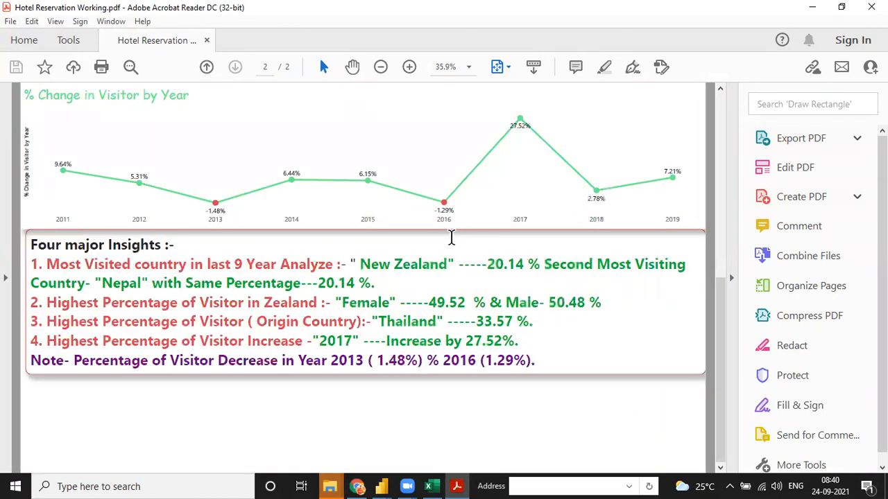
pyautogui.hotkey('alt', 'Tab')
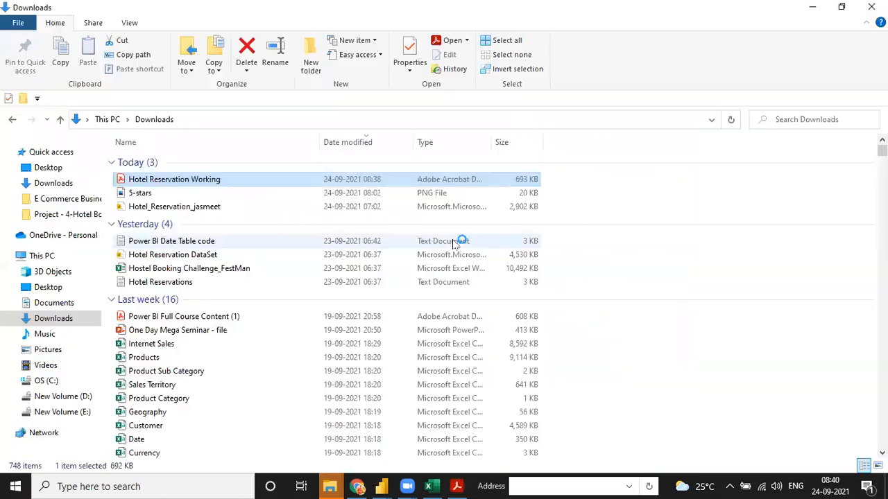
pyautogui.click(357, 485)
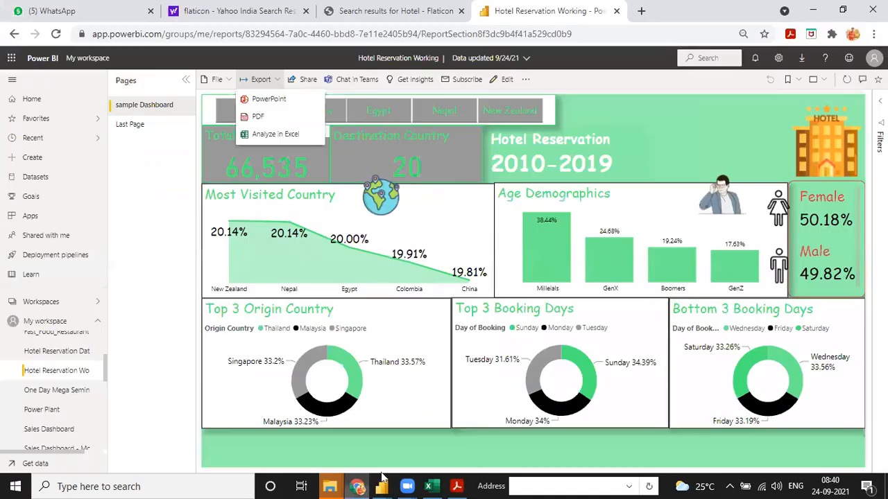
pyautogui.moveTo(380, 487)
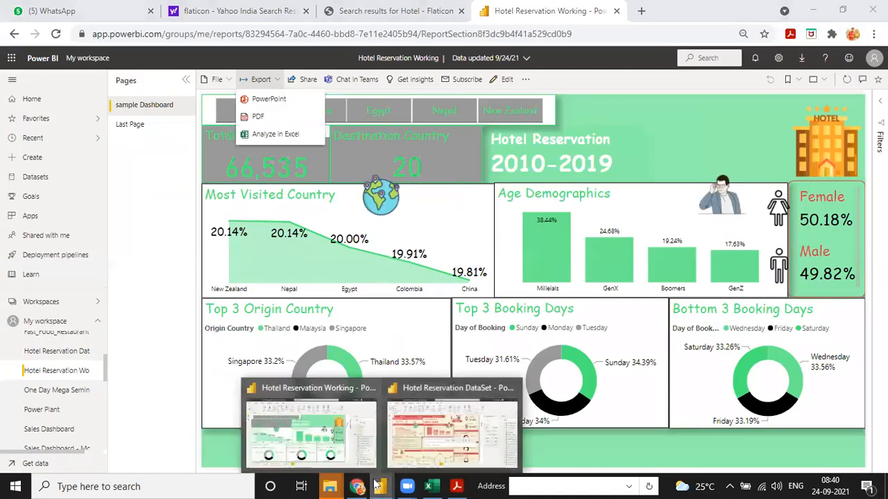
pyautogui.click(381, 112)
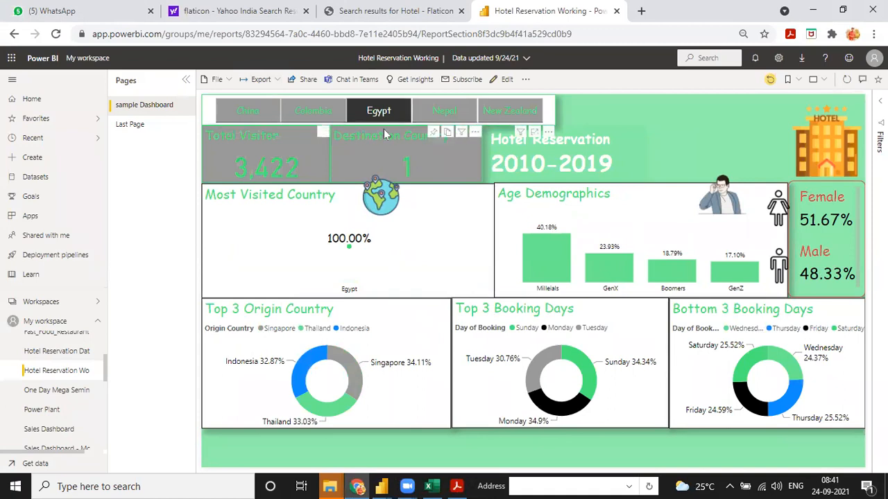
pyautogui.click(259, 80)
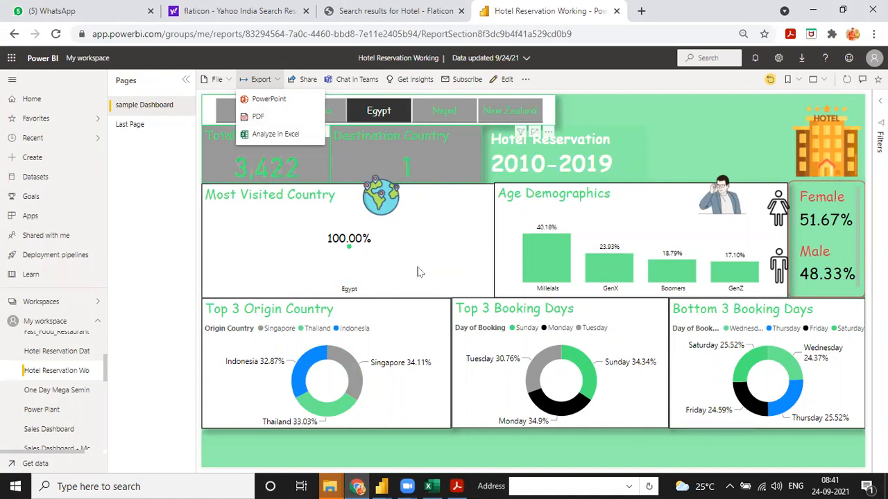
pyautogui.click(497, 114)
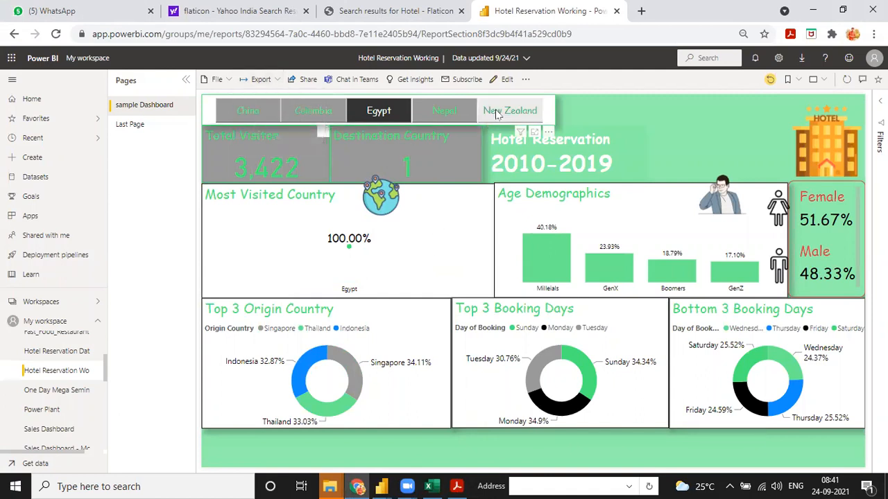
pyautogui.click(496, 114)
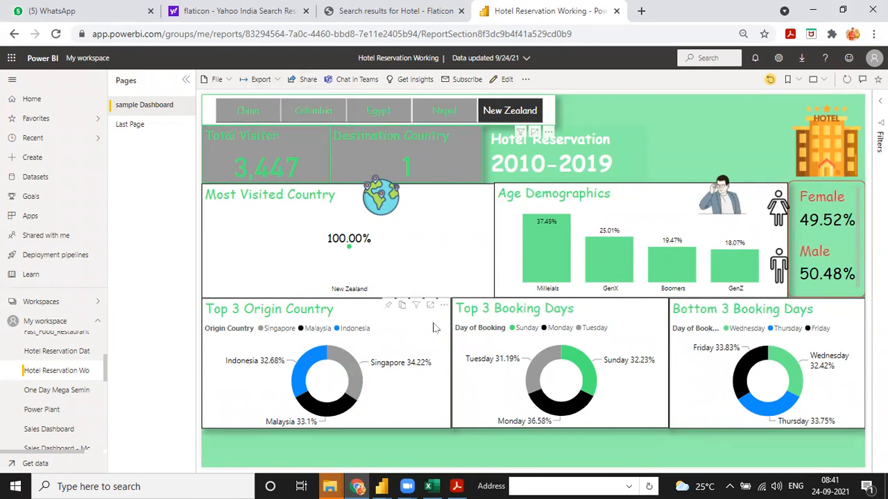
pyautogui.click(504, 113)
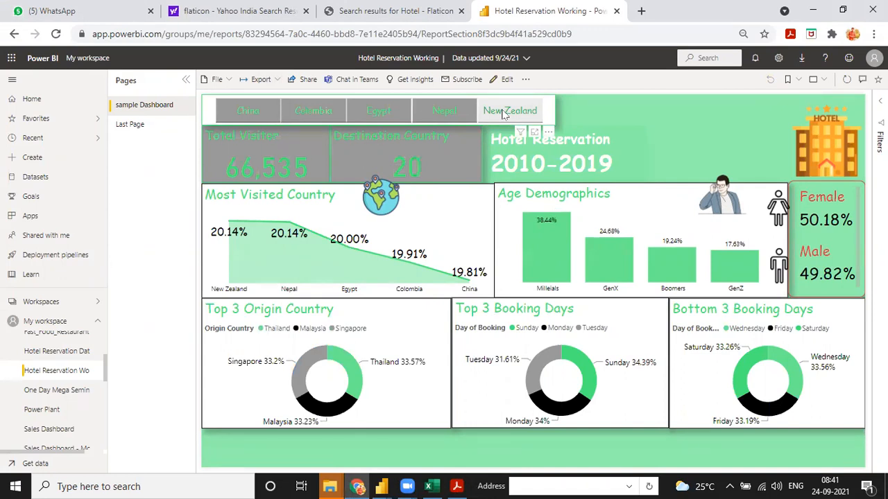
pyautogui.click(261, 79)
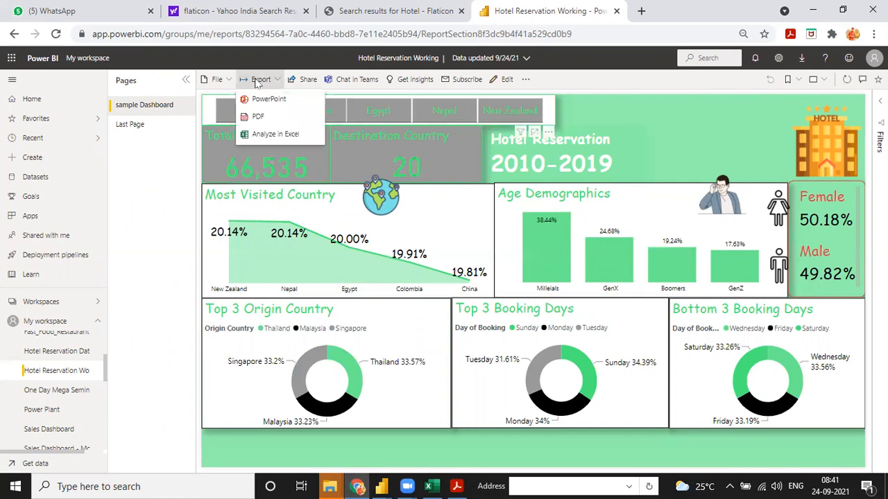
# - Dismiss the Export menu, then open the Send link sharing dialog and close it
pyautogui.click(651, 143)
pyautogui.moveTo(418, 280)
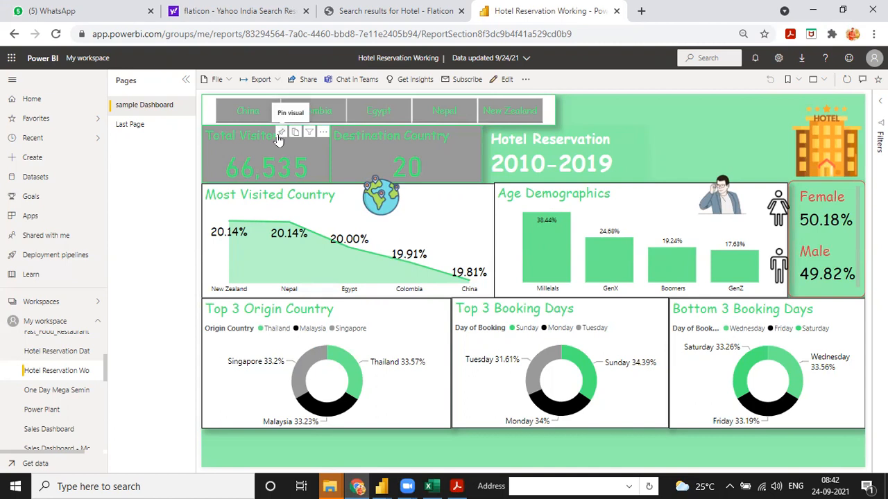
pyautogui.click(305, 79)
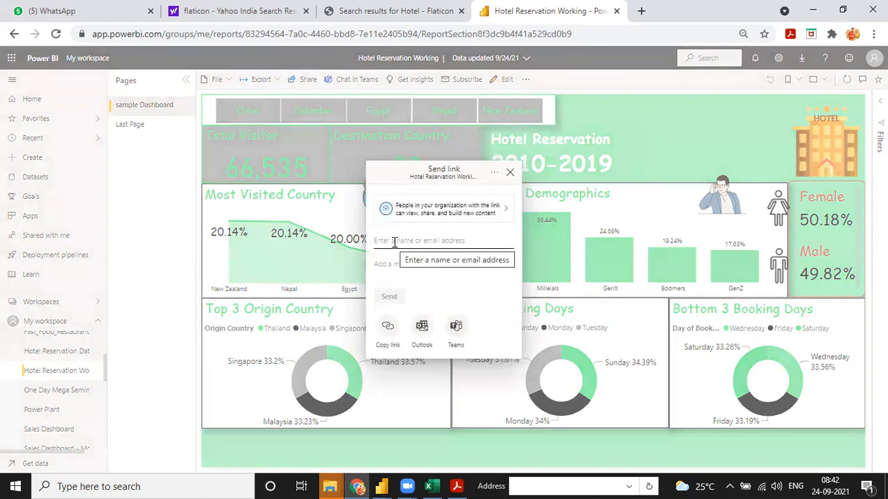
pyautogui.click(510, 172)
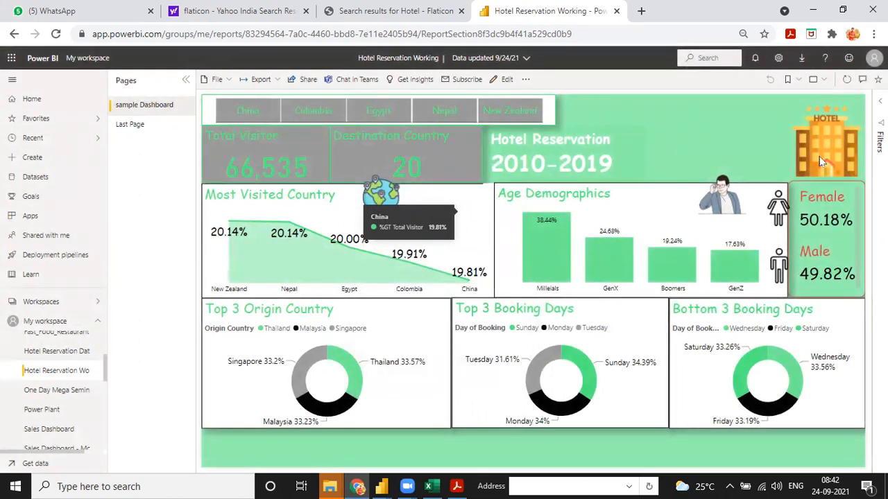